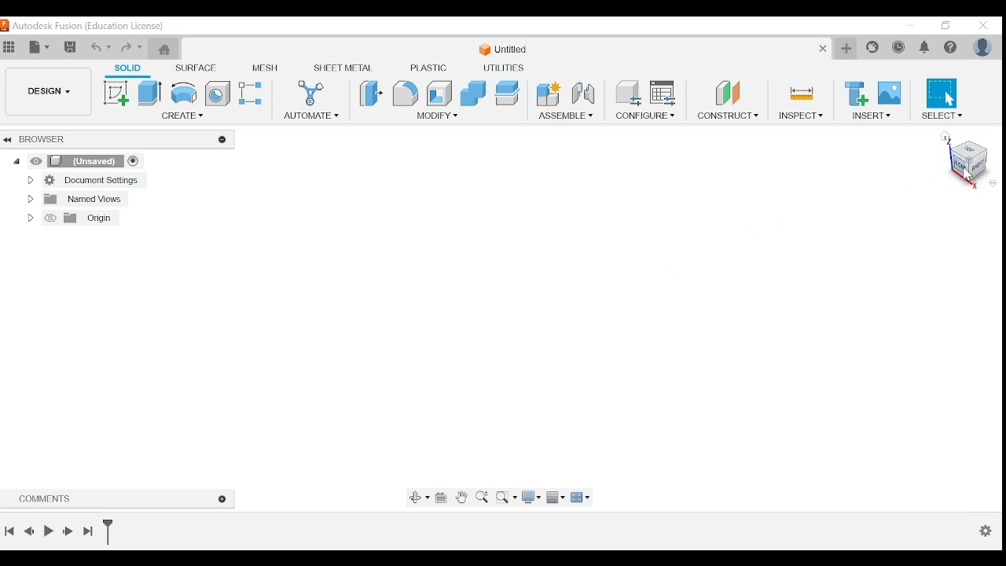
pyautogui.click(965, 175)
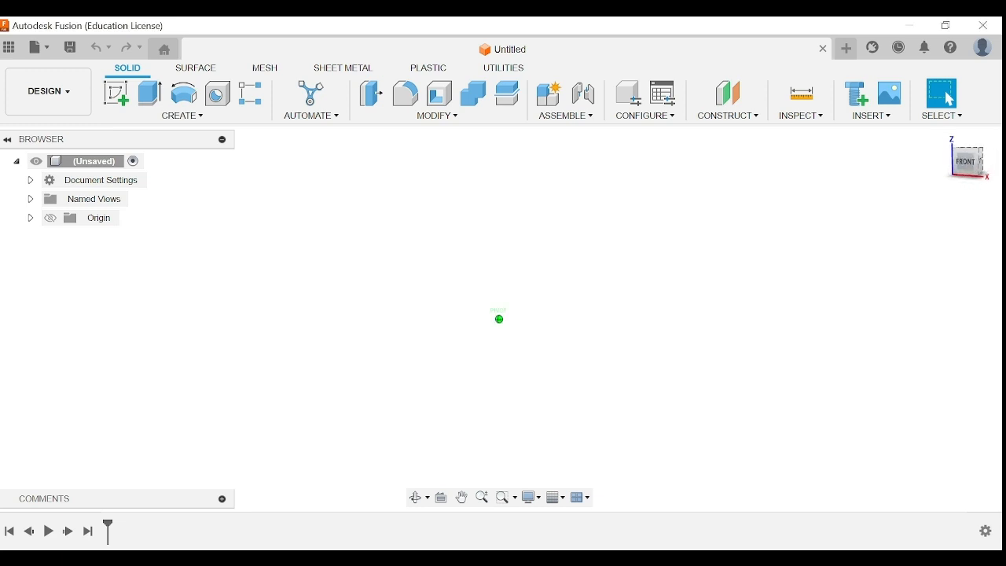
pyautogui.moveTo(947, 178)
pyautogui.keyDown('shift'); pyautogui.mouseDown(button='middle')
pyautogui.moveTo(939, 166)
pyautogui.moveTo(900, 190)
pyautogui.mouseUp(button='middle'); pyautogui.keyUp('shift')
pyautogui.moveTo(943, 175); pyautogui.dragTo(959, 160)
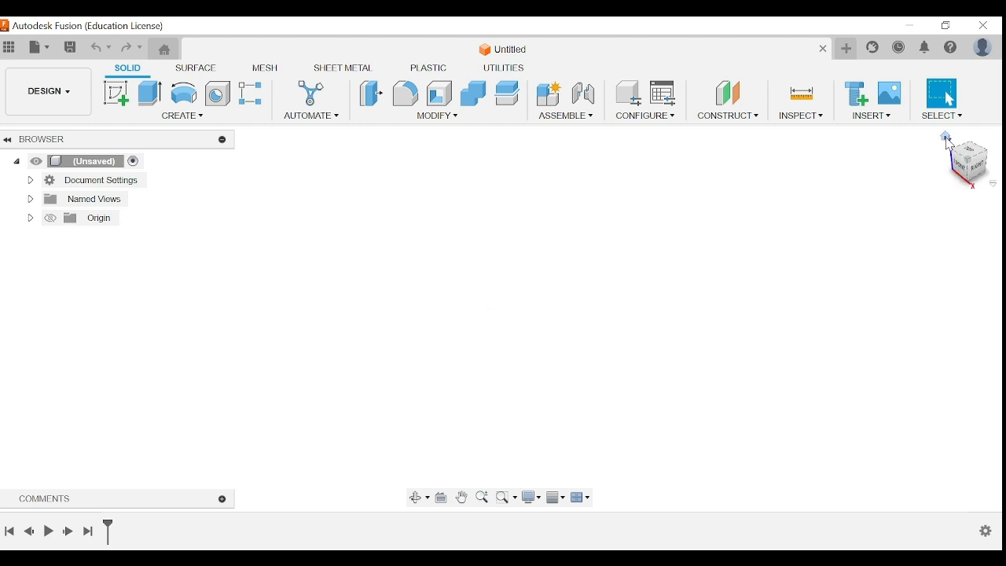
pyautogui.click(947, 138)
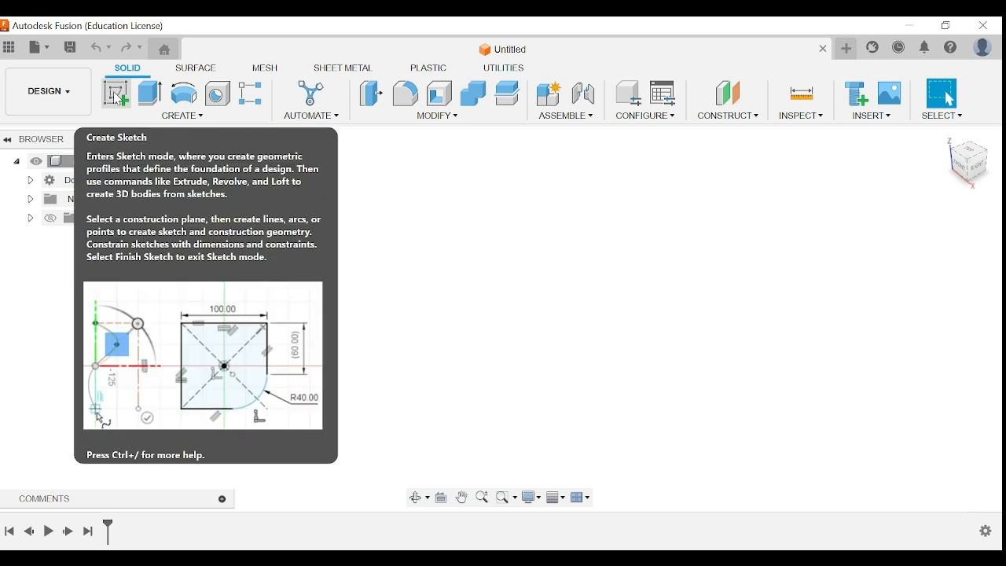
# Step: Create a new sketch on the horizontal XY origin plane
pyautogui.click(117, 97)
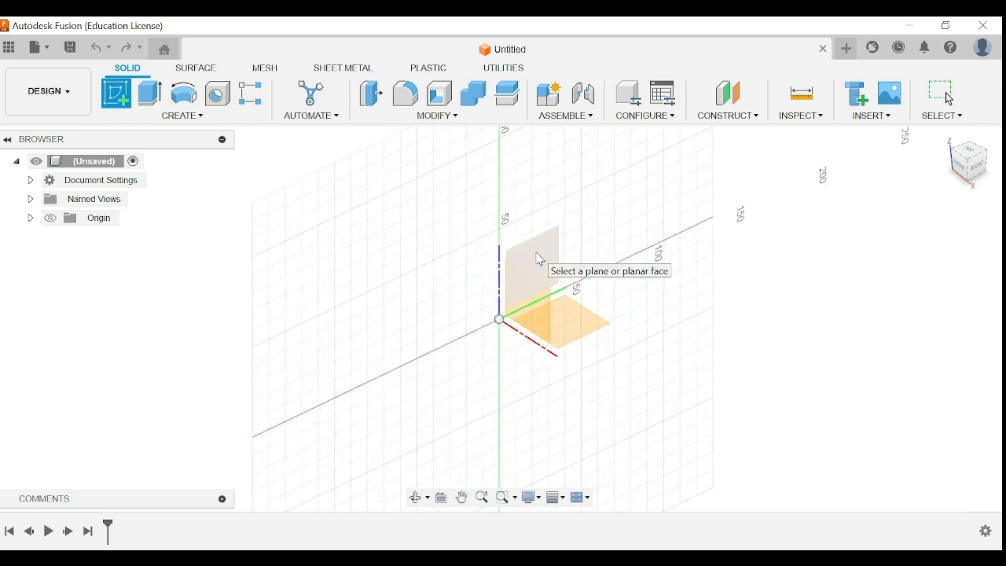
pyautogui.click(966, 164)
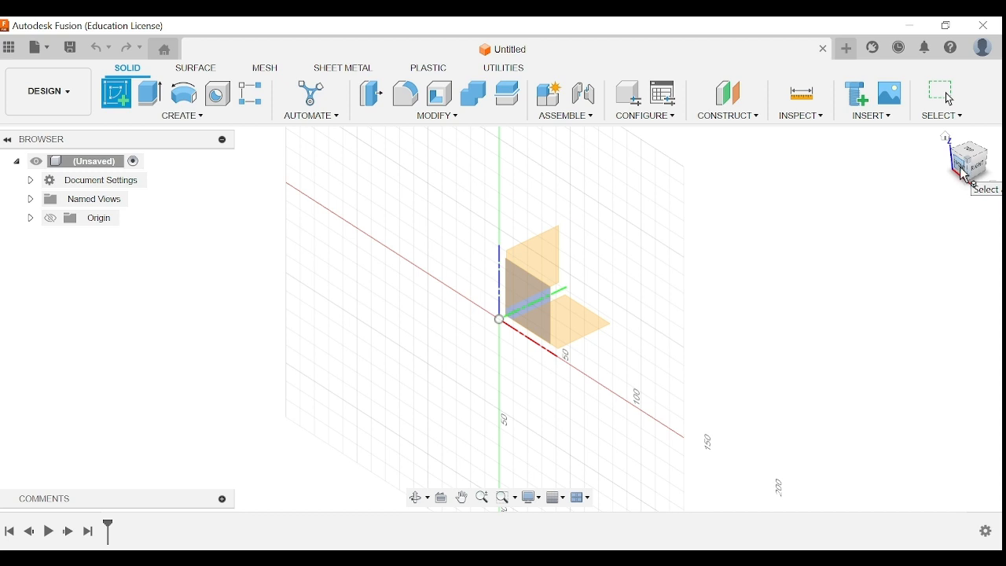
pyautogui.moveTo(963, 168); pyautogui.dragTo(977, 184)
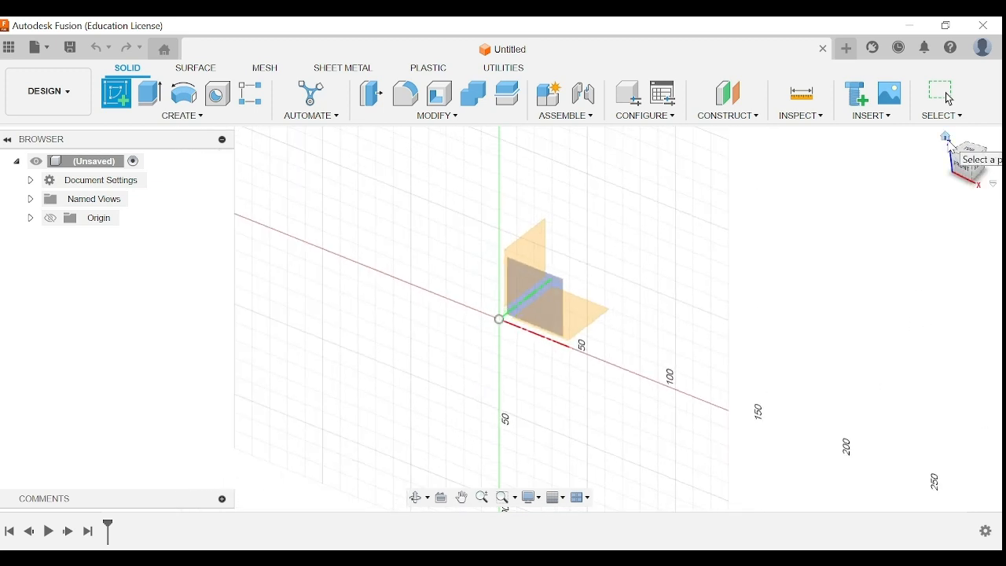
pyautogui.click(952, 143)
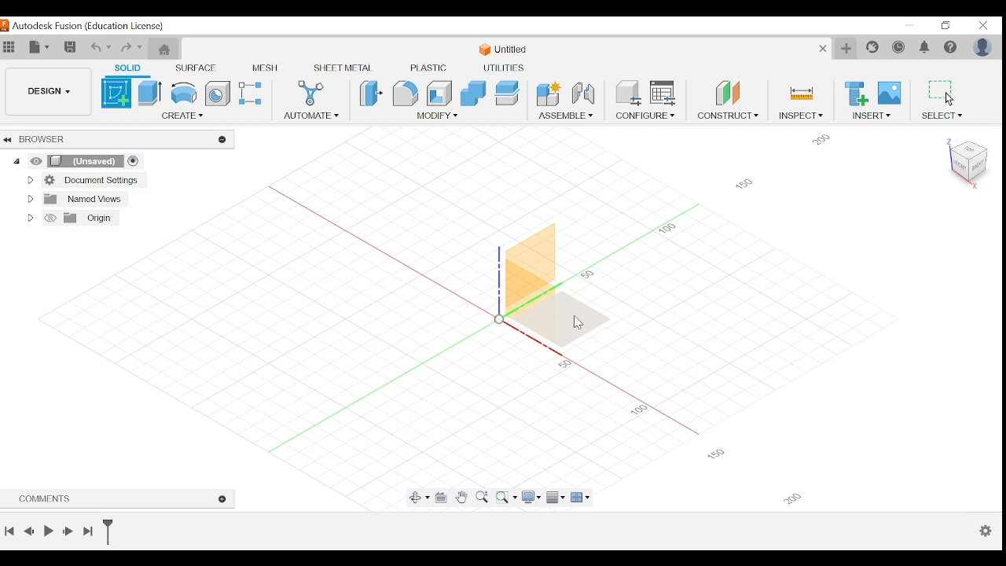
pyautogui.click(581, 322)
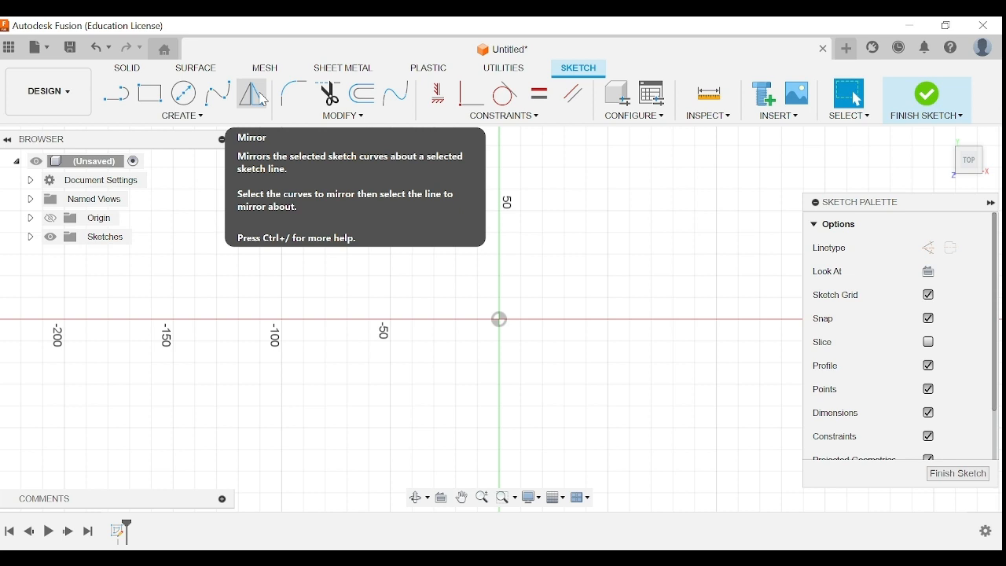
pyautogui.click(165, 117)
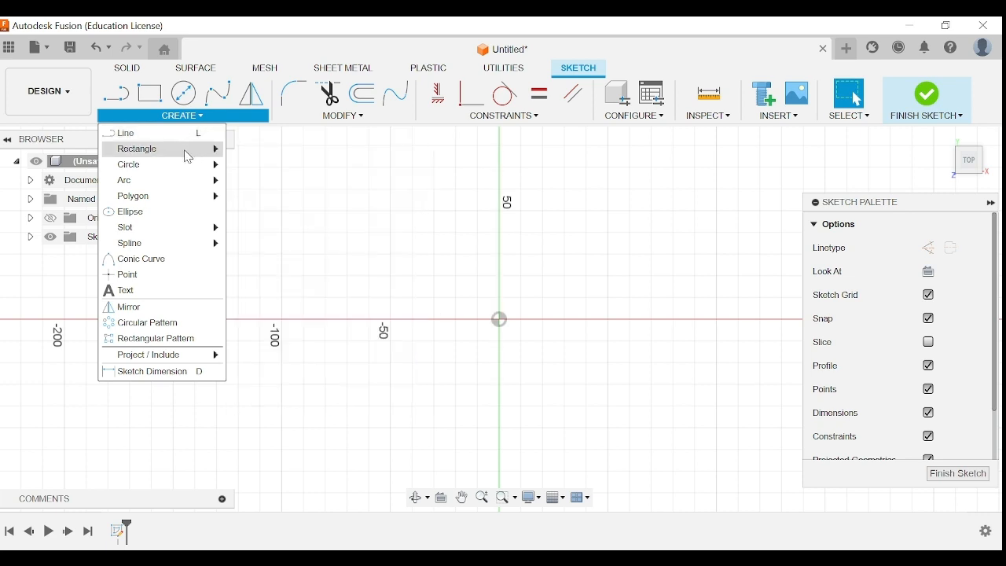
pyautogui.moveTo(181, 183)
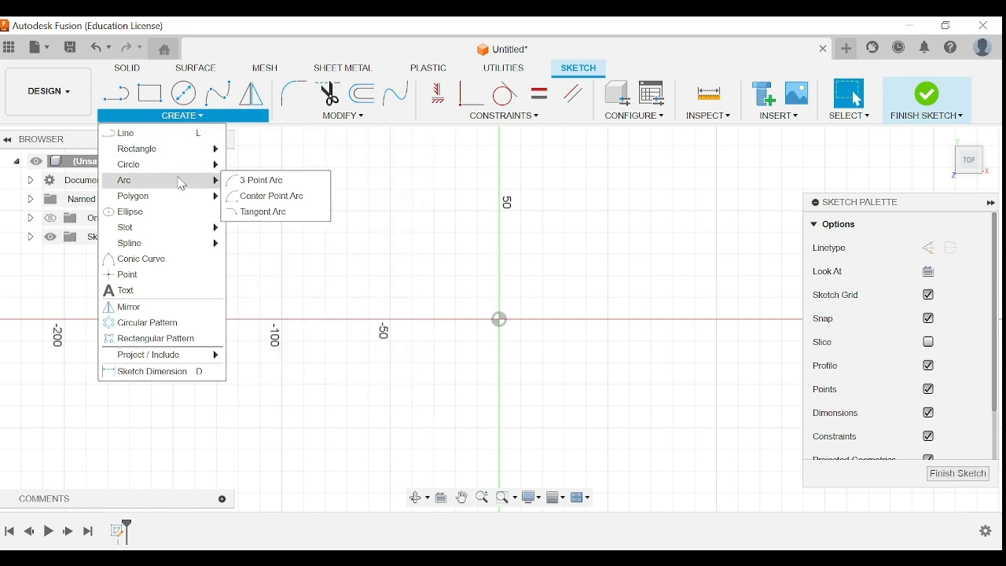
pyautogui.moveTo(169, 202)
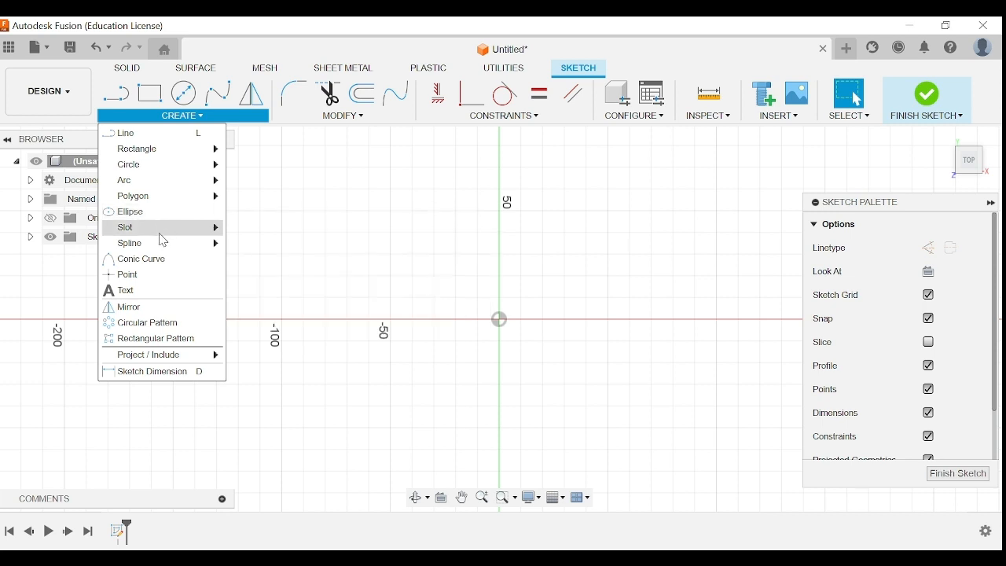
pyautogui.moveTo(337, 121)
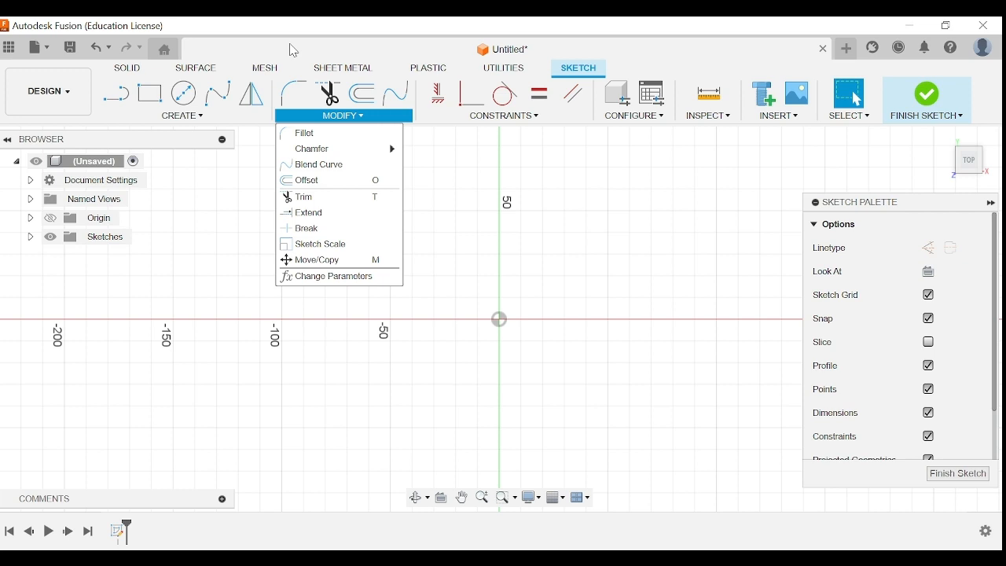
pyautogui.moveTo(151, 107)
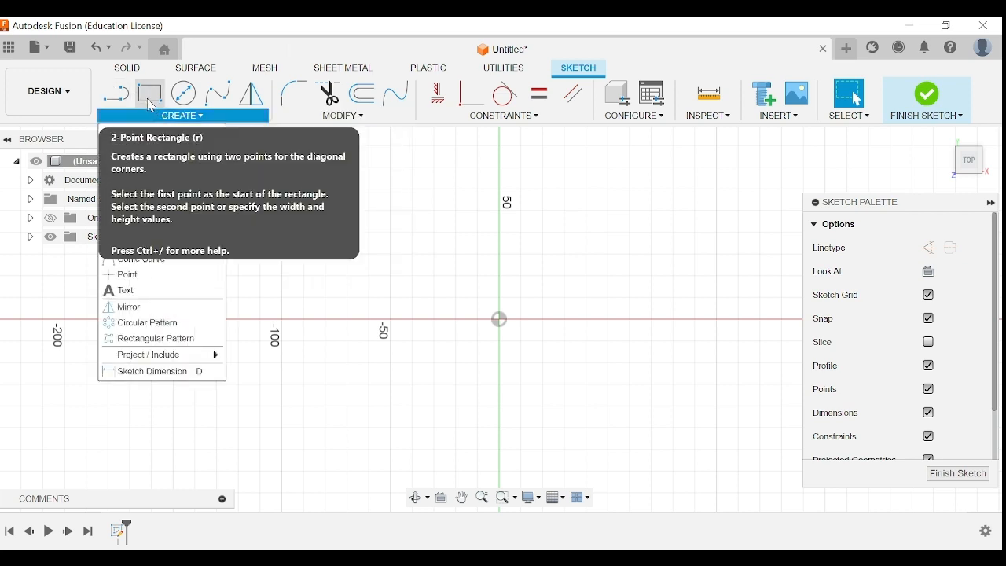
# Step: Draw a 20 mm by 20 mm two-point rectangle with its first corner on the sketch origin
pyautogui.click(152, 103)
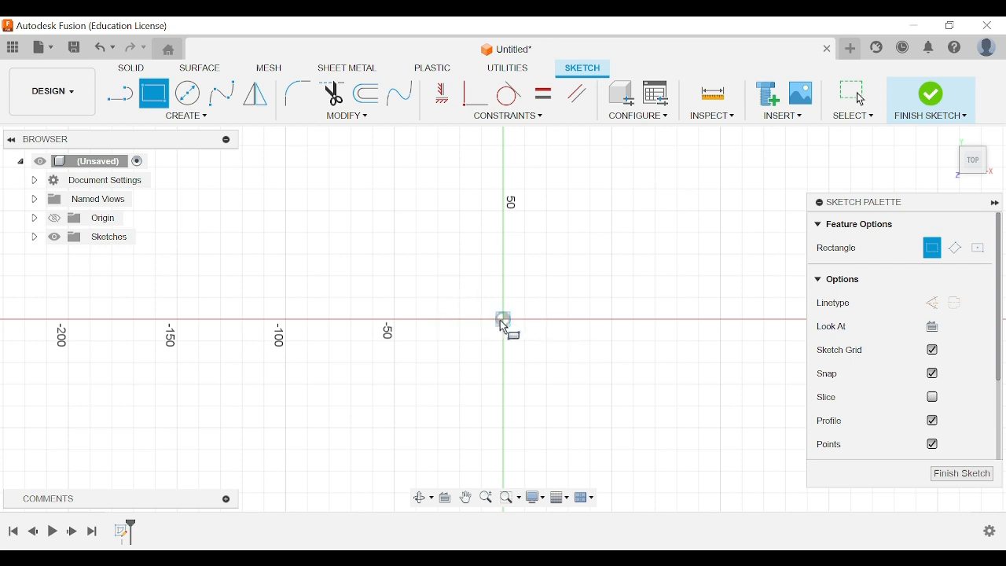
pyautogui.click(503, 319)
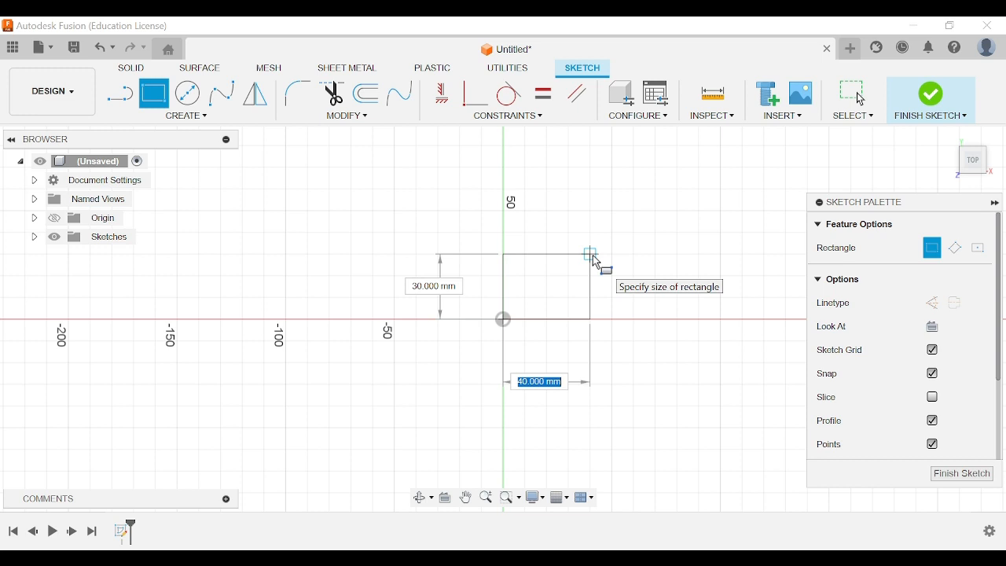
pyautogui.write('20')
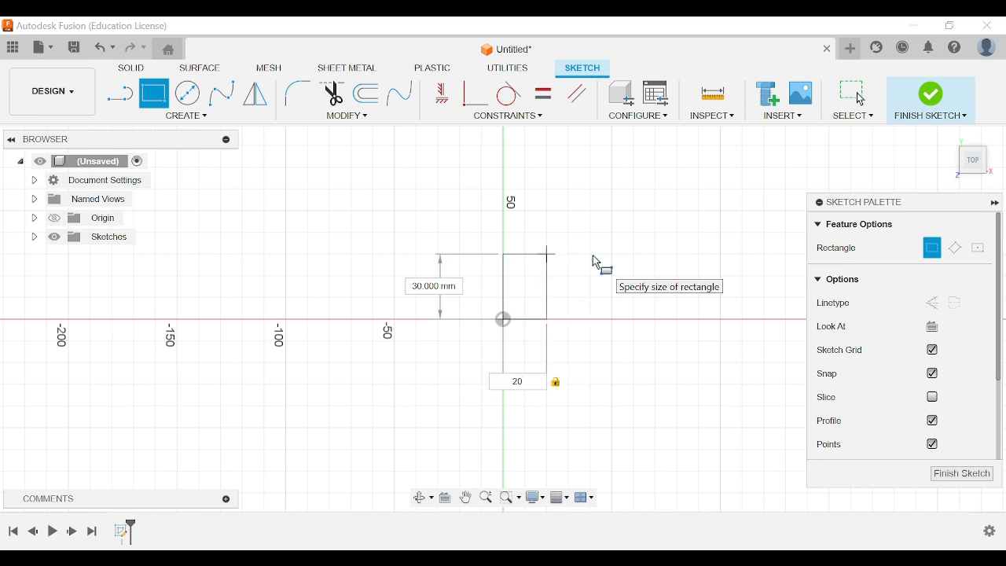
pyautogui.press('Tab')
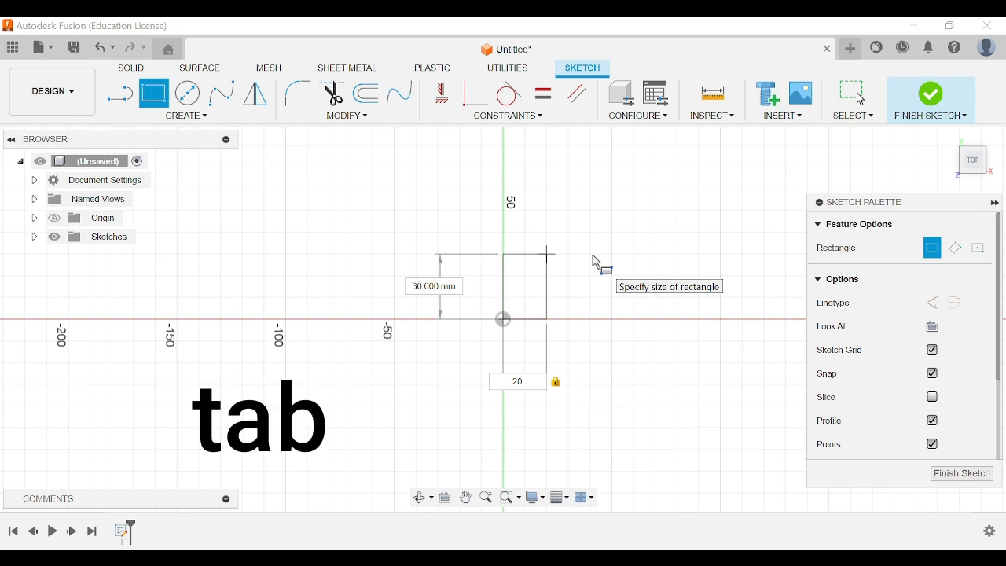
pyautogui.press('Tab')
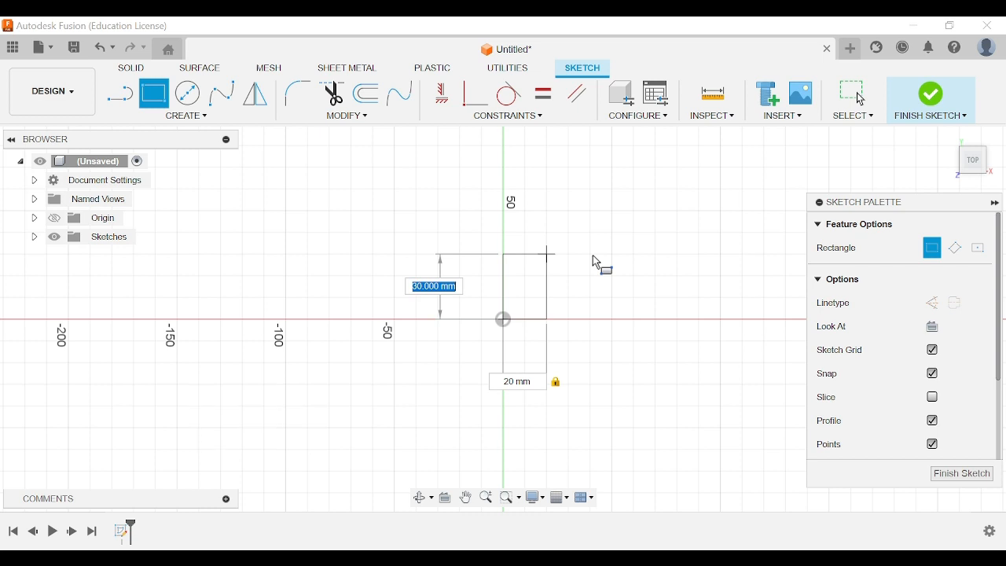
pyautogui.write('20')
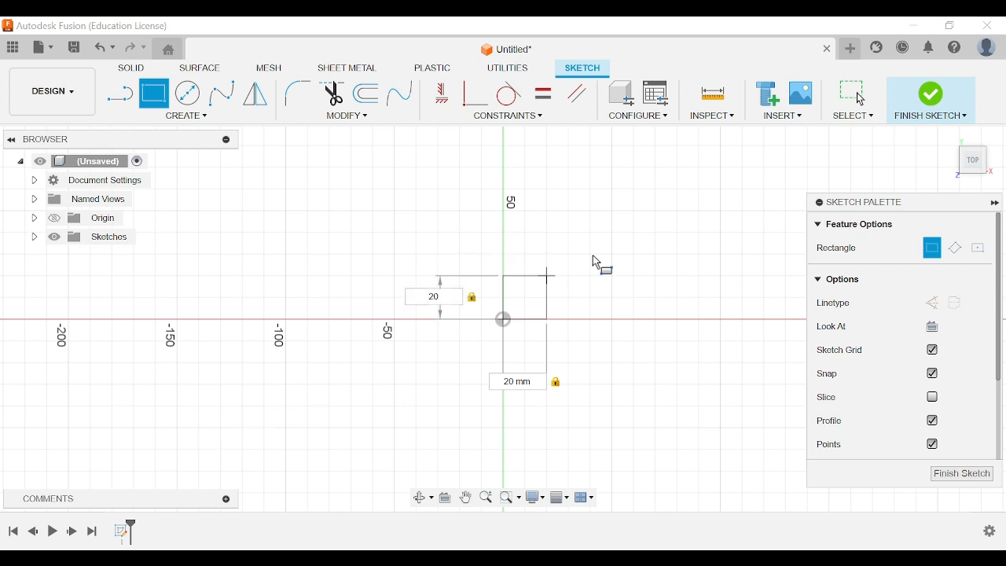
pyautogui.press('Return')
pyautogui.press('Escape')
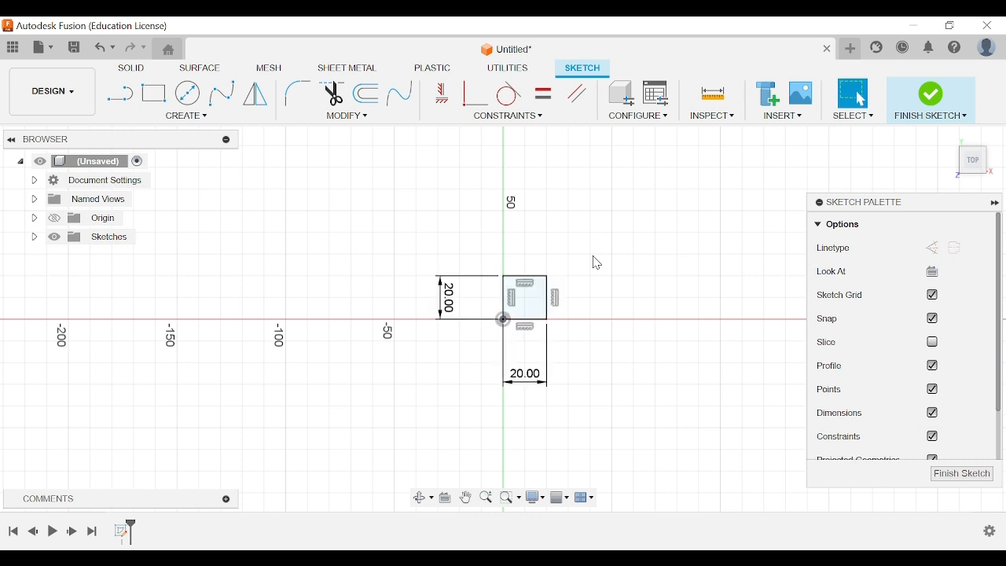
# Step: Move the horizontal and vertical dimensions of the square closer to its edges
pyautogui.scroll(5, 537, 311)
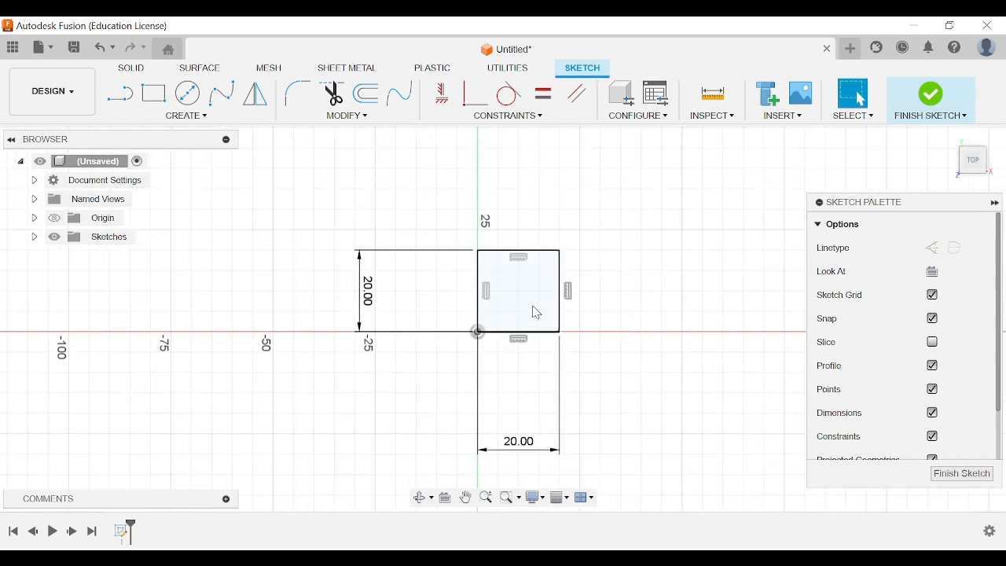
pyautogui.moveTo(529, 469); pyautogui.dragTo(526, 397)
pyautogui.moveTo(324, 317); pyautogui.dragTo(412, 306)
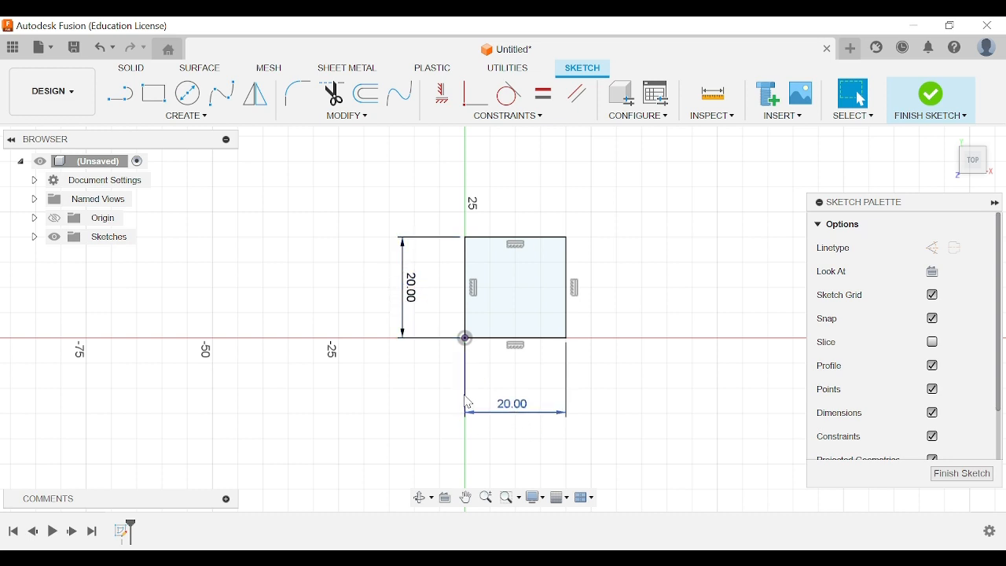
# Step: Set the square's vertical dimension to 30 mm, and return it to 20 mm
pyautogui.doubleClick(415, 292)
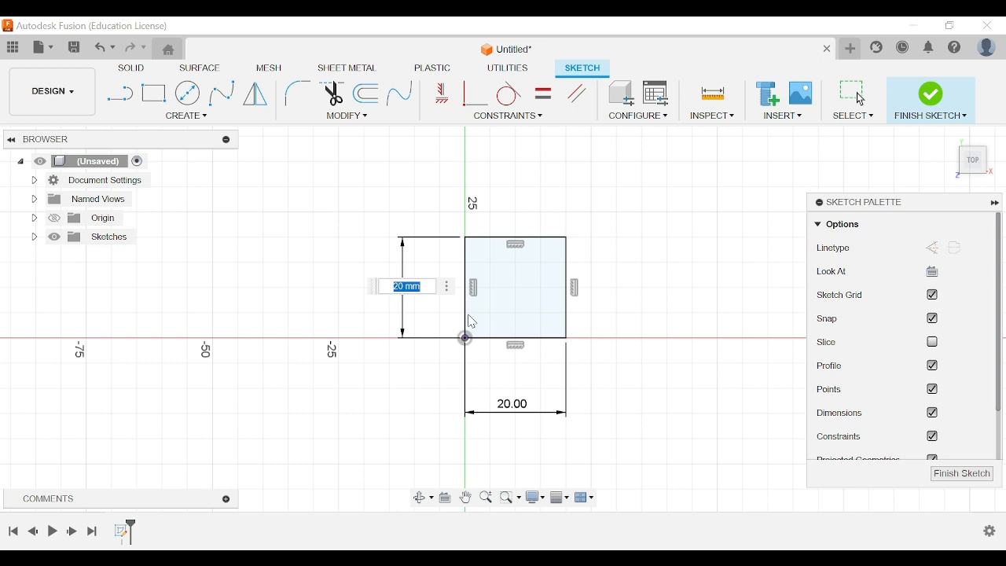
pyautogui.write('30')
pyautogui.press('Return')
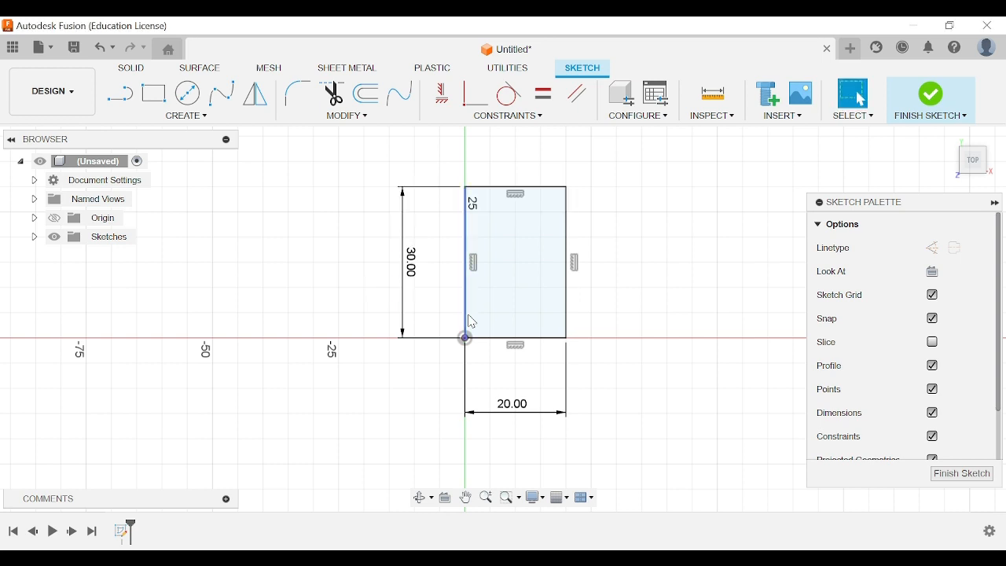
pyautogui.doubleClick(412, 263)
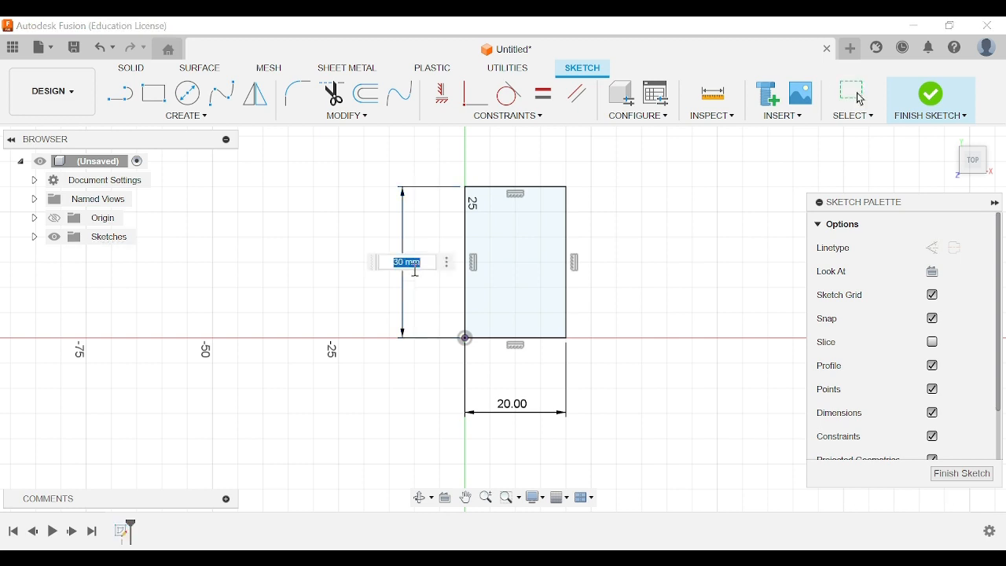
pyautogui.write('20')
pyautogui.press('Return')
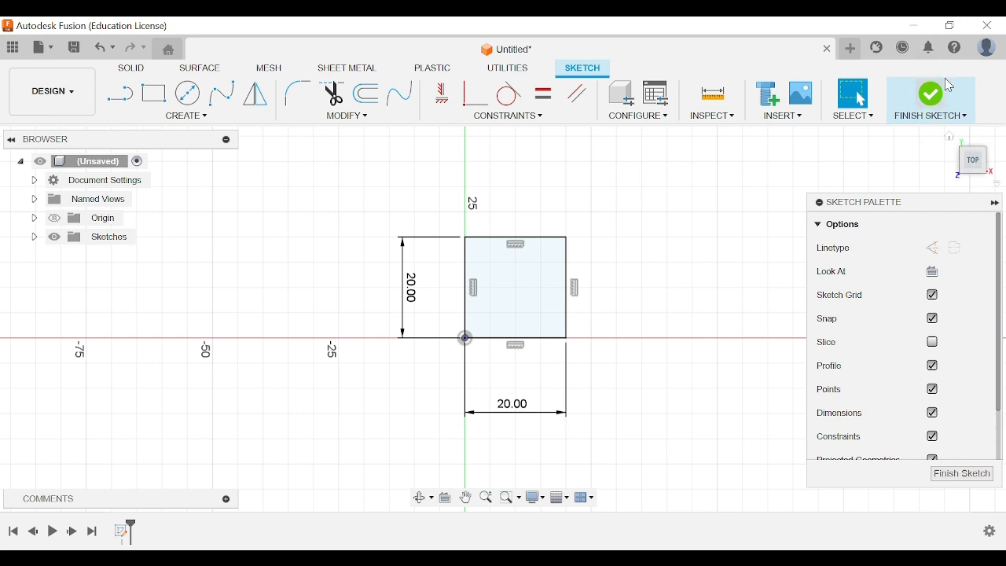
# Step: Finish the sketch containing the 20 mm square
pyautogui.click(930, 98)
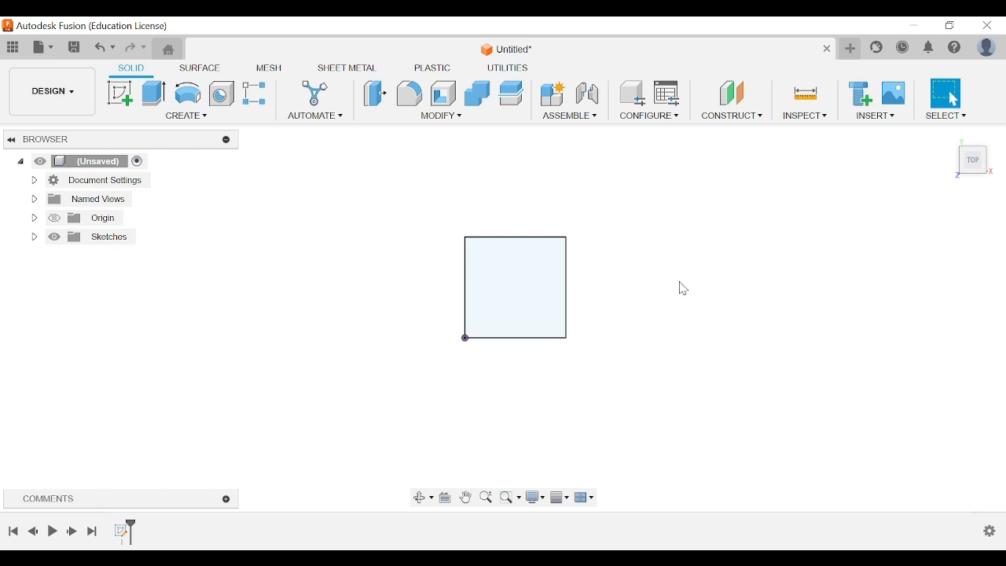
pyautogui.scroll(3, 512, 290)
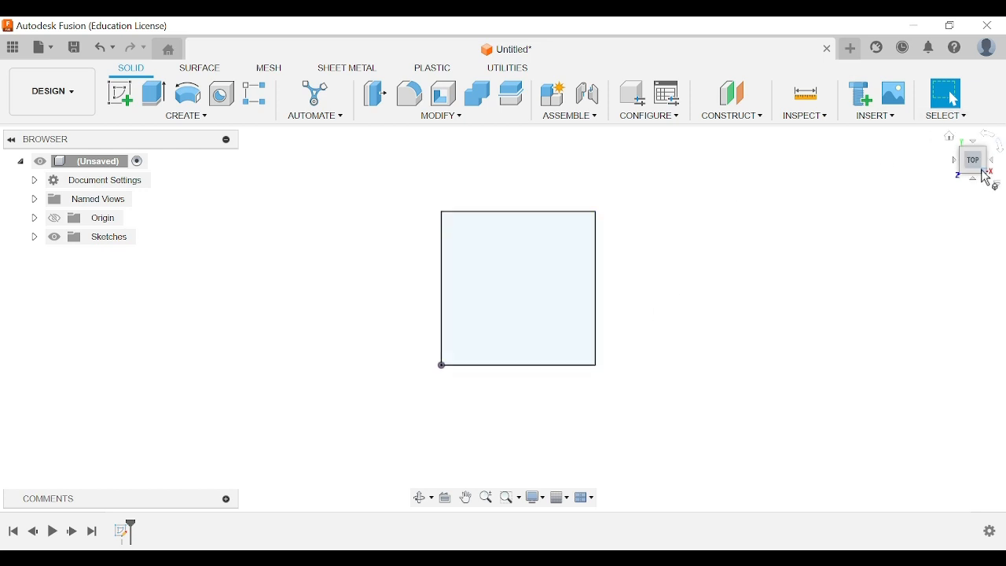
pyautogui.moveTo(977, 167)
pyautogui.mouseDown()
pyautogui.moveTo(953, 93)
pyautogui.moveTo(973, 56)
pyautogui.mouseUp()
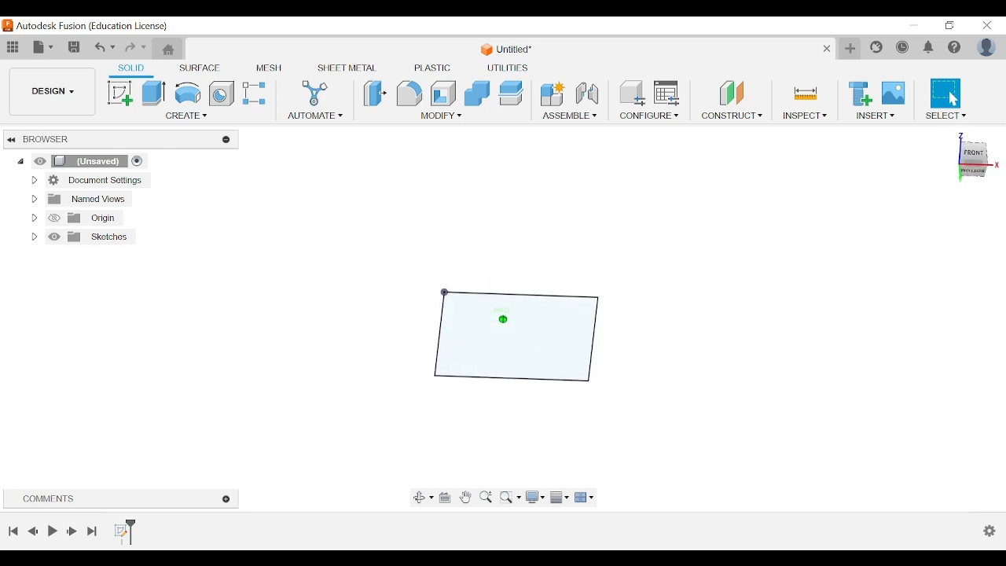
pyautogui.moveTo(972, 150); pyautogui.dragTo(974, 166)
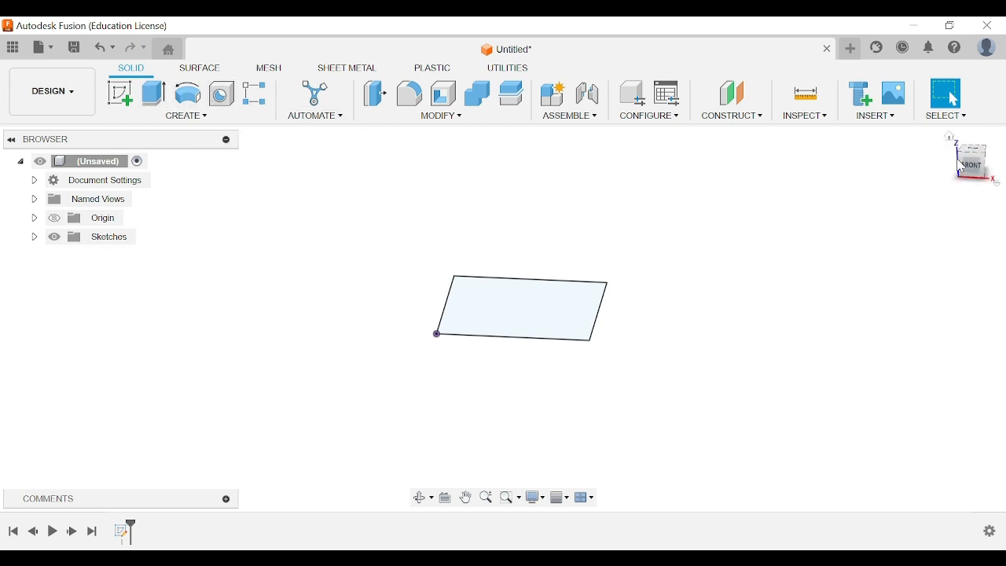
pyautogui.moveTo(979, 172); pyautogui.dragTo(988, 193)
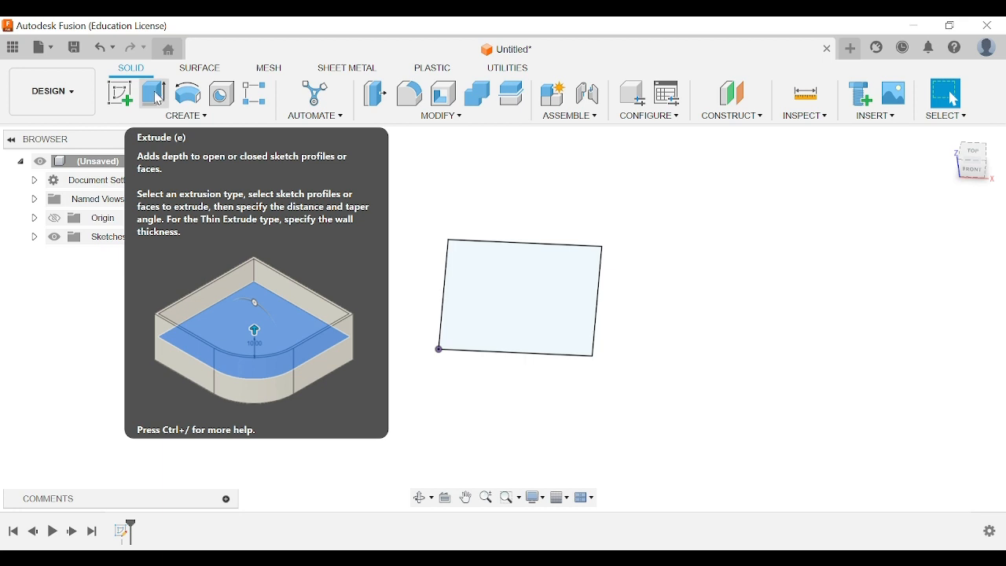
# Step: Extrude the square sketch profile 20 mm to one side as a new body
pyautogui.click(194, 119)
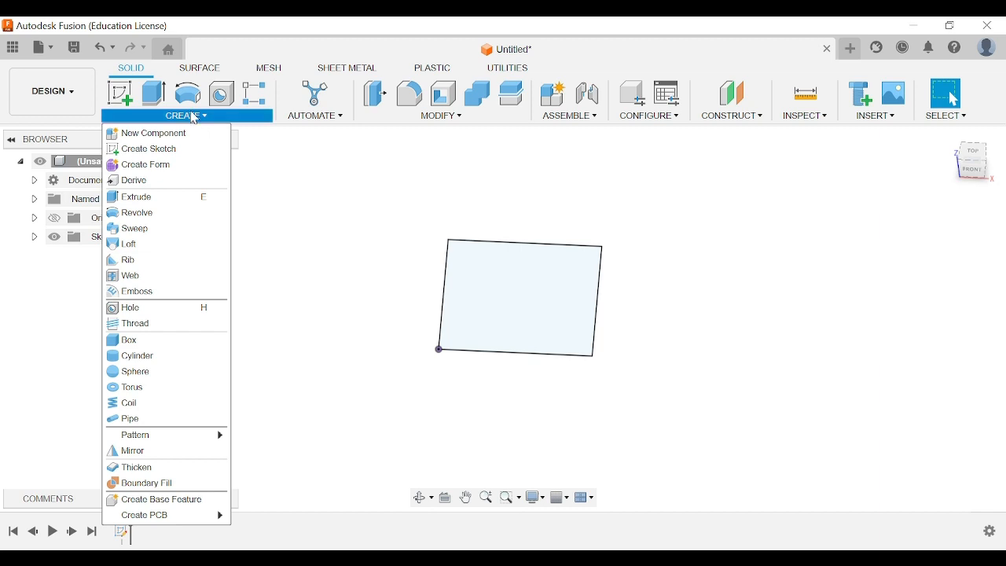
pyautogui.click(160, 100)
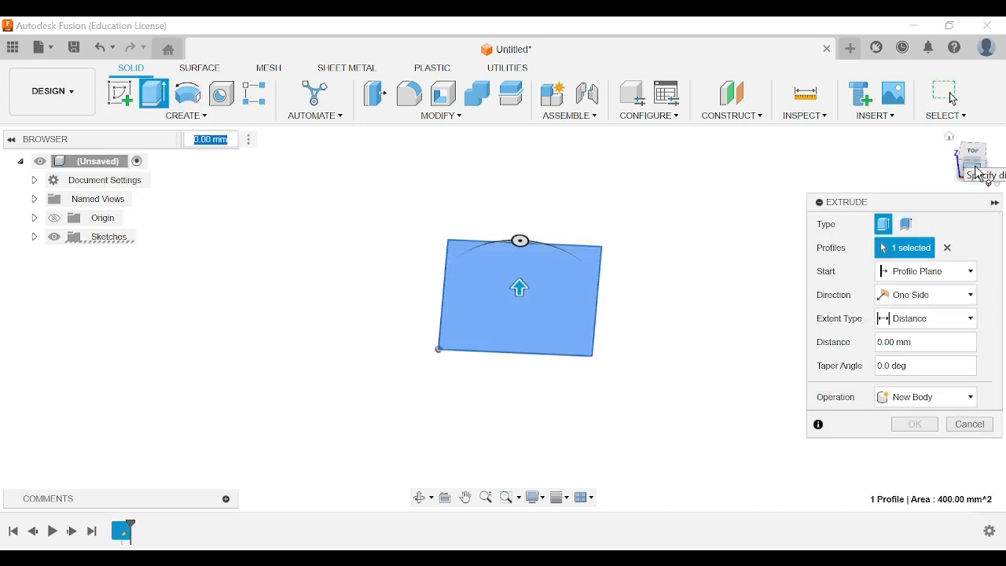
pyautogui.moveTo(972, 161); pyautogui.dragTo(980, 147)
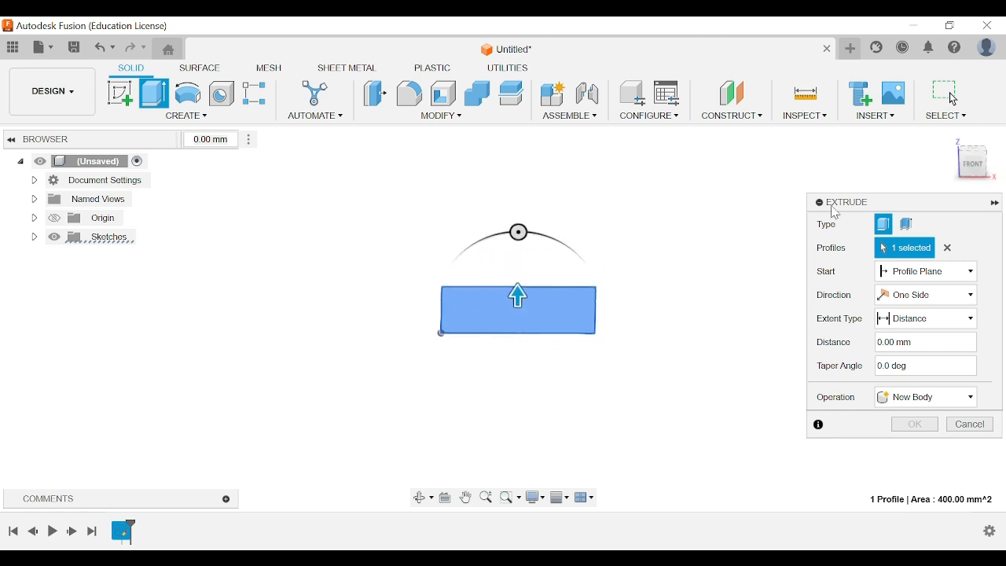
pyautogui.click(254, 143)
pyautogui.click(312, 182)
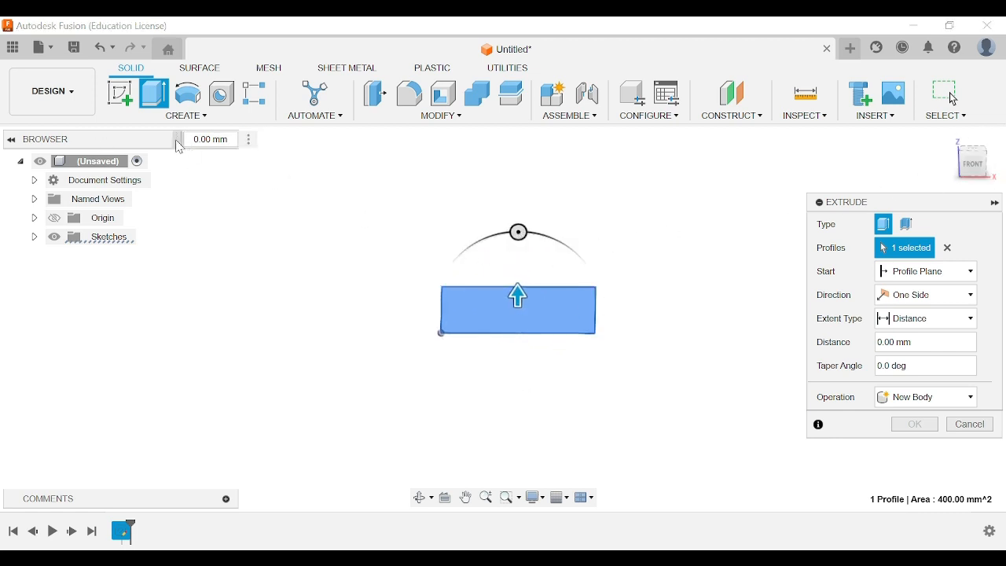
pyautogui.moveTo(181, 146); pyautogui.dragTo(358, 305)
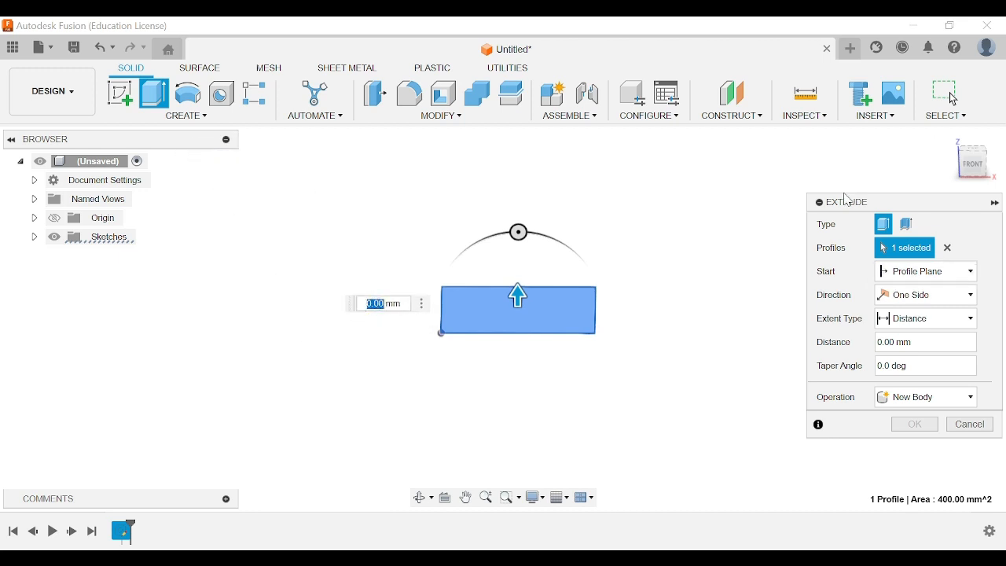
pyautogui.click(888, 216)
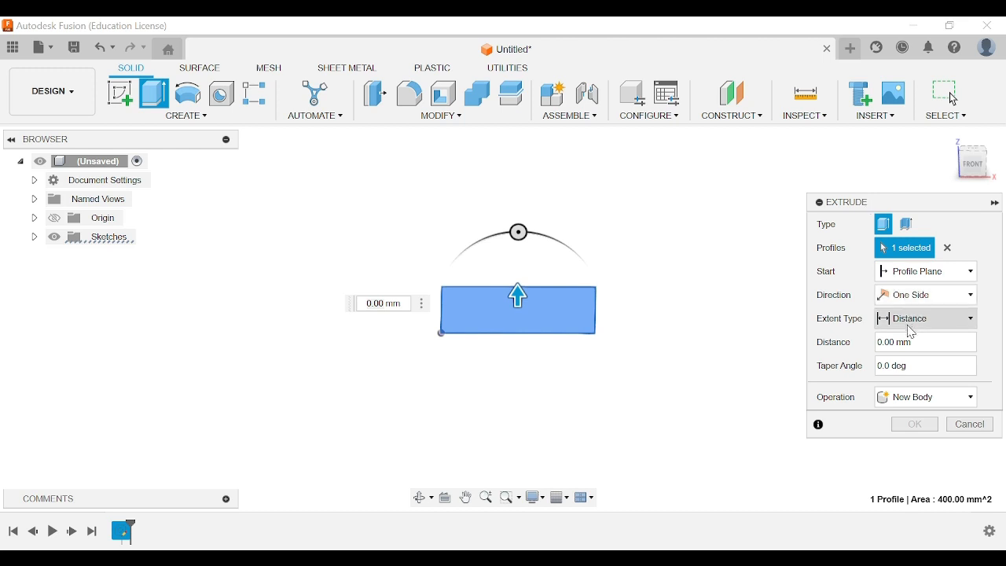
pyautogui.click(879, 343)
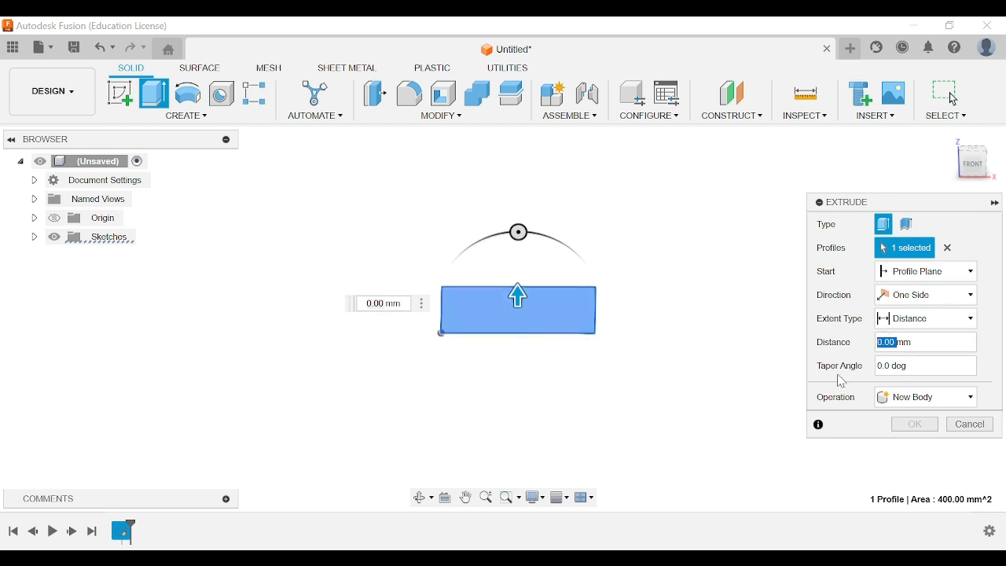
pyautogui.click(381, 303)
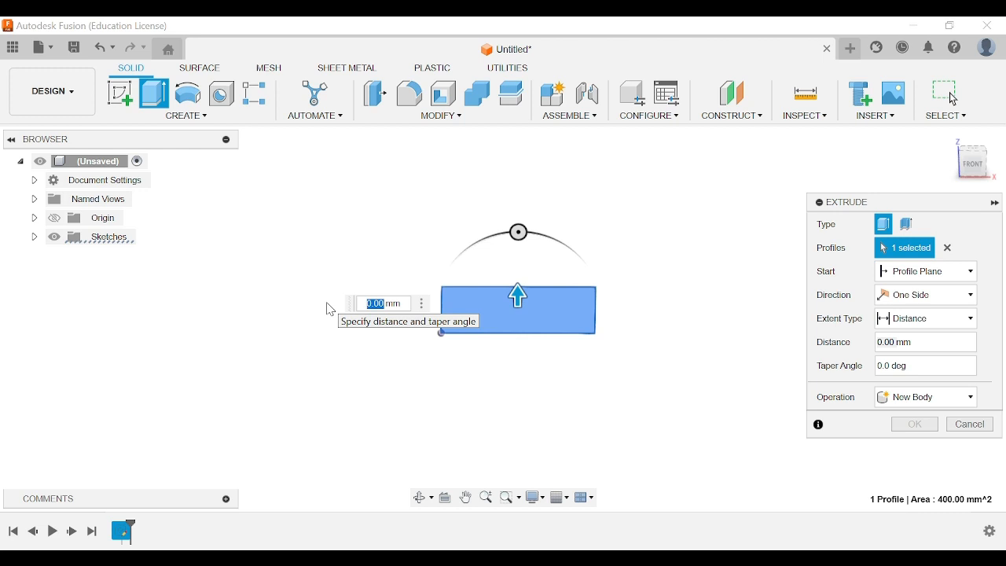
pyautogui.write('20')
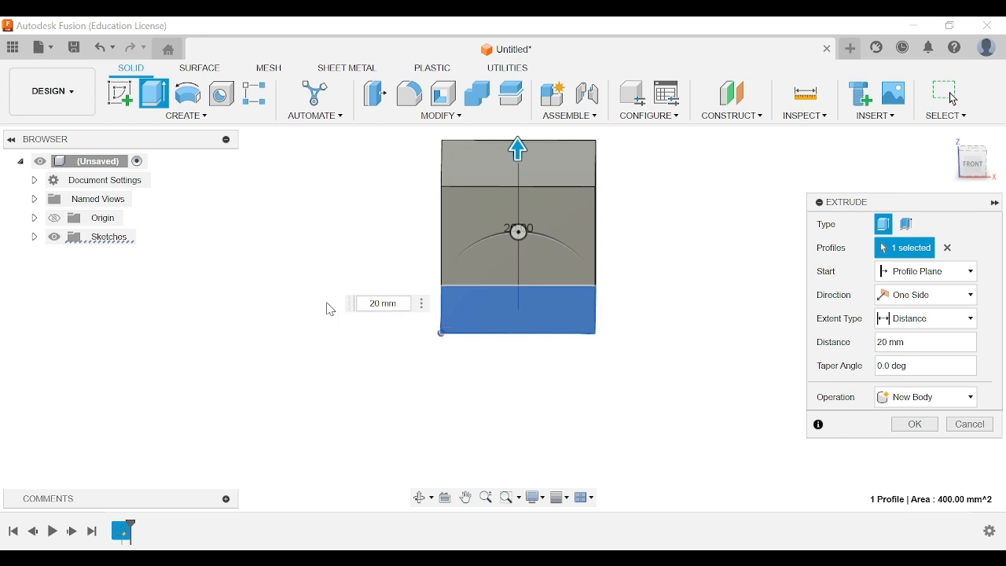
pyautogui.press('Return')
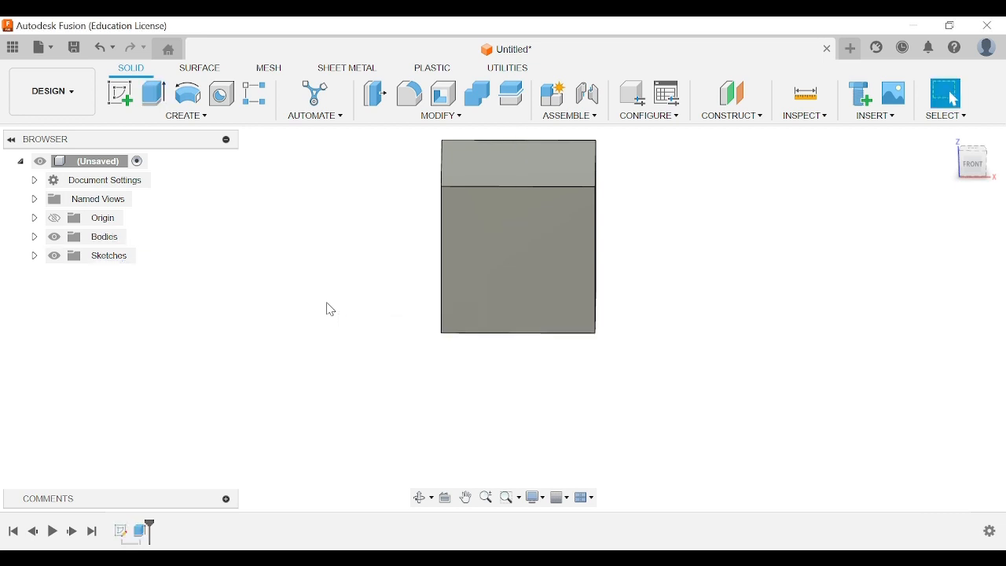
# Step: Start a new sketch on the front face of the cube
pyautogui.click(955, 140)
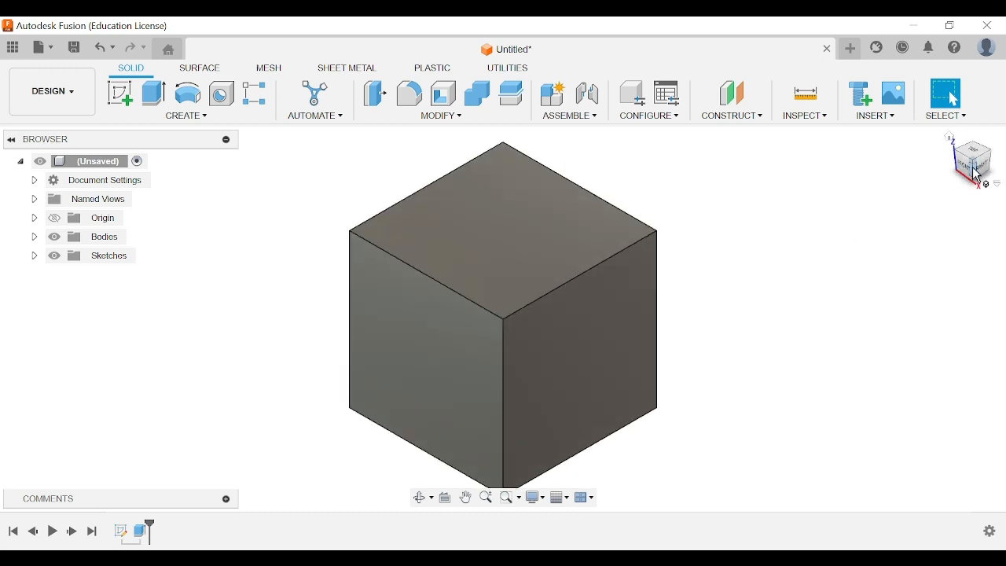
pyautogui.moveTo(972, 159)
pyautogui.mouseDown()
pyautogui.moveTo(1005, 147)
pyautogui.moveTo(953, 154)
pyautogui.mouseUp()
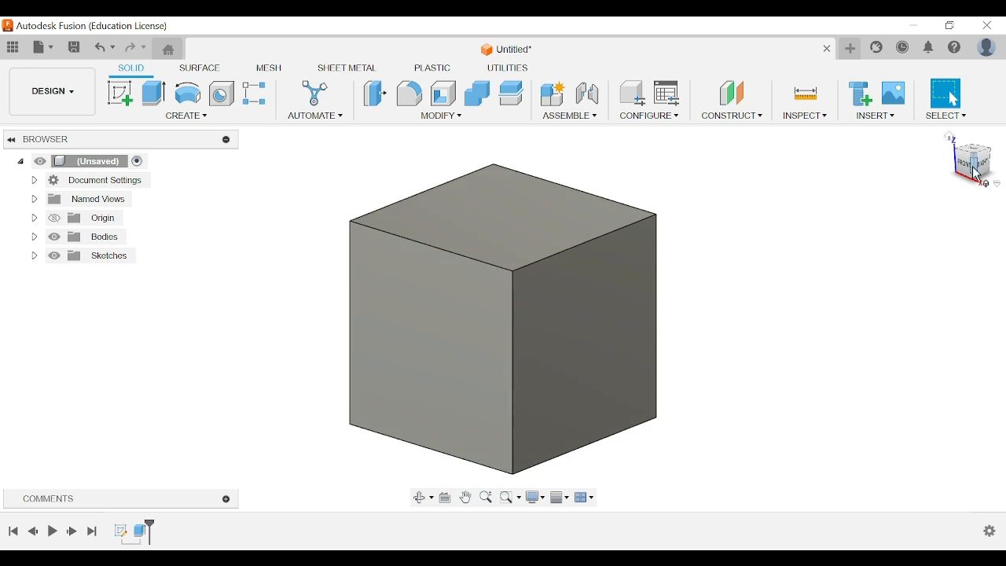
pyautogui.click(950, 148)
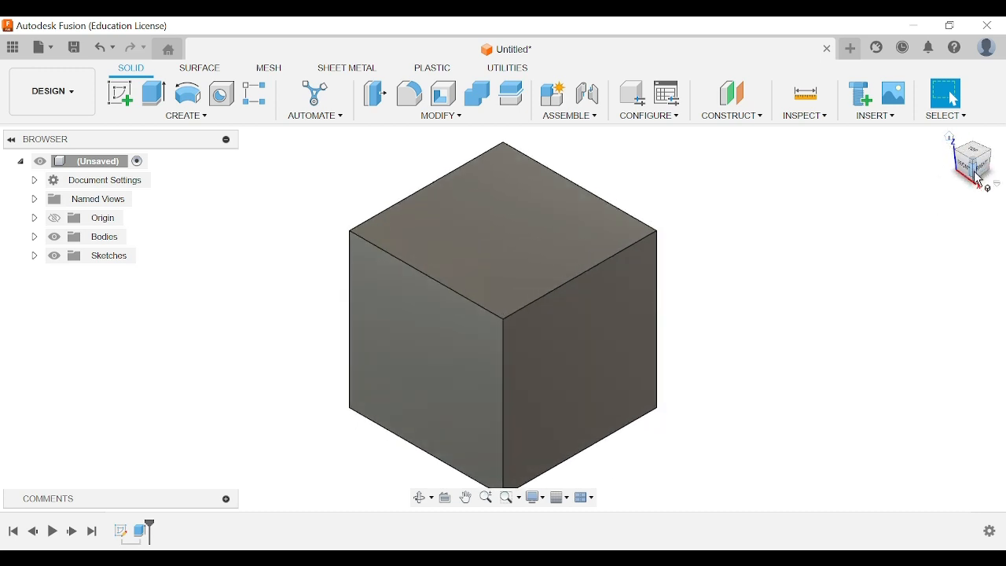
pyautogui.moveTo(979, 179)
pyautogui.mouseDown()
pyautogui.moveTo(974, 162)
pyautogui.moveTo(987, 156)
pyautogui.moveTo(974, 176)
pyautogui.moveTo(960, 161)
pyautogui.moveTo(972, 164)
pyautogui.mouseUp()
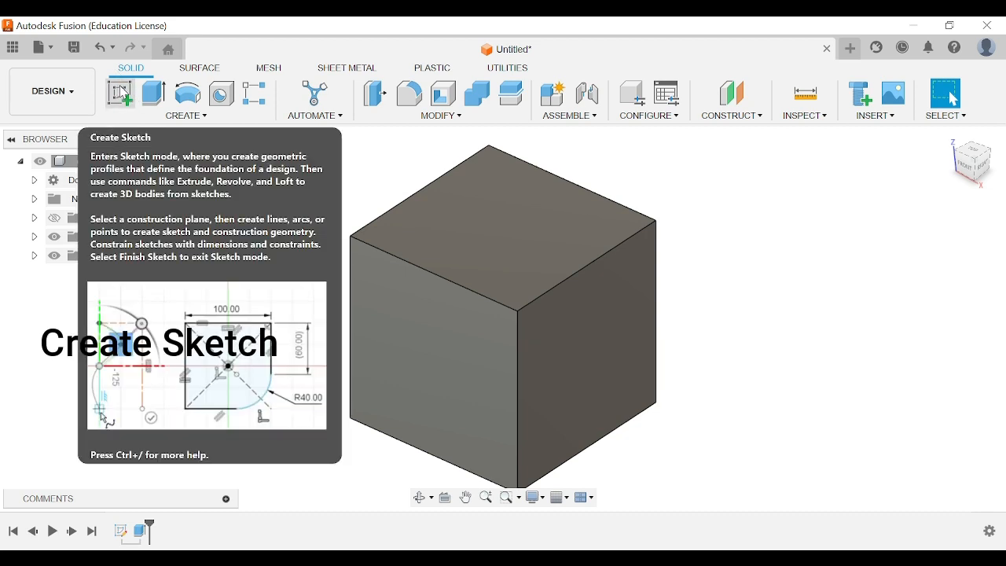
pyautogui.click(122, 94)
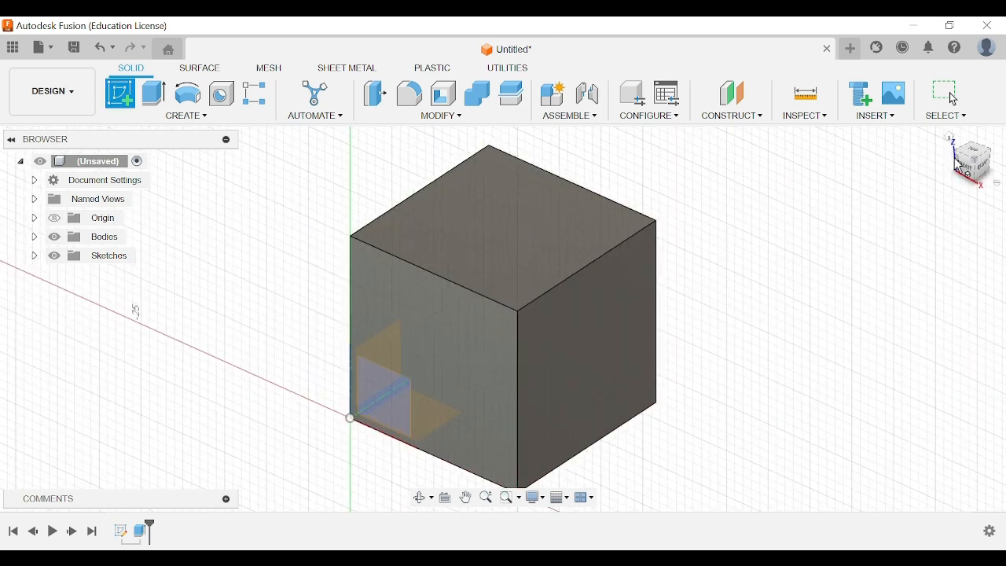
pyautogui.moveTo(974, 175)
pyautogui.mouseDown()
pyautogui.moveTo(982, 135)
pyautogui.moveTo(992, 137)
pyautogui.moveTo(998, 161)
pyautogui.moveTo(975, 180)
pyautogui.mouseUp()
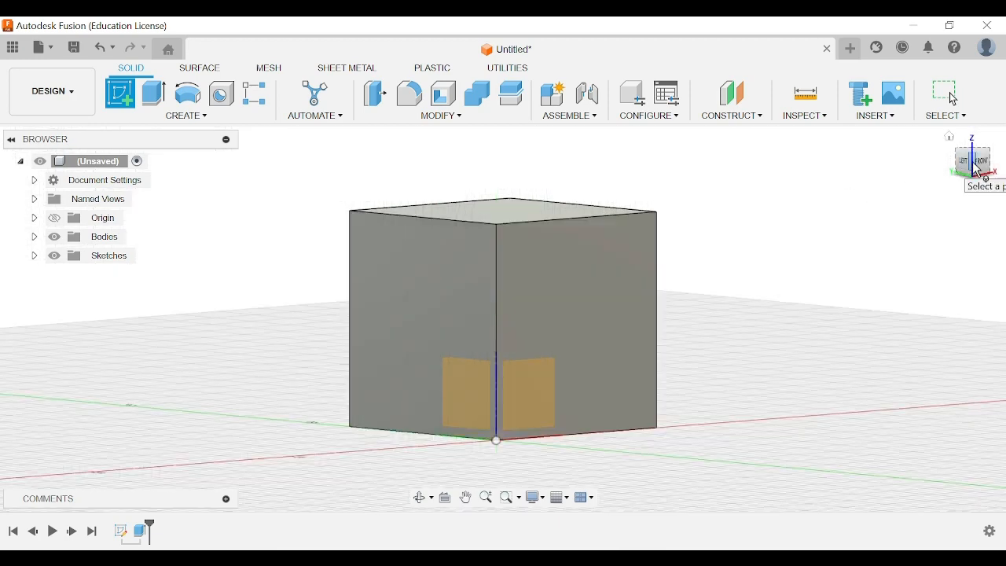
pyautogui.moveTo(977, 172); pyautogui.dragTo(498, 274)
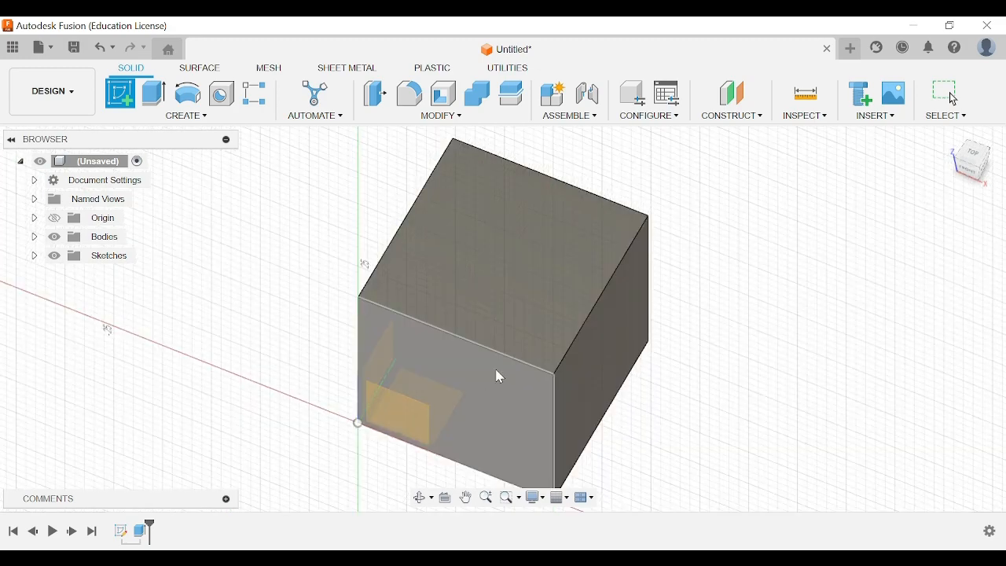
pyautogui.click(980, 182)
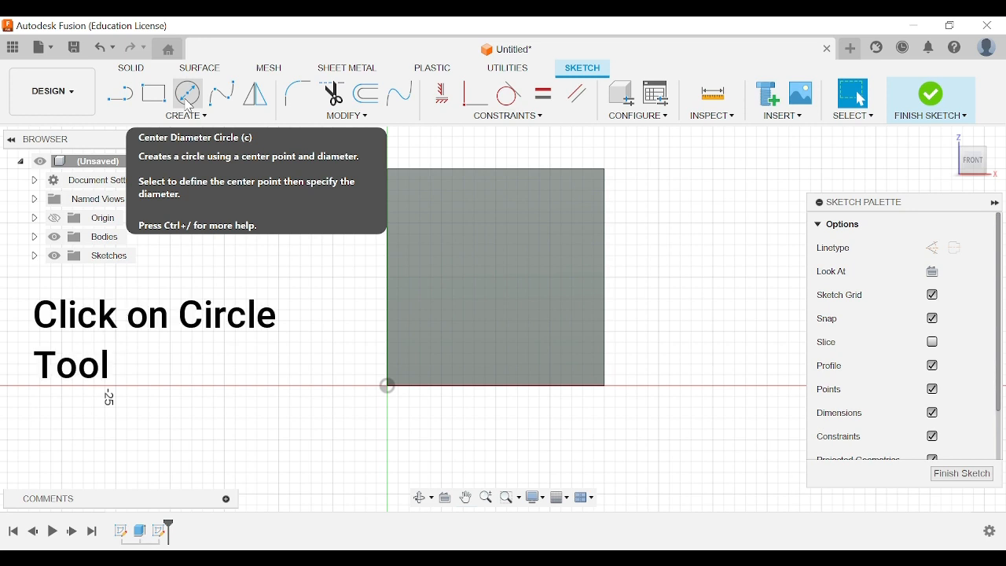
# Step: Draw a 3 mm center diameter circle near the middle of the cube's front face
pyautogui.click(192, 99)
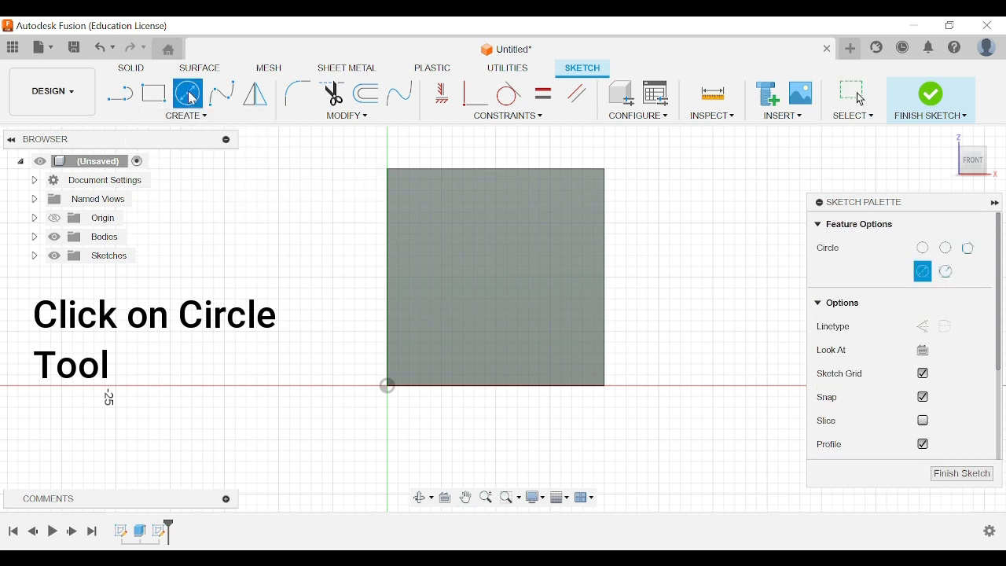
pyautogui.click(498, 278)
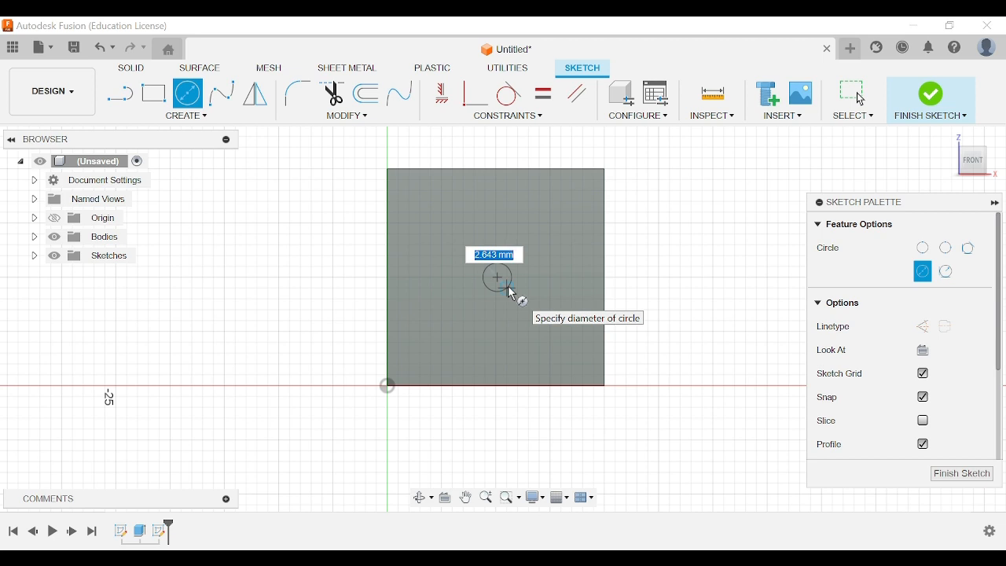
pyautogui.write('3')
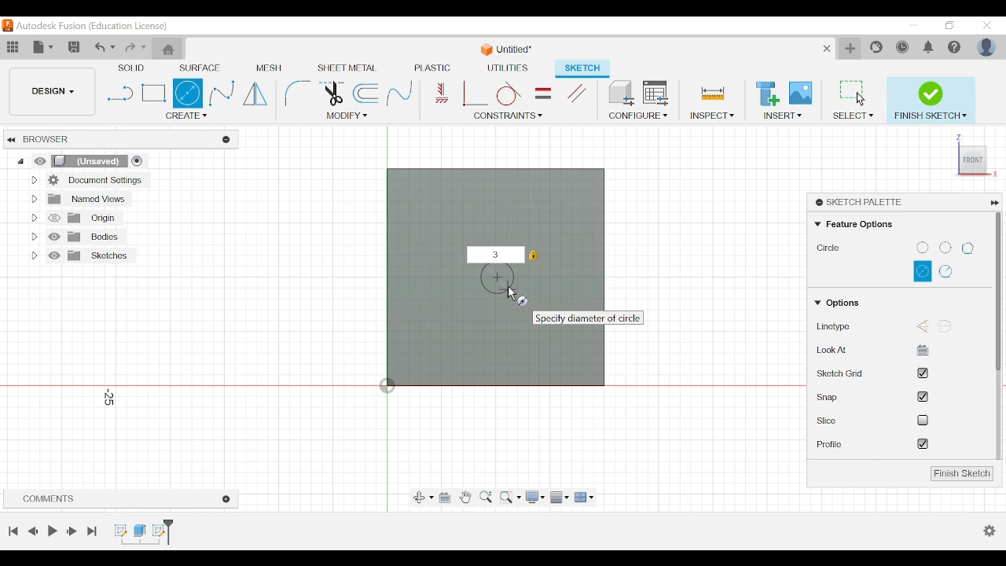
pyautogui.press('BackSpace')
pyautogui.press('Return')
pyautogui.press('Escape')
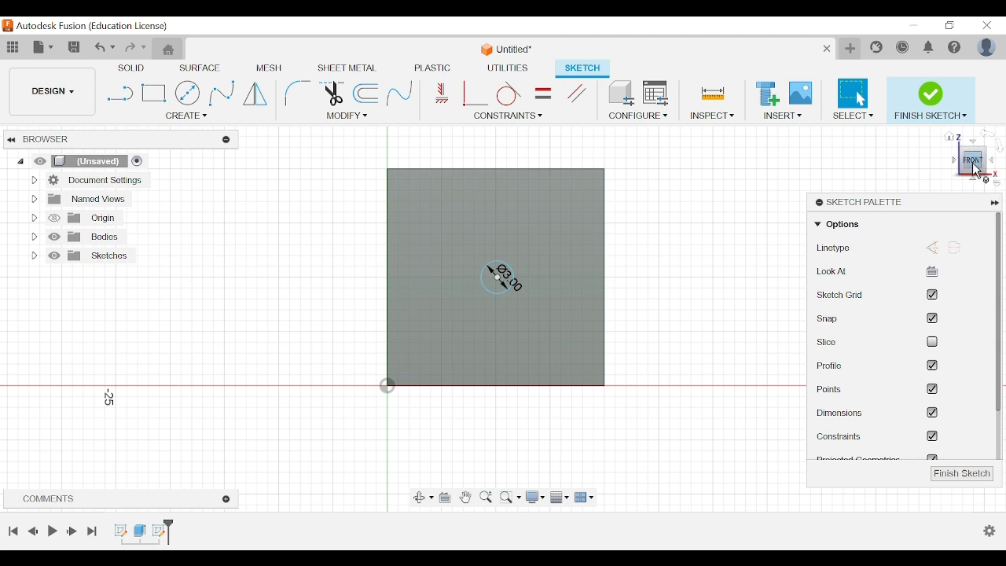
# Step: Dimension the circle's center 10 mm horizontally from the left edge of the cube's front face
pyautogui.moveTo(967, 157)
pyautogui.mouseDown()
pyautogui.moveTo(955, 161)
pyautogui.moveTo(999, 164)
pyautogui.moveTo(955, 178)
pyautogui.moveTo(963, 161)
pyautogui.mouseUp()
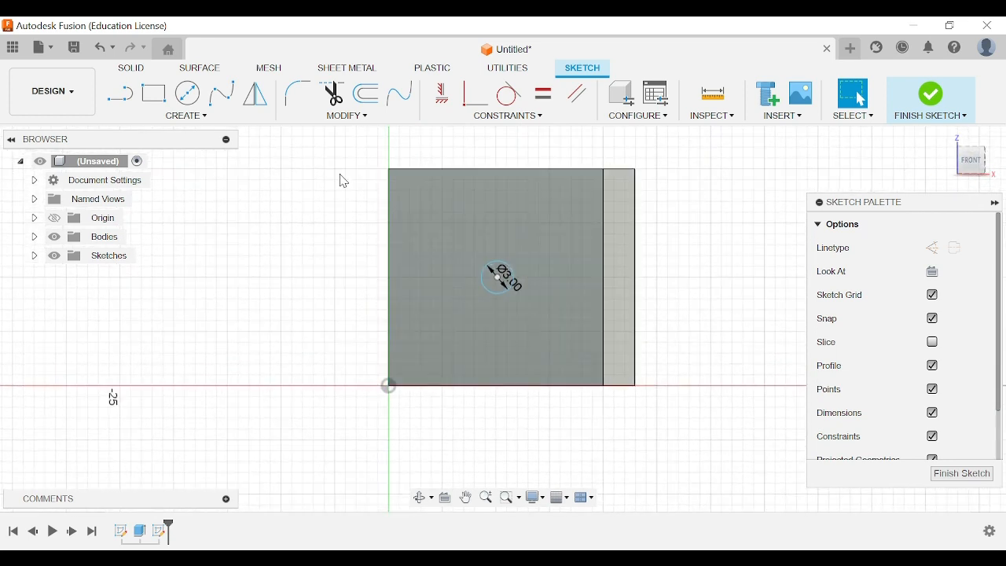
pyautogui.click(196, 118)
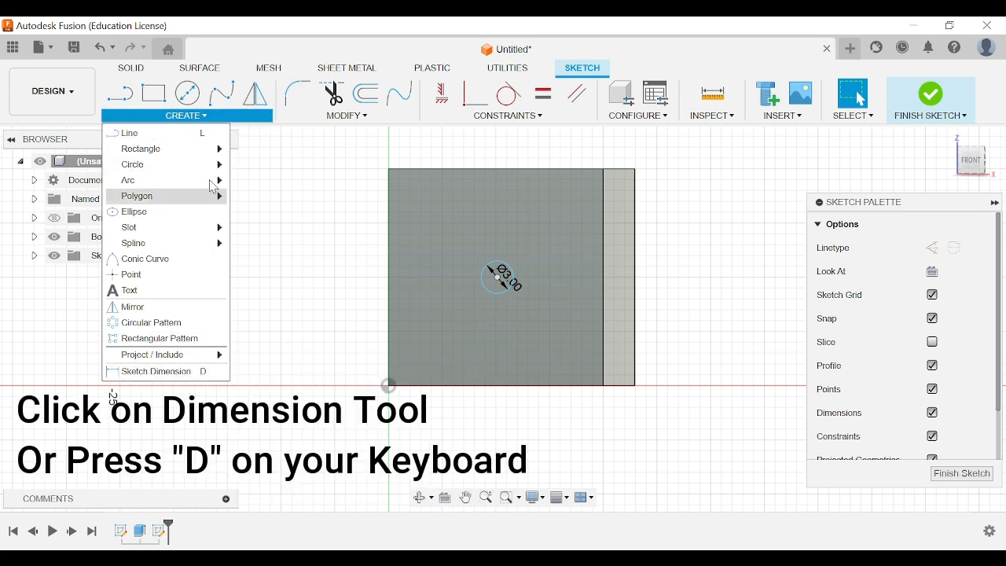
pyautogui.click(178, 378)
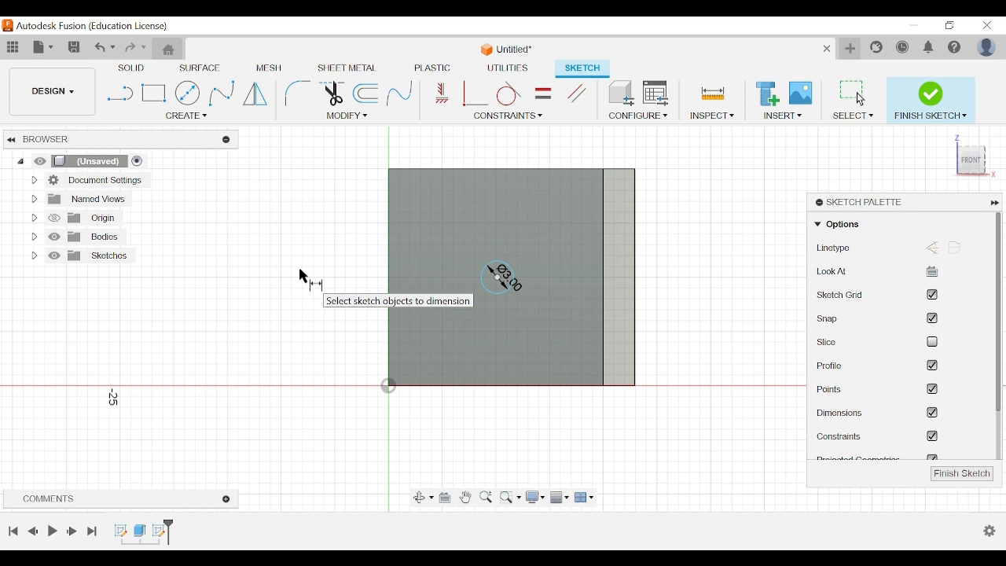
pyautogui.moveTo(971, 160)
pyautogui.mouseDown()
pyautogui.moveTo(980, 165)
pyautogui.moveTo(971, 157)
pyautogui.mouseUp()
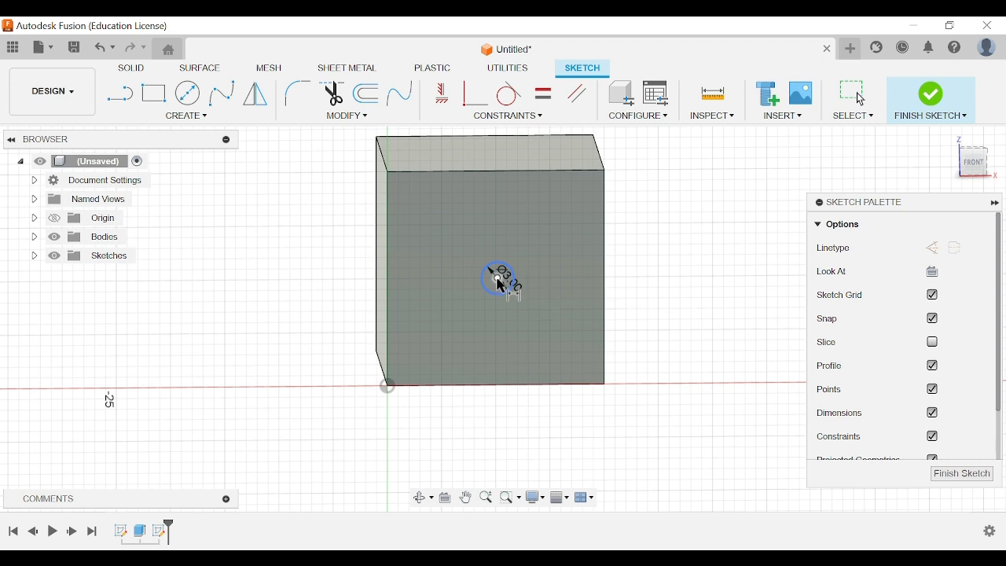
pyautogui.scroll(3, 501, 281)
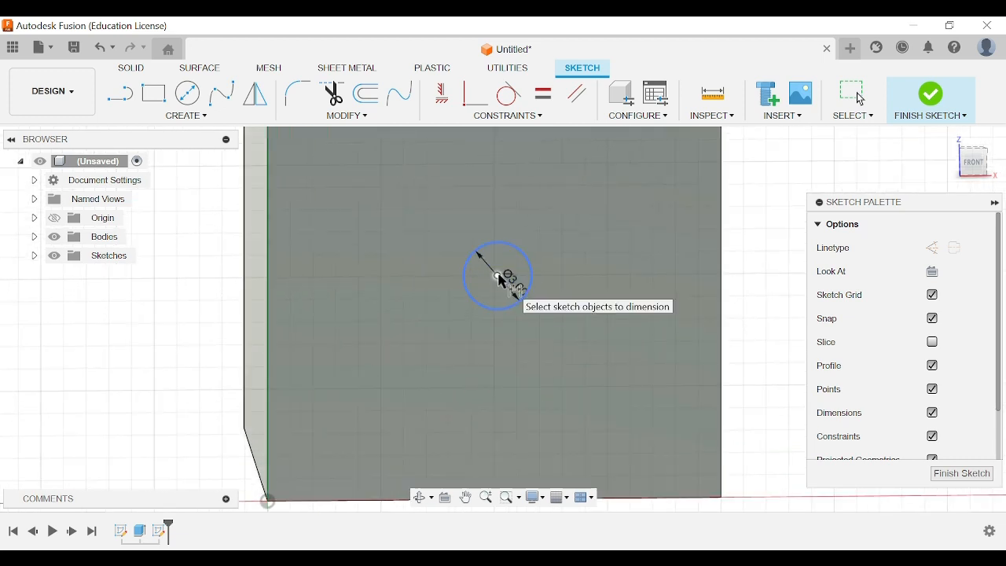
pyautogui.scroll(-3, 501, 280)
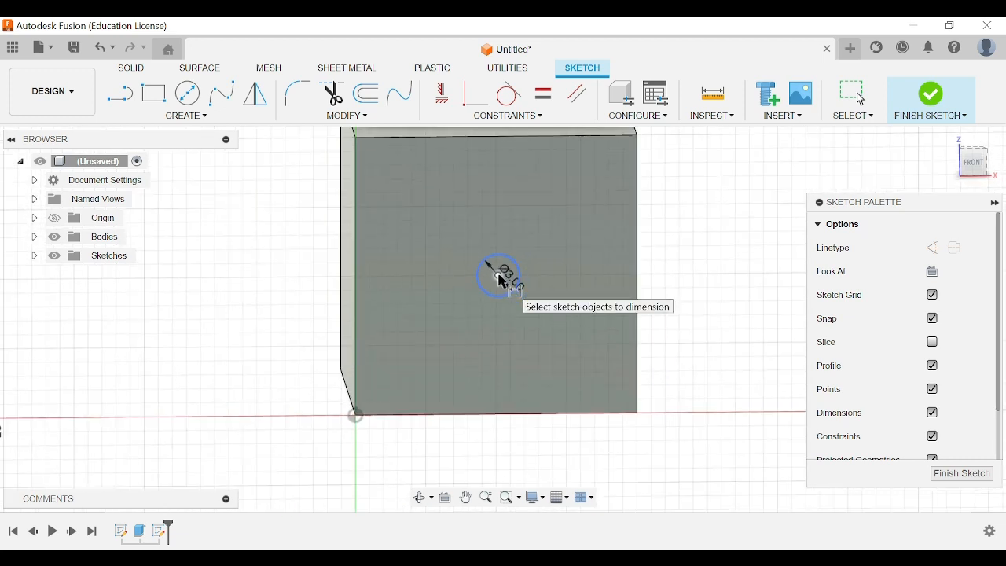
pyautogui.scroll(1, 502, 280)
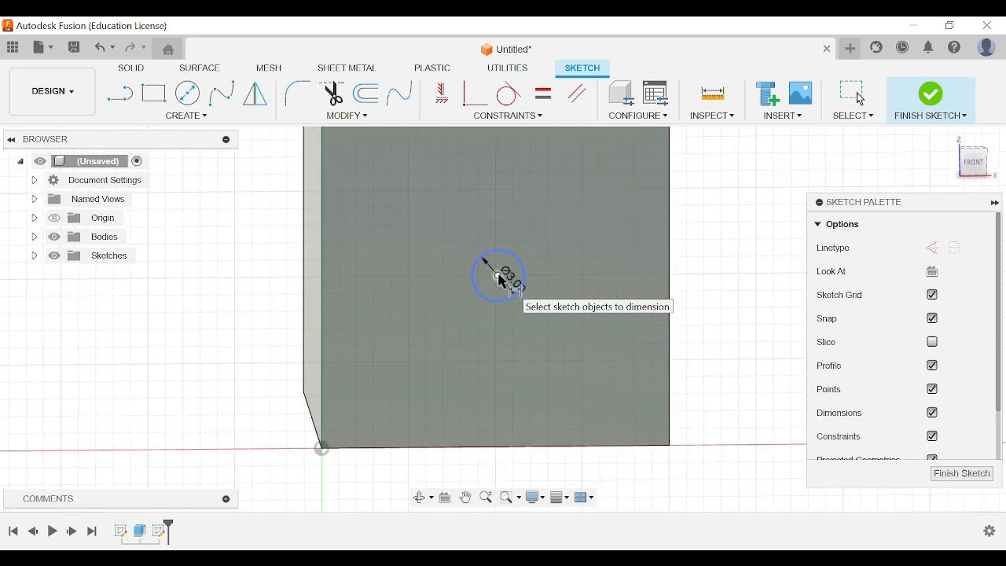
pyautogui.scroll(-2, 501, 280)
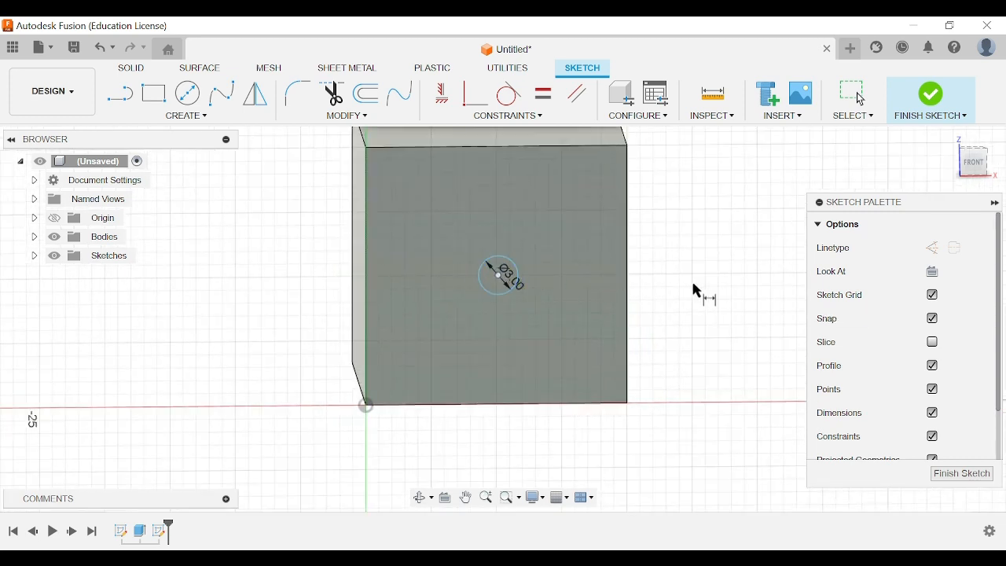
pyautogui.scroll(1, 501, 277)
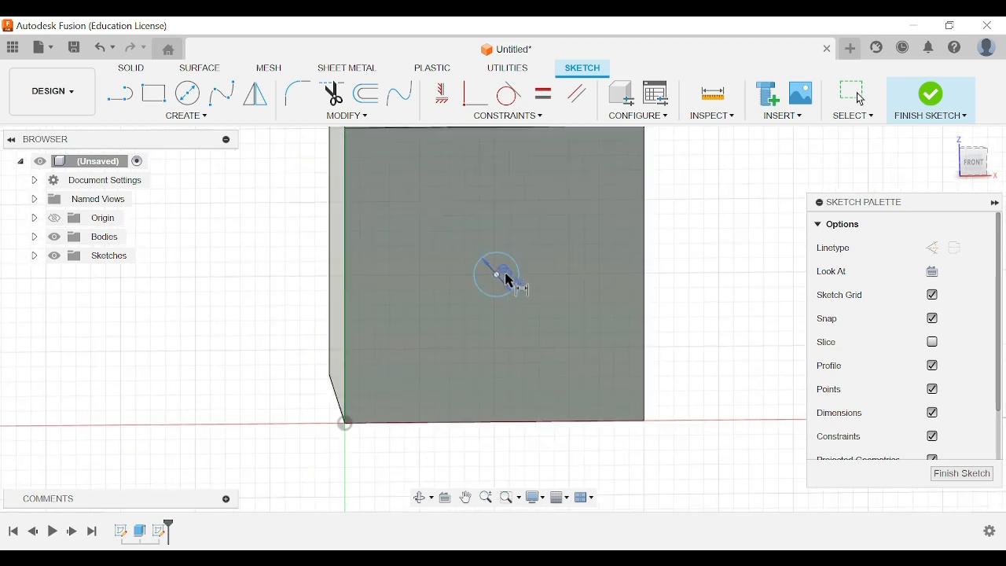
pyautogui.scroll(-1, 505, 273)
pyautogui.scroll(2, 512, 270)
pyautogui.scroll(-1, 507, 265)
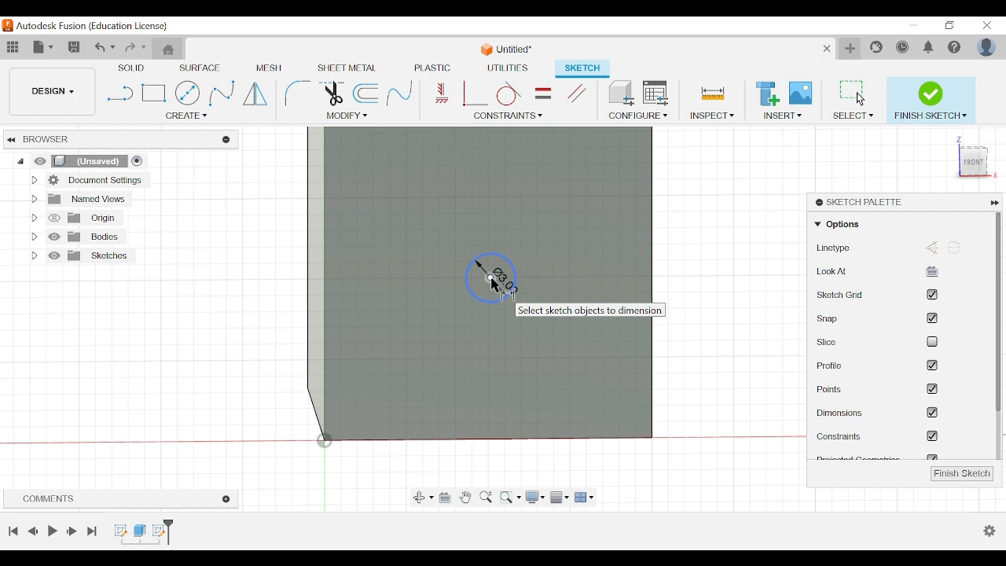
pyautogui.click(493, 279)
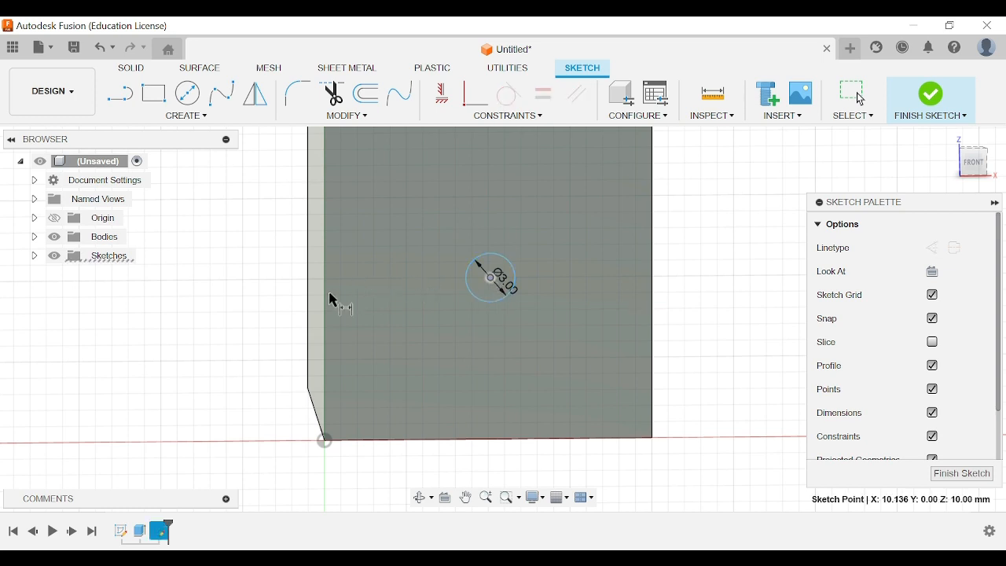
pyautogui.scroll(-3, 330, 301)
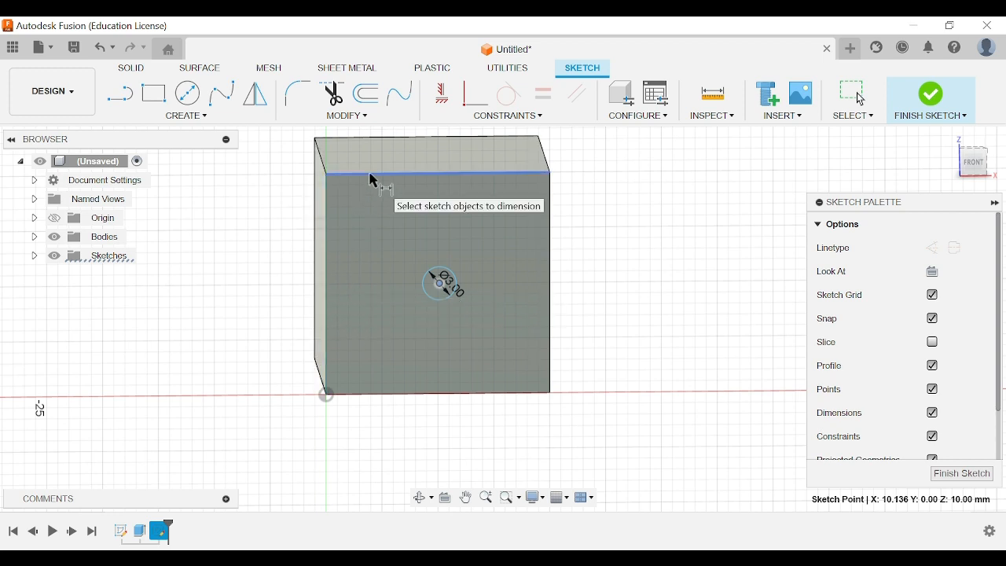
pyautogui.click(329, 289)
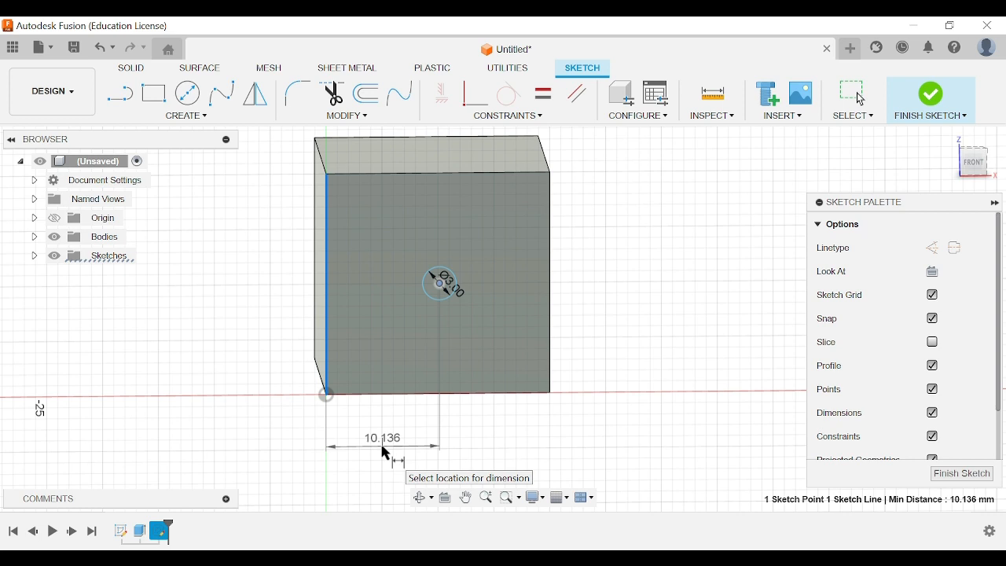
pyautogui.click(385, 454)
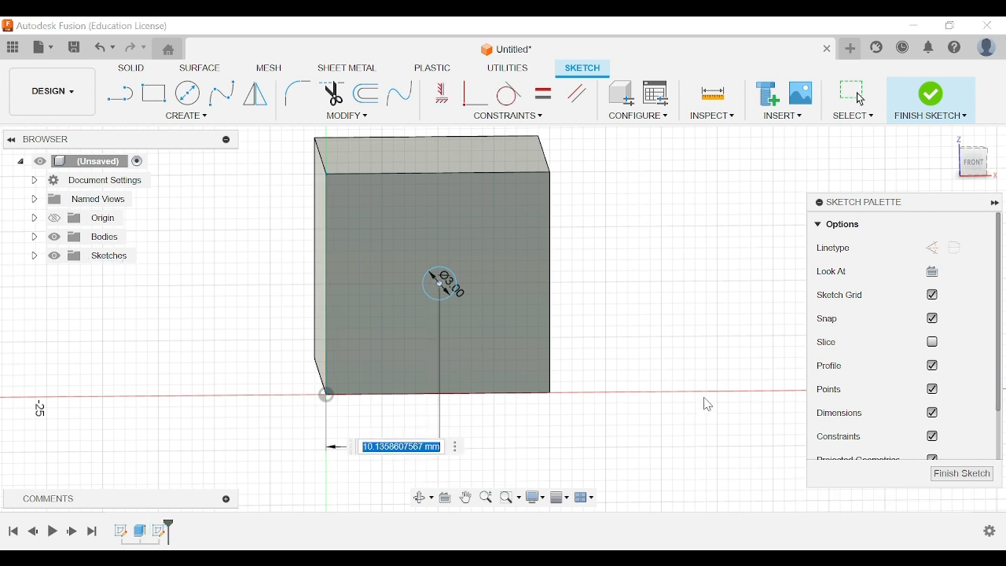
pyautogui.write('10')
pyautogui.press('Return')
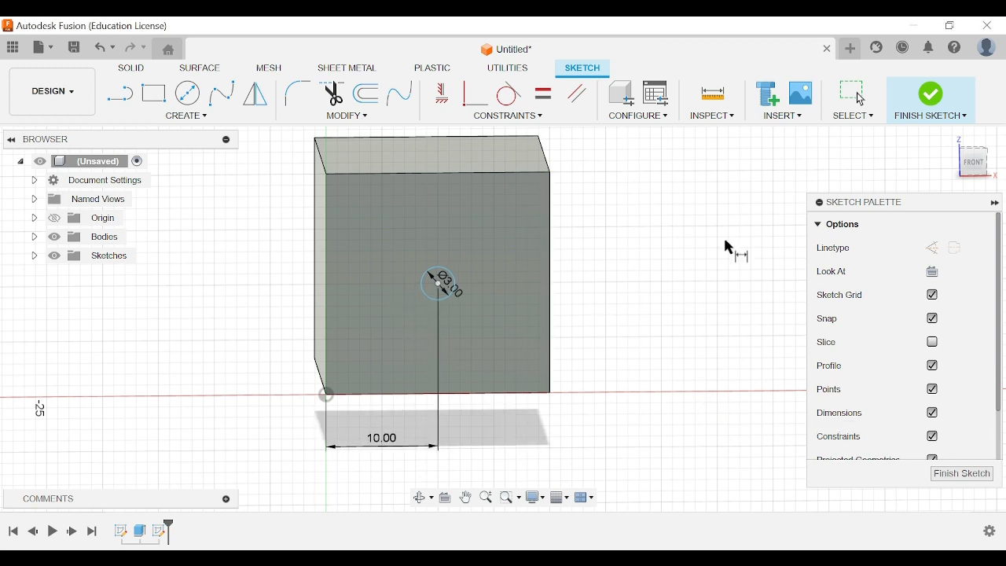
# Step: Dimension the circle's center 10 mm vertically from the top edge of the cube's front face
pyautogui.click(973, 162)
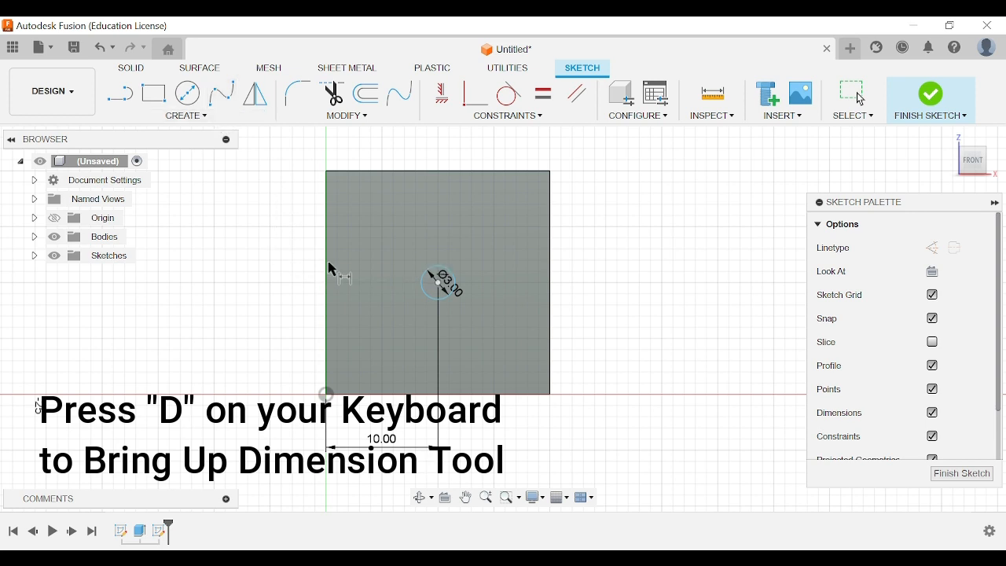
pyautogui.click(186, 116)
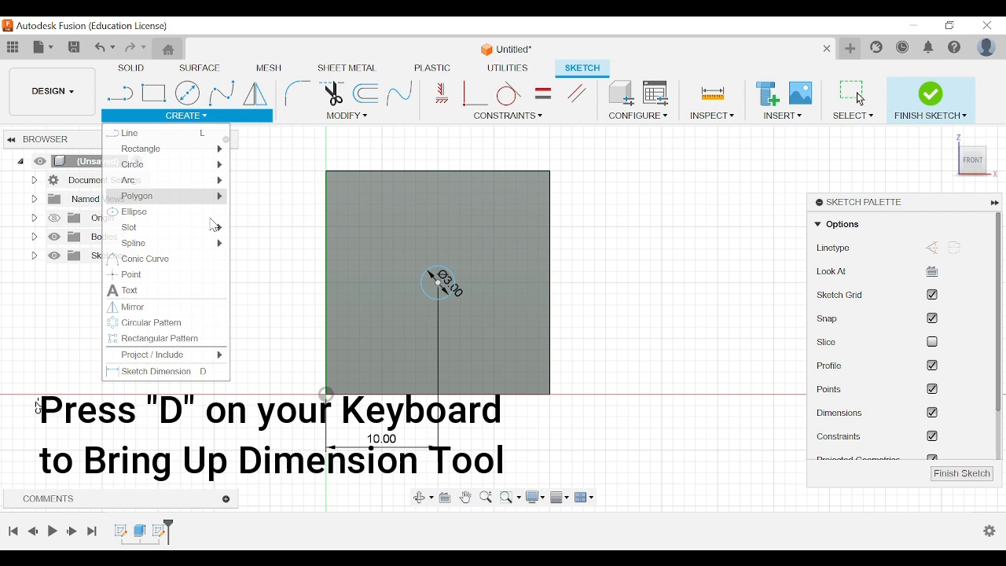
pyautogui.click(184, 374)
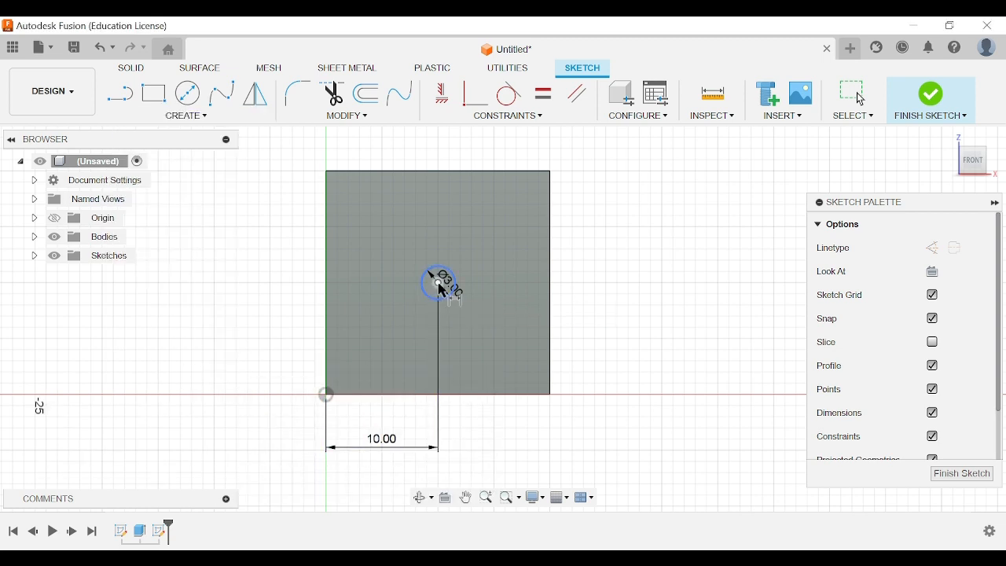
pyautogui.click(438, 283)
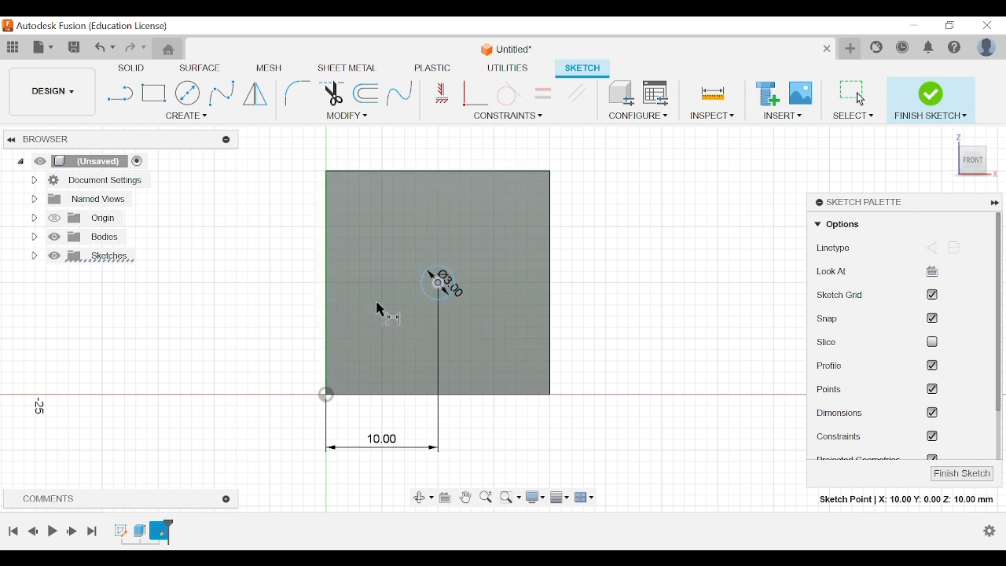
pyautogui.click(433, 172)
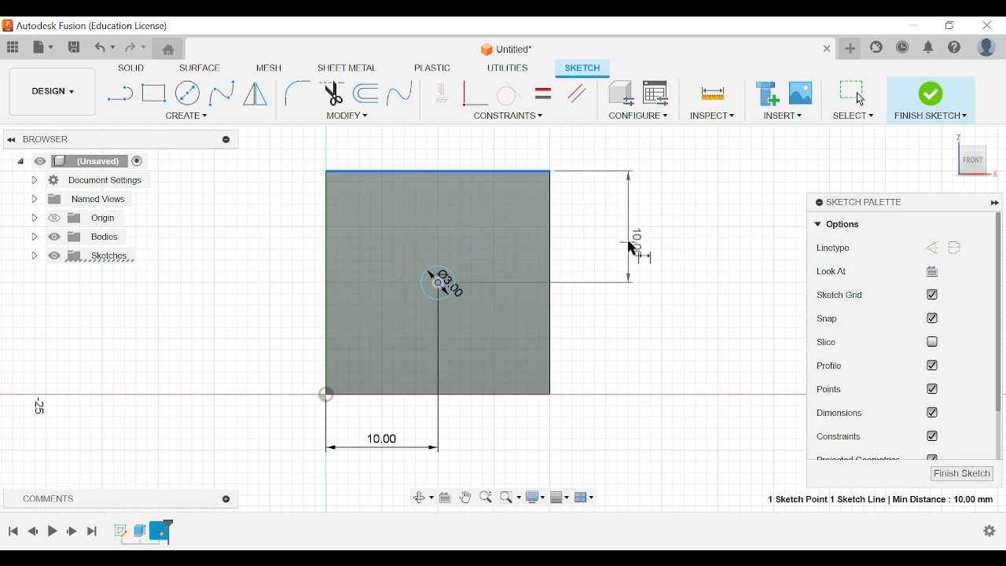
pyautogui.click(635, 236)
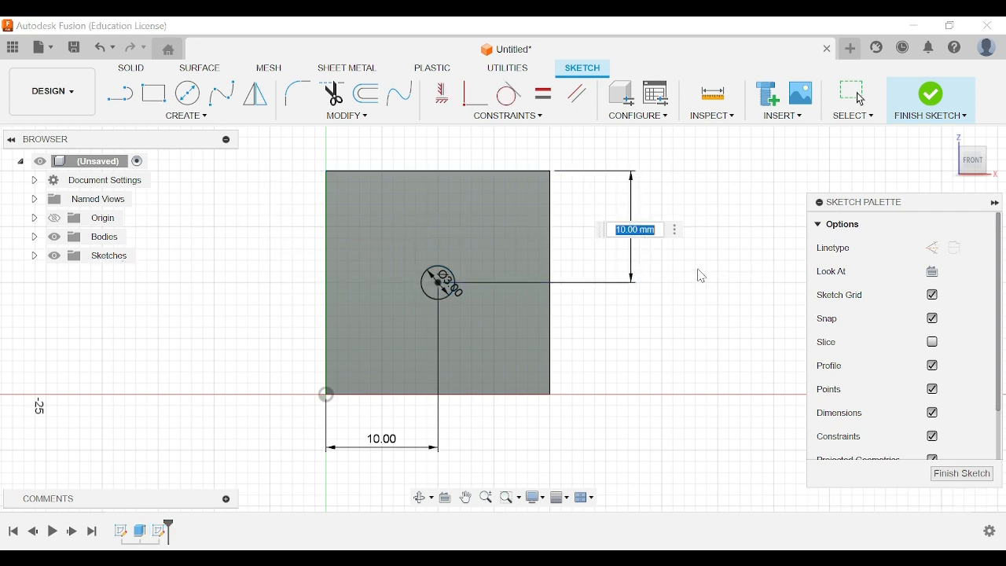
pyautogui.write('10')
pyautogui.press('Return')
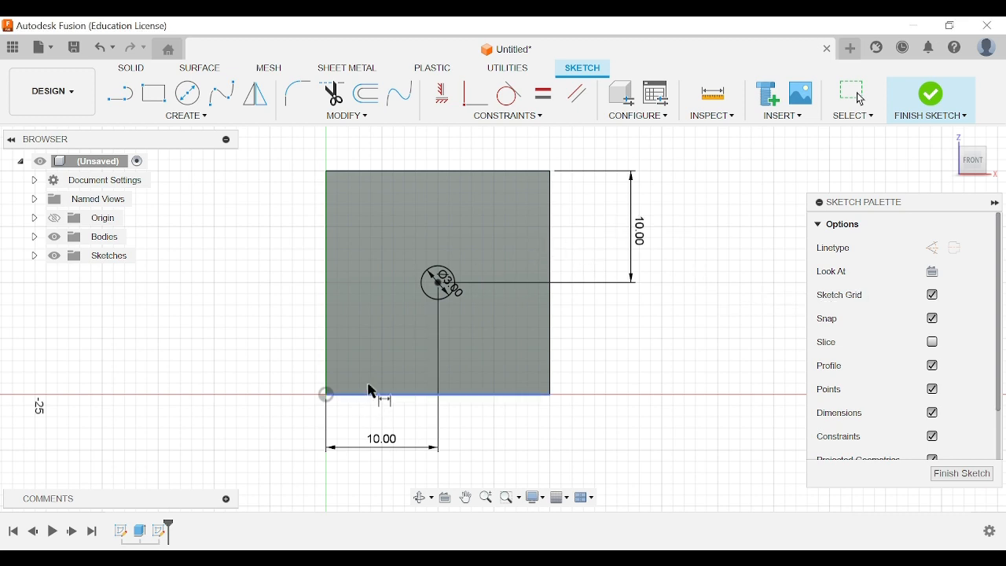
# Step: Move the vertical 10 mm dimension closer to the face and finish the circle sketch
pyautogui.click(454, 288)
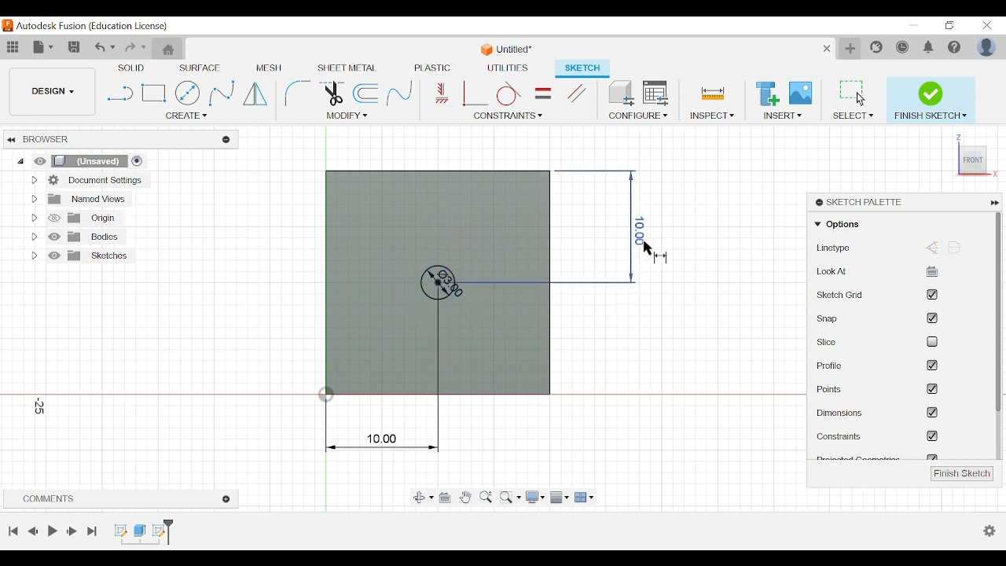
pyautogui.moveTo(641, 239); pyautogui.dragTo(608, 234)
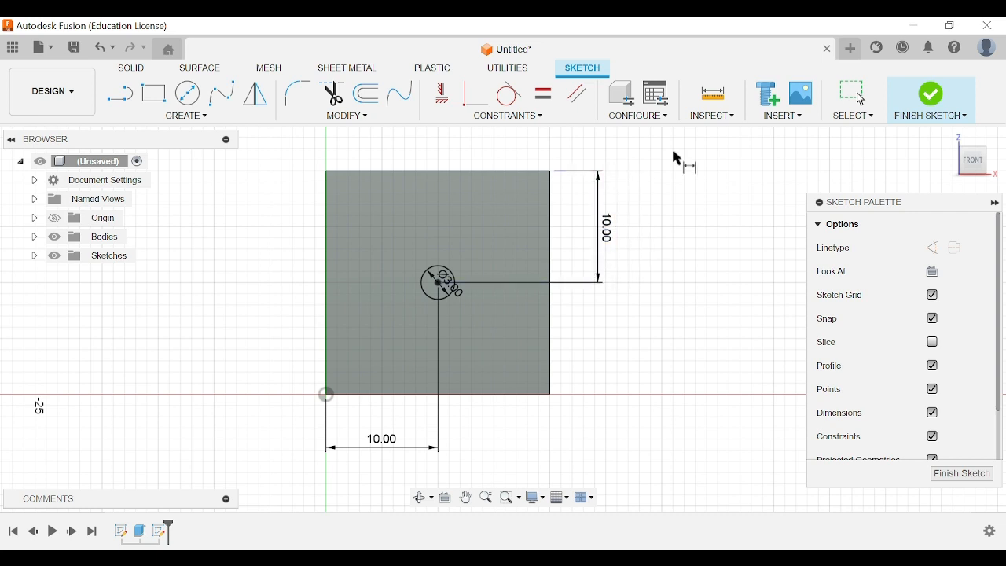
pyautogui.click(932, 95)
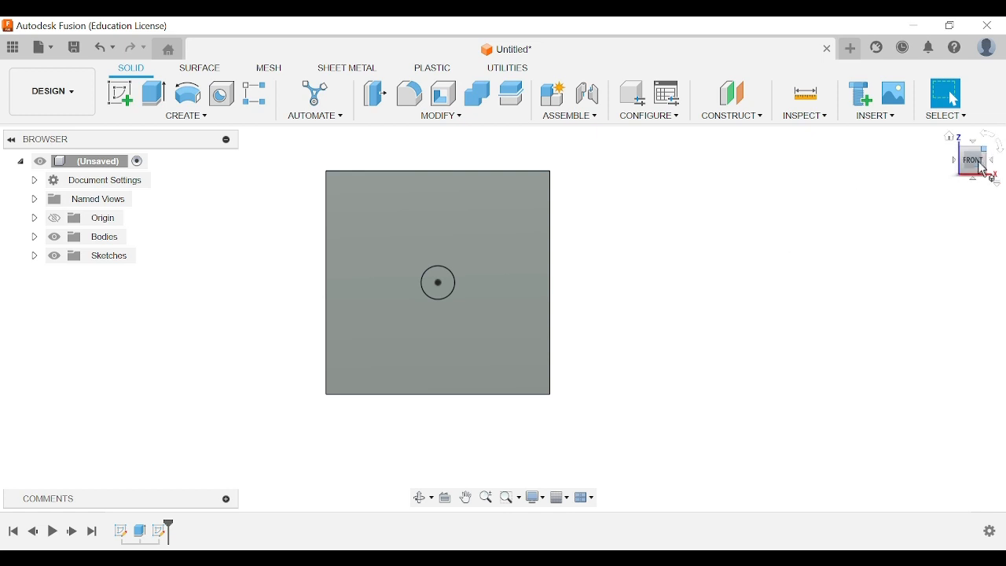
# Step: Extrude the 3 mm circle profile by -3 mm into the cube's front face with the Cut operation
pyautogui.moveTo(976, 168); pyautogui.dragTo(974, 124)
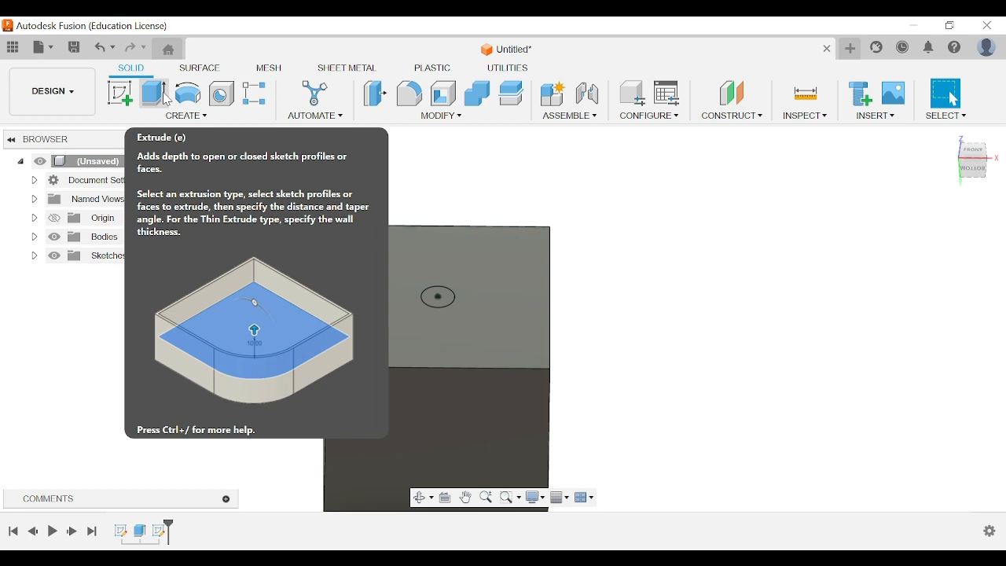
pyautogui.click(161, 98)
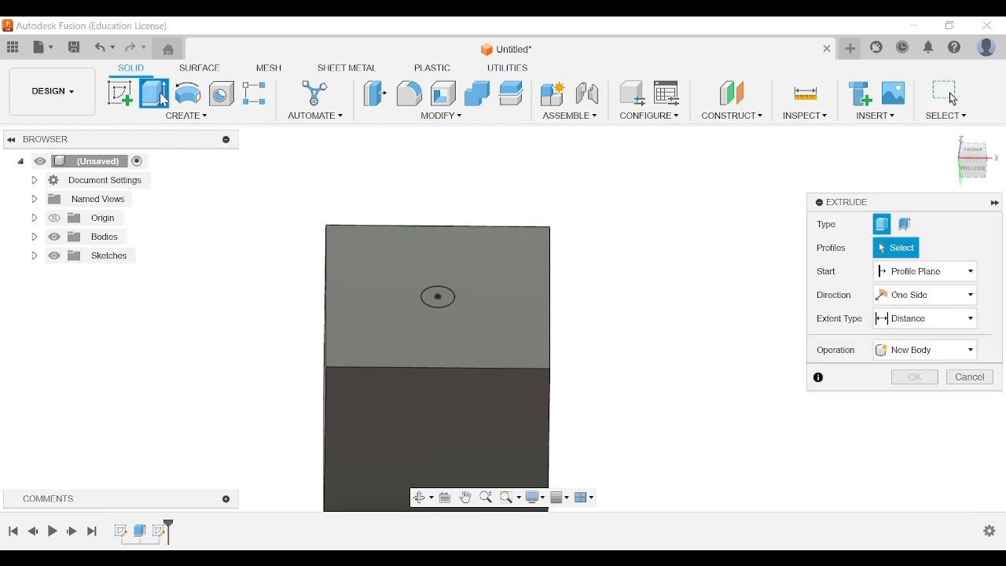
pyautogui.click(452, 307)
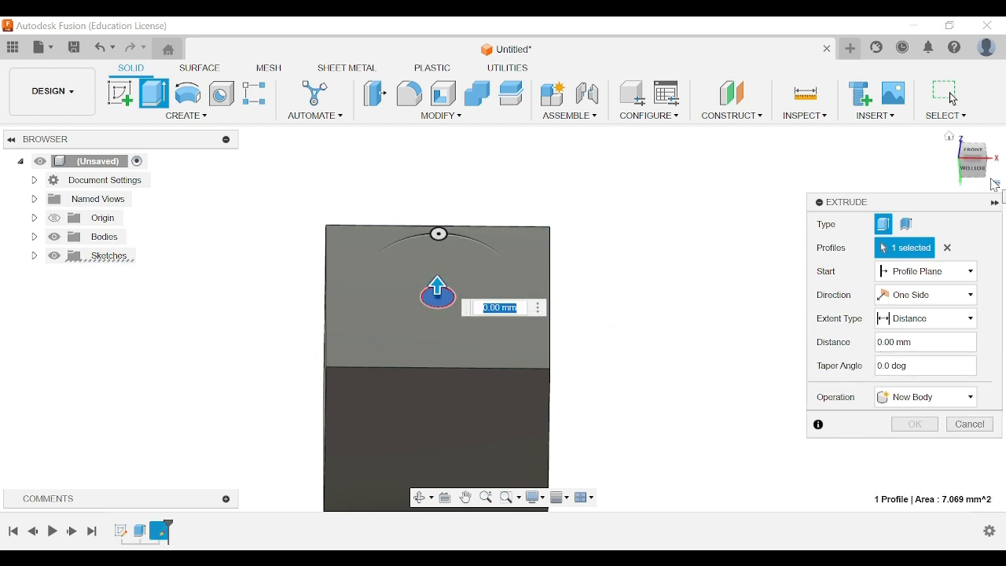
pyautogui.press('BackSpace')
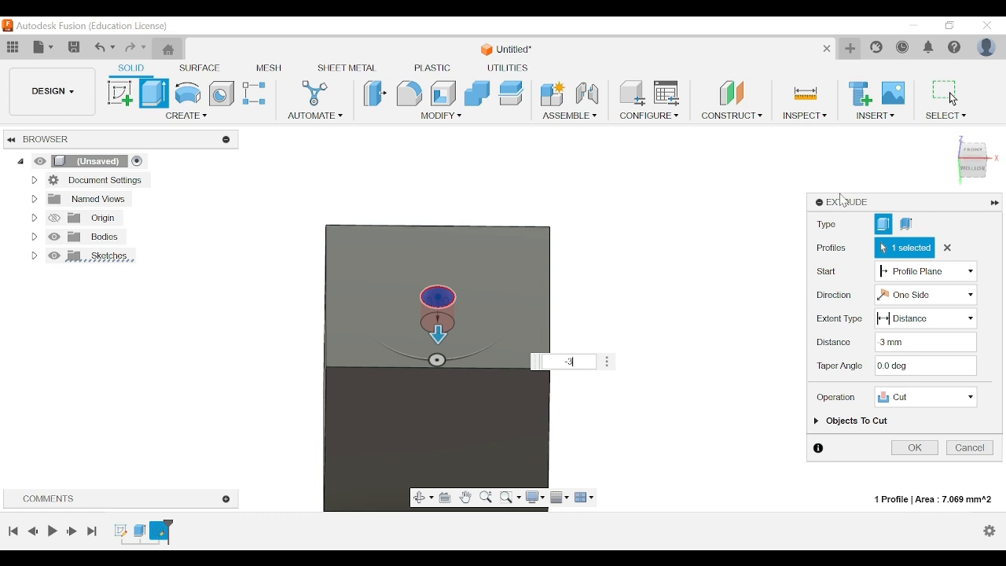
pyautogui.press('Return')
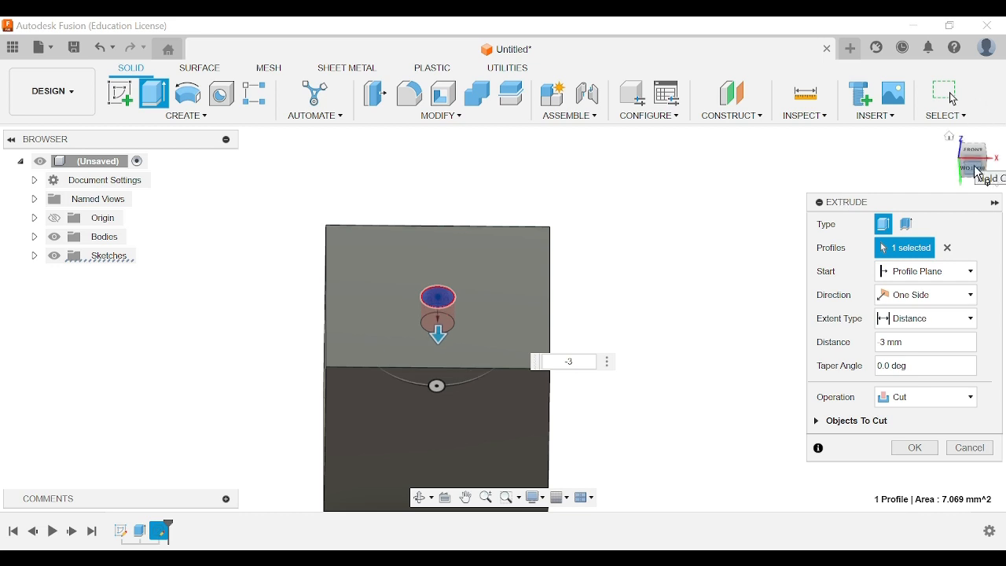
pyautogui.moveTo(976, 168)
pyautogui.mouseDown()
pyautogui.moveTo(987, 173)
pyautogui.moveTo(979, 182)
pyautogui.moveTo(977, 143)
pyautogui.mouseUp()
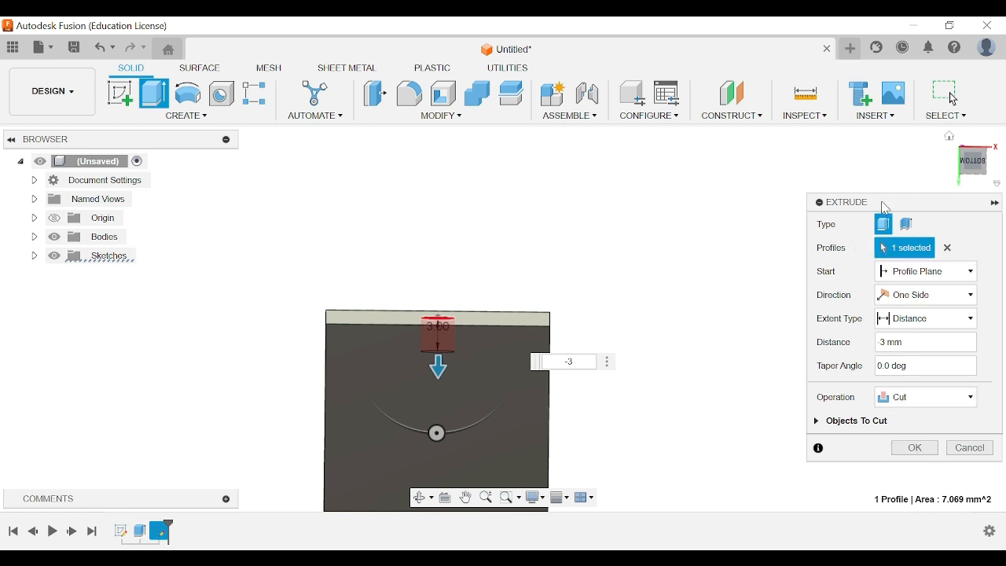
pyautogui.moveTo(884, 203); pyautogui.dragTo(831, 155)
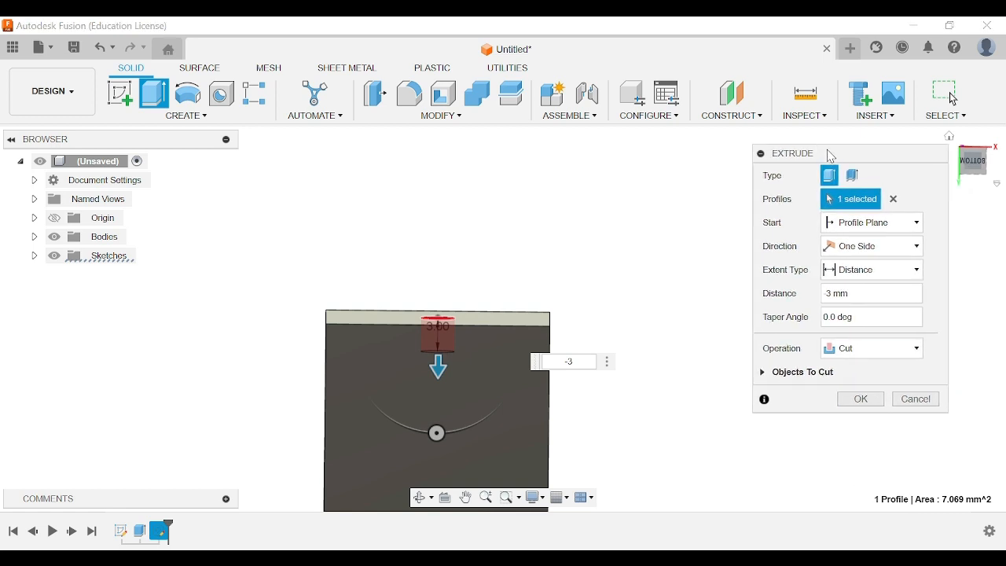
pyautogui.click(850, 350)
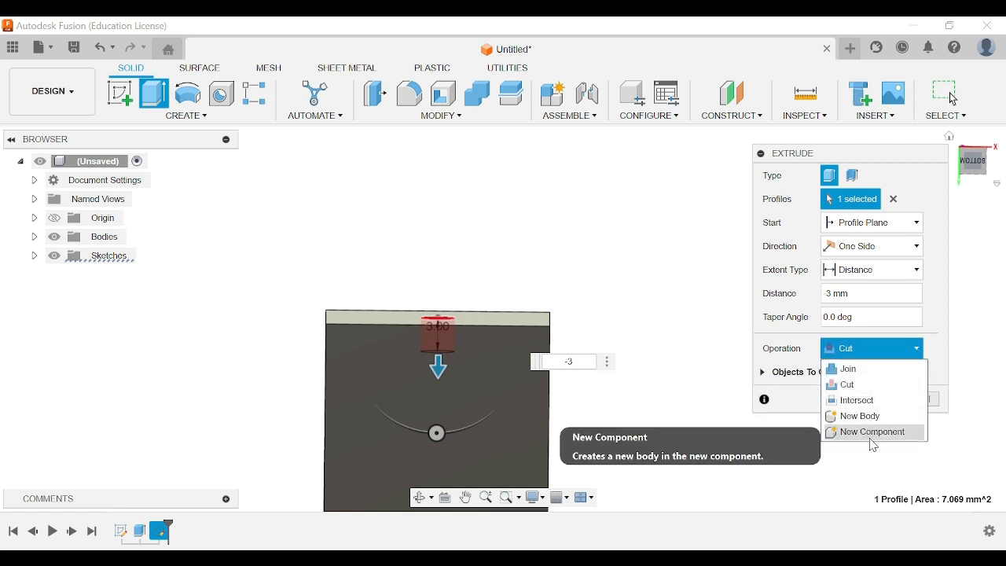
pyautogui.click(855, 386)
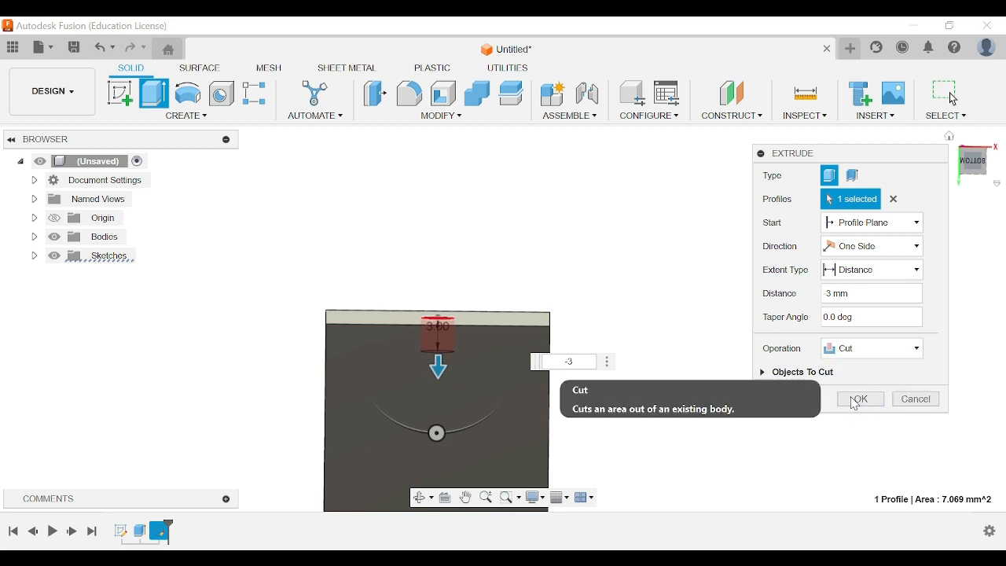
pyautogui.click(855, 400)
pyautogui.moveTo(981, 165)
pyautogui.mouseDown()
pyautogui.moveTo(975, 202)
pyautogui.moveTo(969, 154)
pyautogui.moveTo(974, 161)
pyautogui.moveTo(984, 144)
pyautogui.moveTo(979, 180)
pyautogui.moveTo(959, 171)
pyautogui.mouseUp()
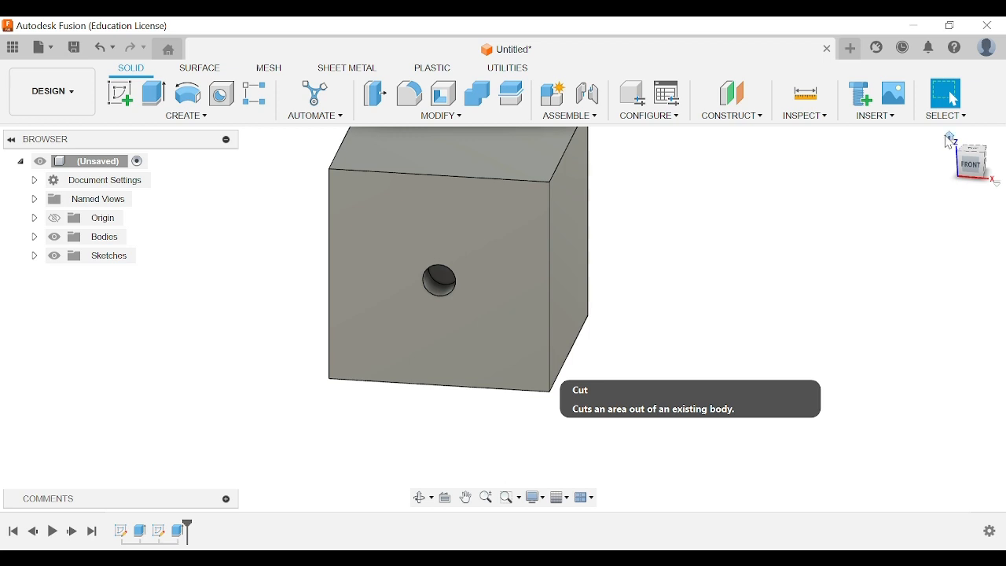
# Step: Examine the cube and its front hole from several sides, ending in the isometric home view
pyautogui.click(951, 142)
pyautogui.click(975, 179)
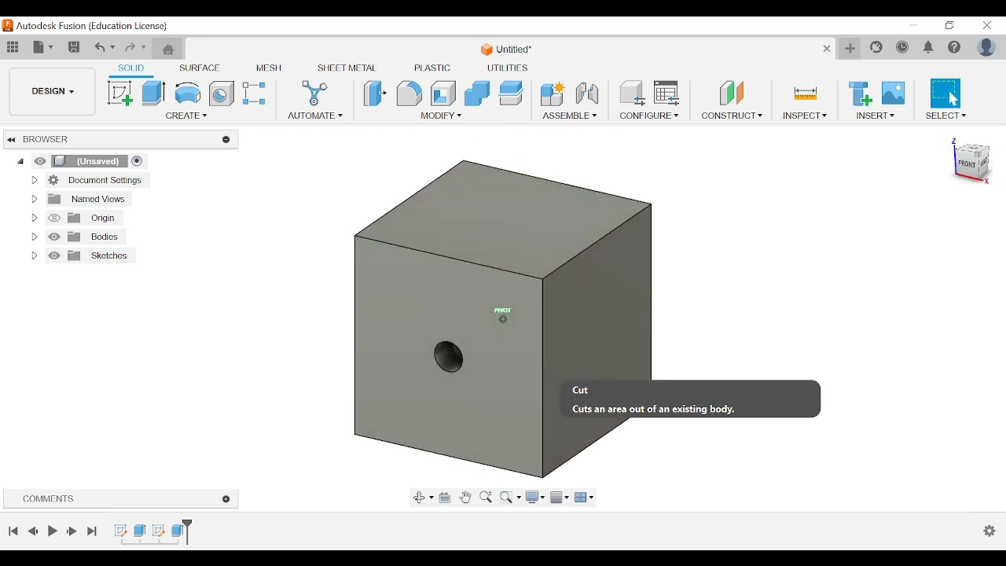
pyautogui.moveTo(977, 169)
pyautogui.mouseDown()
pyautogui.moveTo(955, 151)
pyautogui.moveTo(949, 168)
pyautogui.moveTo(995, 165)
pyautogui.mouseUp()
pyautogui.click(951, 139)
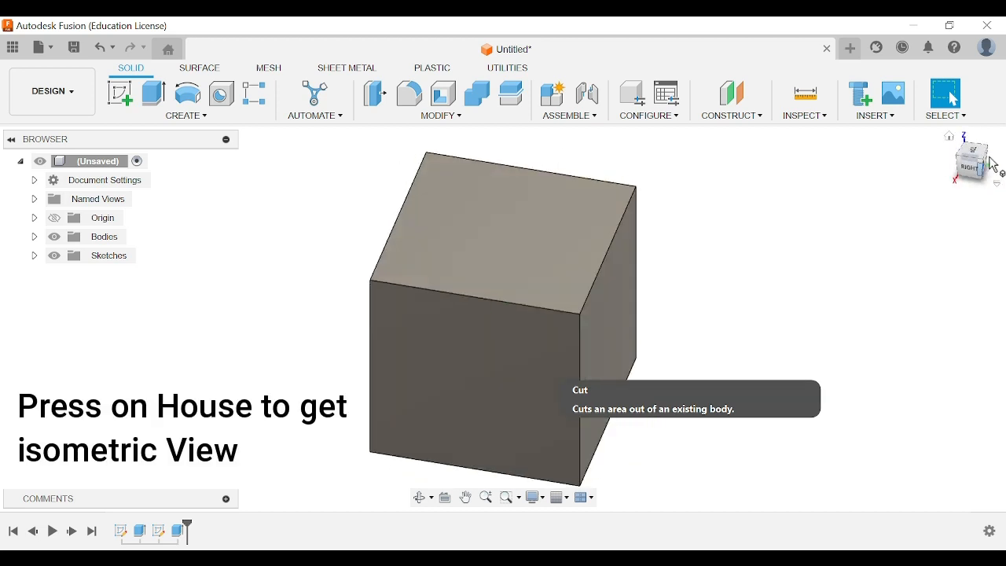
pyautogui.click(952, 140)
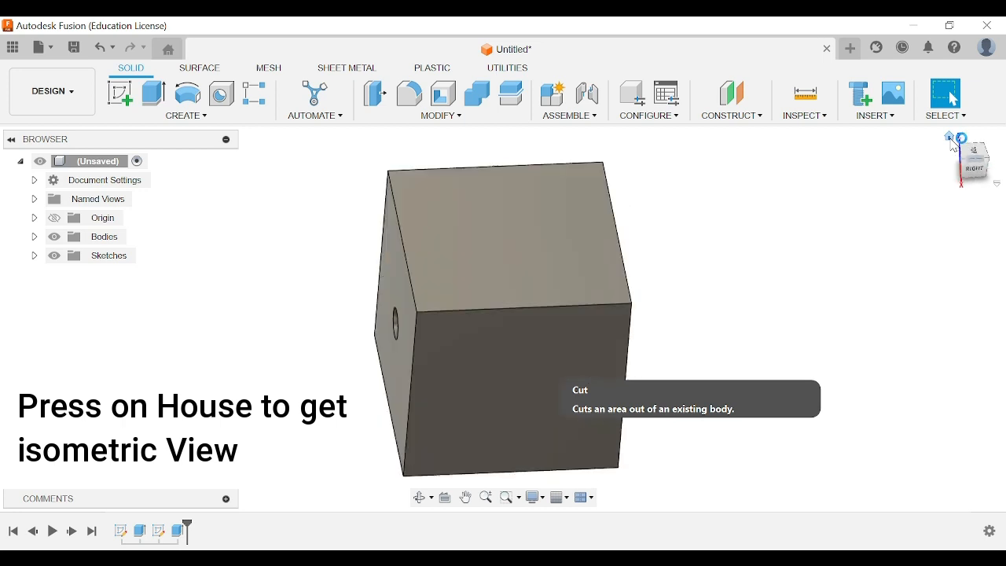
pyautogui.scroll(-1, 835, 293)
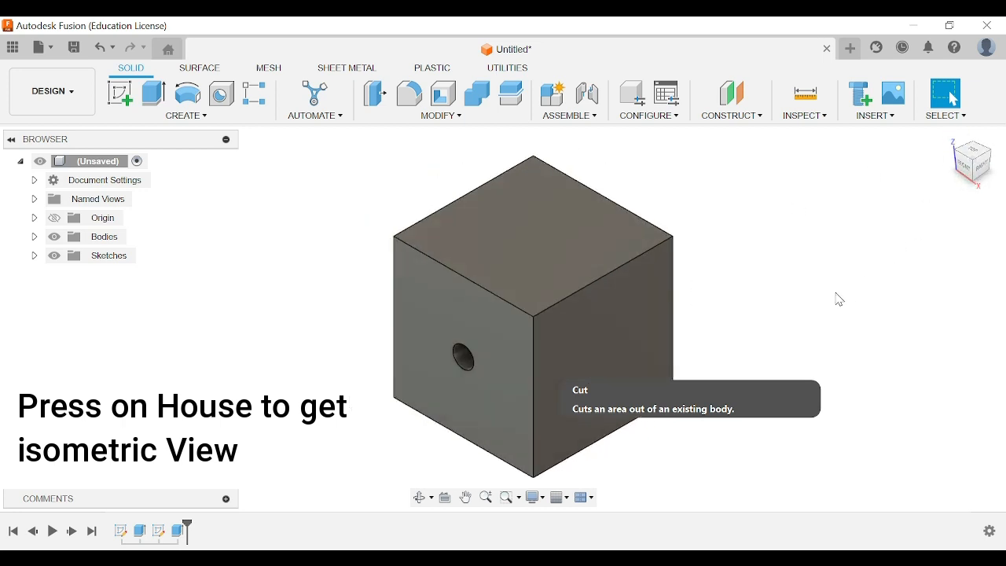
pyautogui.moveTo(835, 278); pyautogui.dragTo(808, 219, button='middle')
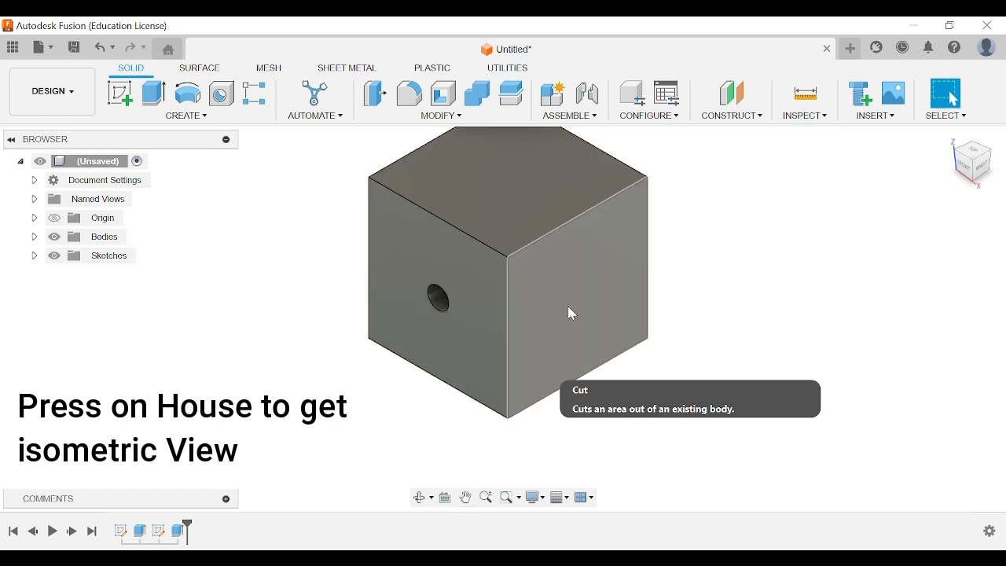
pyautogui.moveTo(729, 312); pyautogui.dragTo(739, 353, button='middle')
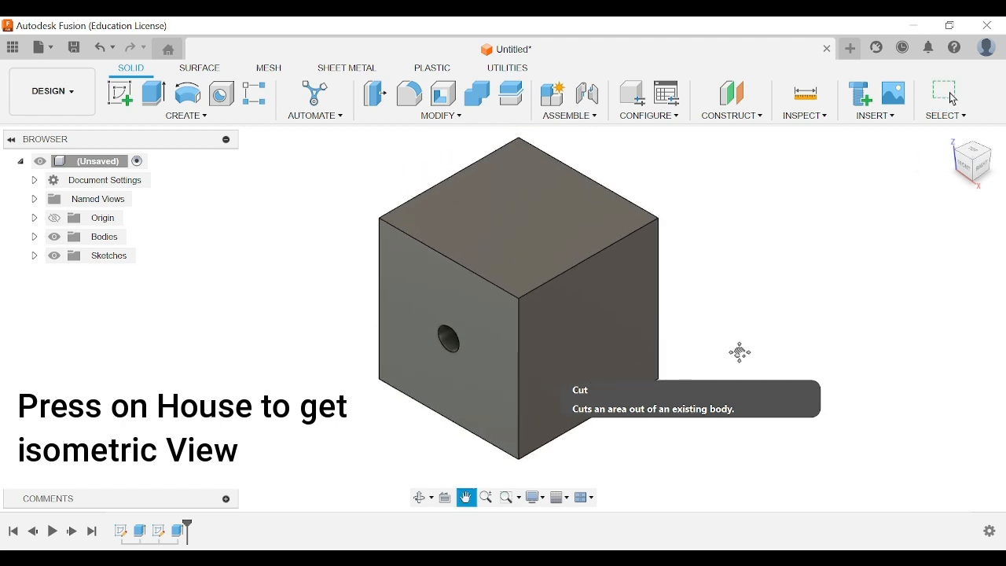
pyautogui.click(957, 139)
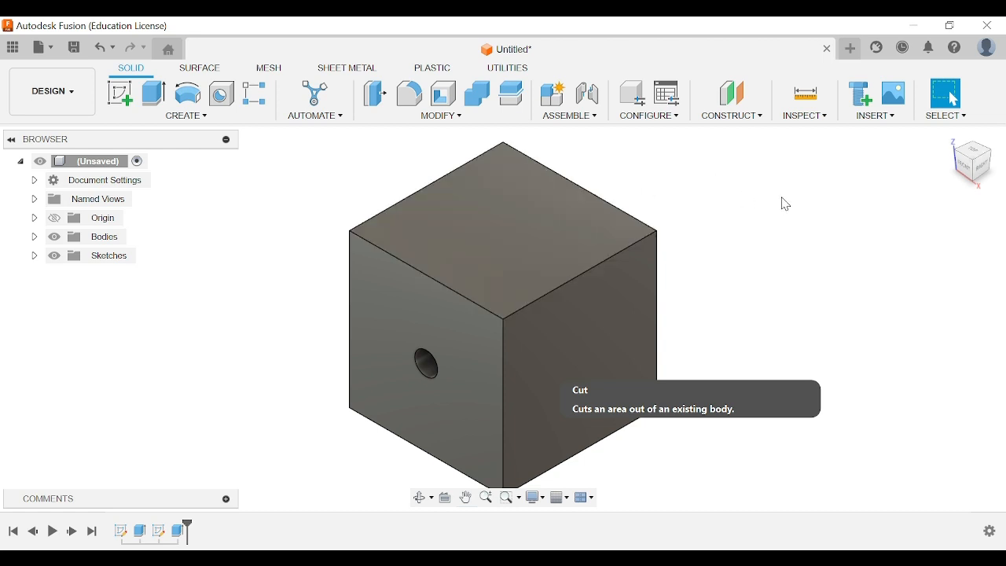
# Step: Create a new sketch on the cube's top face
pyautogui.click(120, 99)
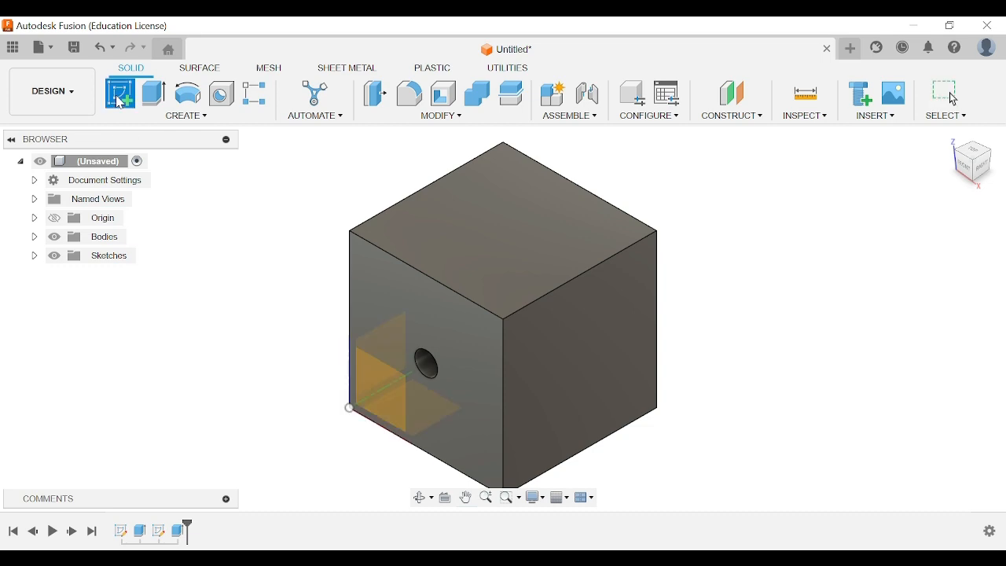
pyautogui.click(525, 242)
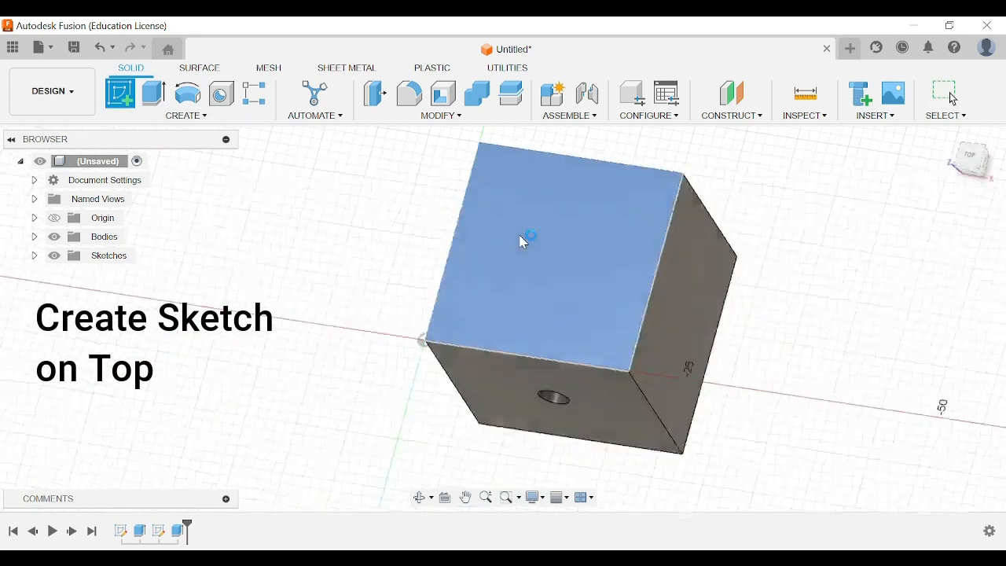
pyautogui.moveTo(714, 411); pyautogui.dragTo(606, 512, button='middle')
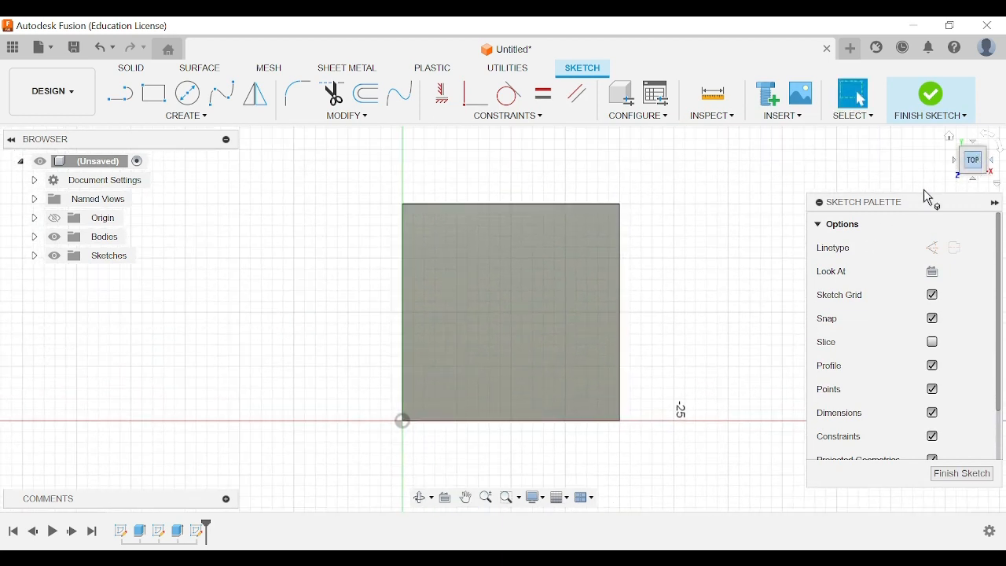
# Step: Draw a 3 mm diameter circle in the upper-left quarter of the cube's top face
pyautogui.click(153, 95)
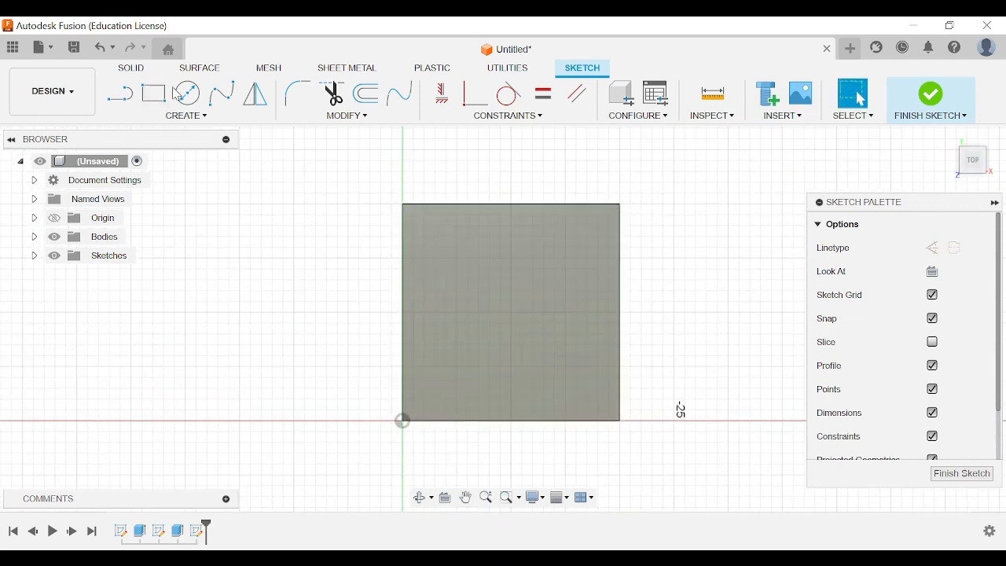
pyautogui.click(190, 96)
pyautogui.click(192, 97)
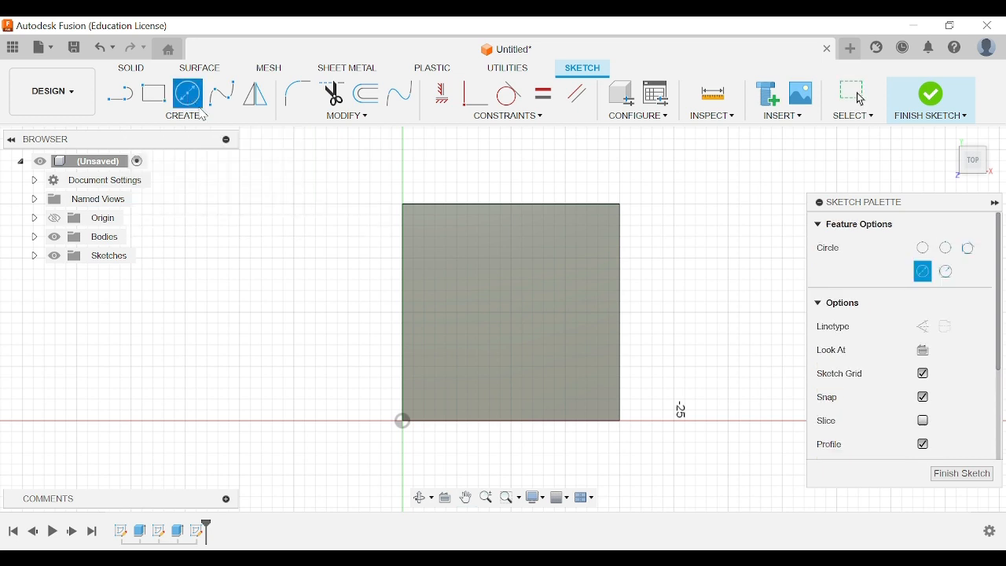
pyautogui.click(458, 259)
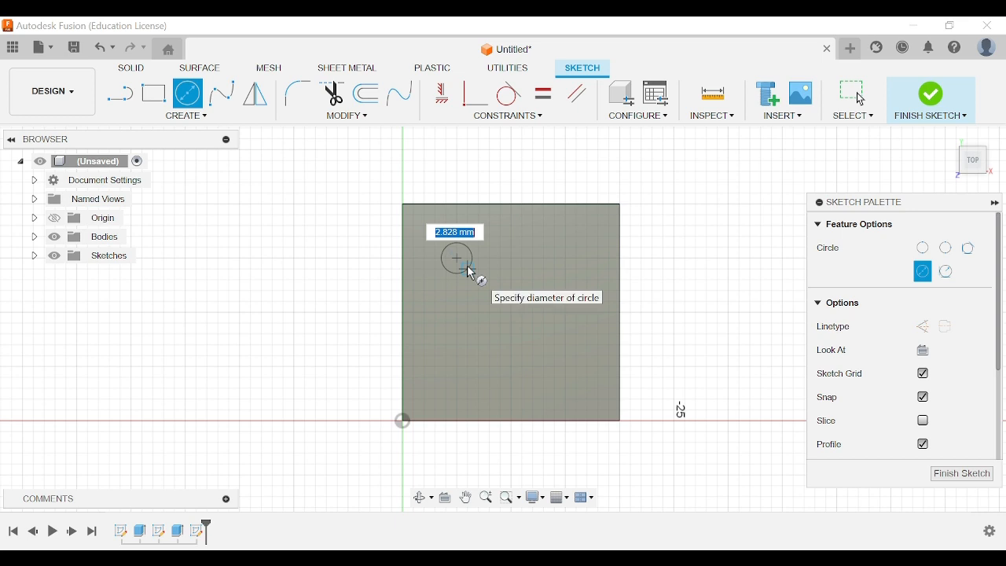
pyautogui.write('3')
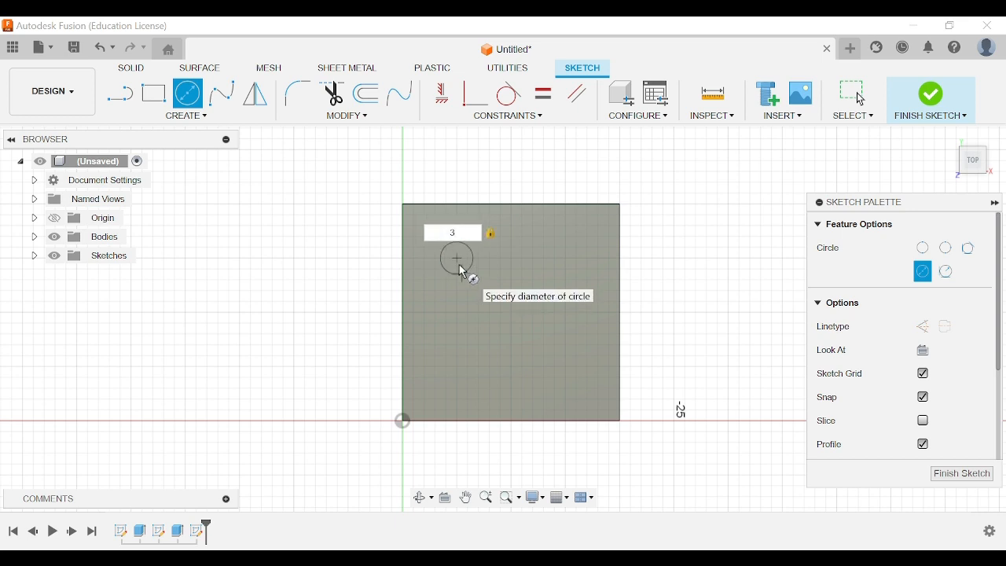
pyautogui.press('Return')
pyautogui.press('Escape')
# Step: Draw a 3 mm diameter circle in the upper-right quarter of the top face, level with the first circle
pyautogui.click(188, 94)
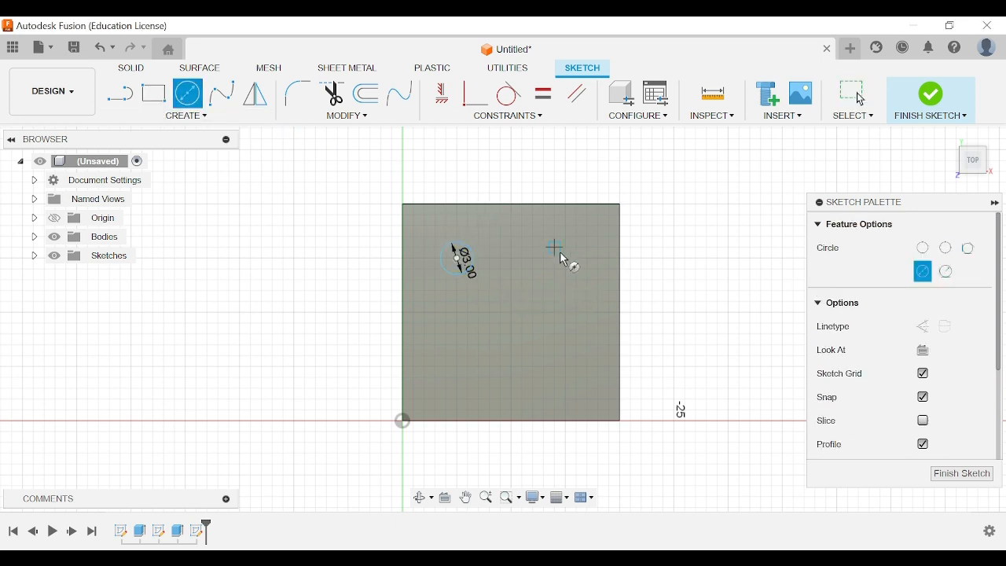
pyautogui.click(566, 258)
pyautogui.write('3')
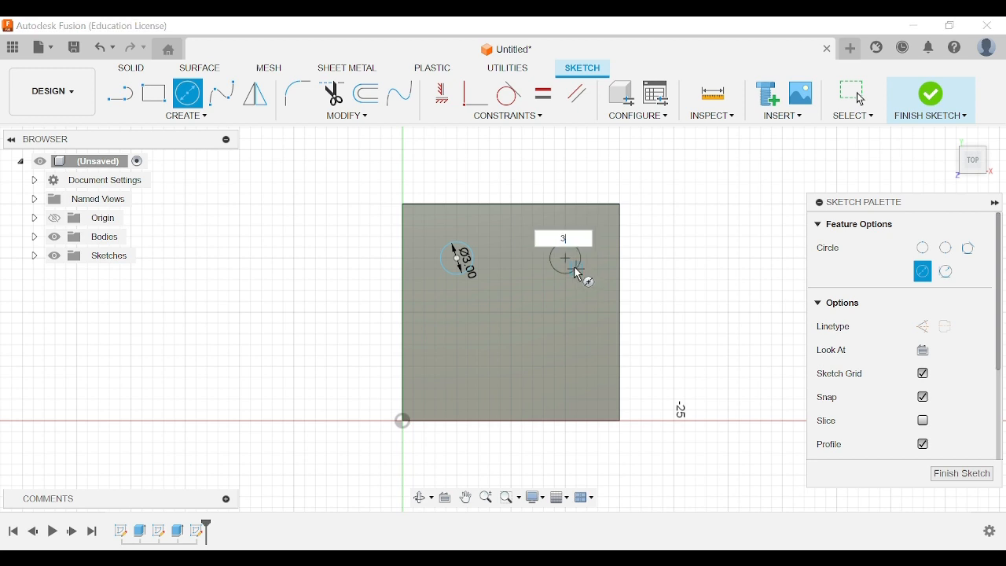
pyautogui.press('Return')
pyautogui.press('Escape')
# Step: Draw a 3 mm diameter circle in the lower-left quarter of the top face, directly below the upper-left circle
pyautogui.click(188, 94)
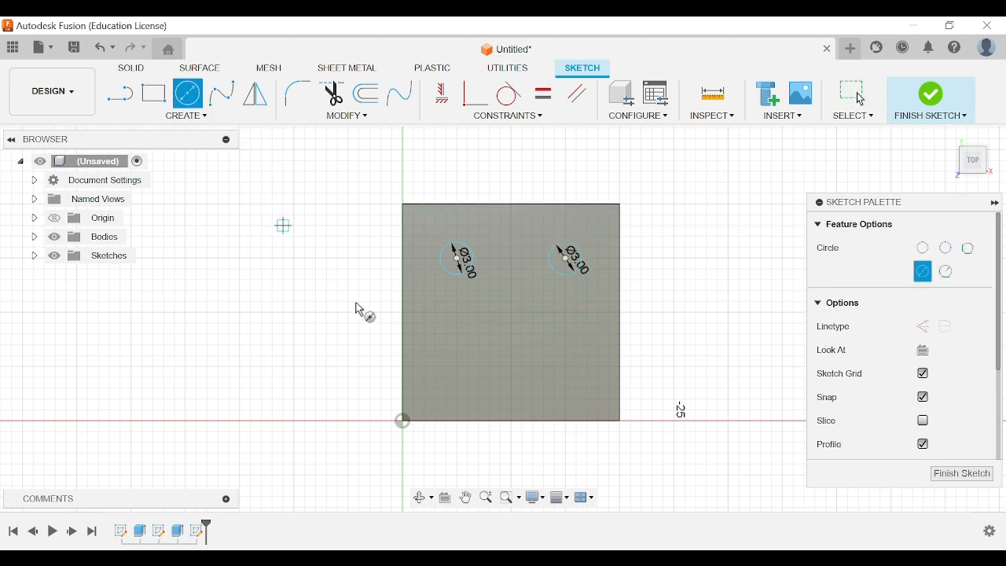
pyautogui.click(456, 366)
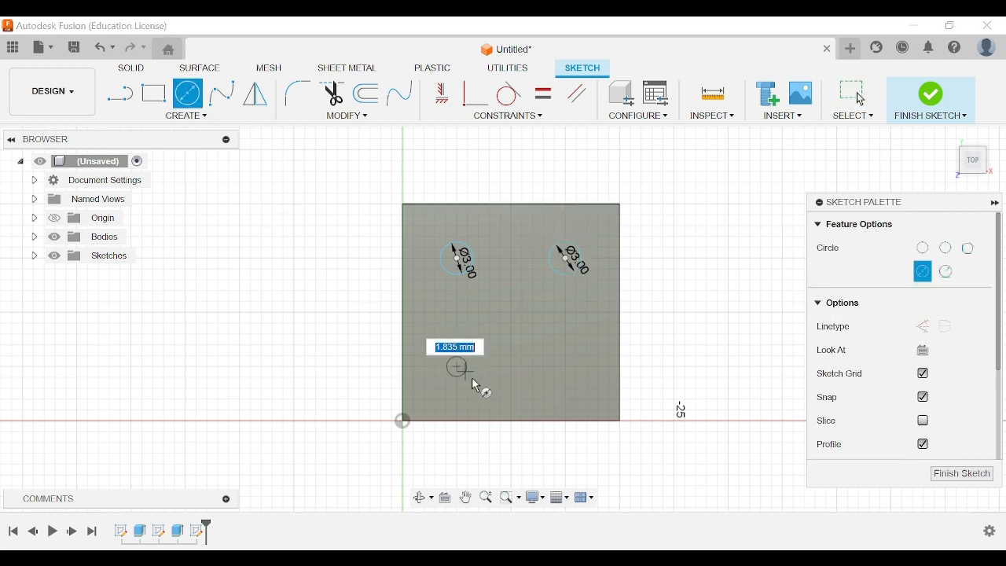
pyautogui.write('3')
pyautogui.press('Return')
pyautogui.press('Escape')
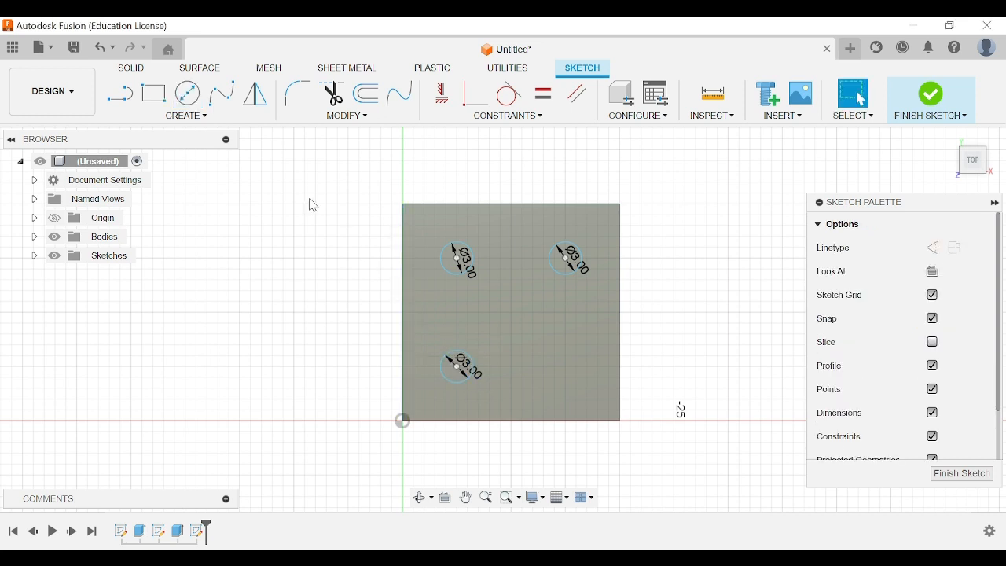
# Step: Draw a 3 mm diameter circle in the lower-right quarter of the top face, completing the square arrangement of four circles
pyautogui.click(188, 94)
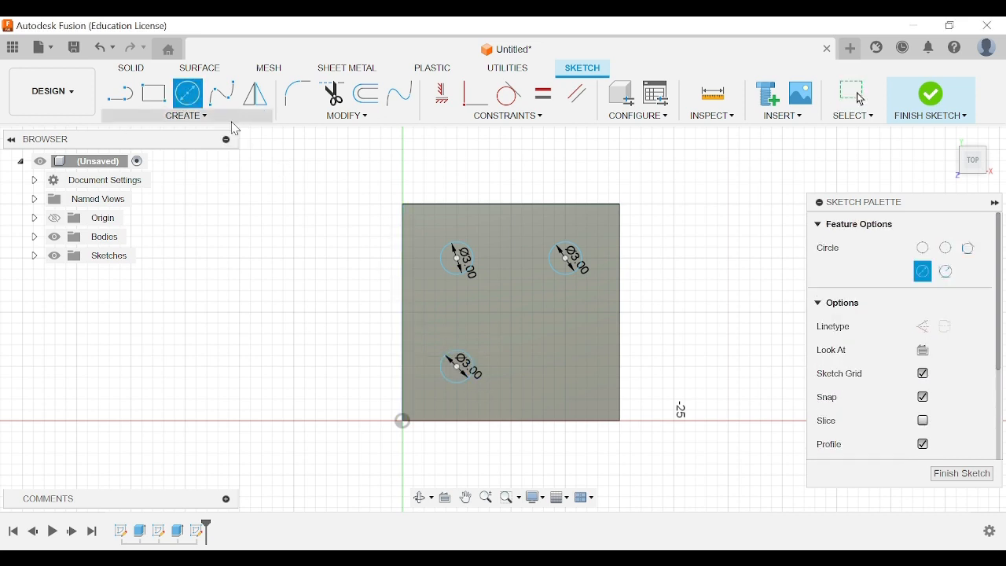
pyautogui.click(565, 366)
pyautogui.write('3')
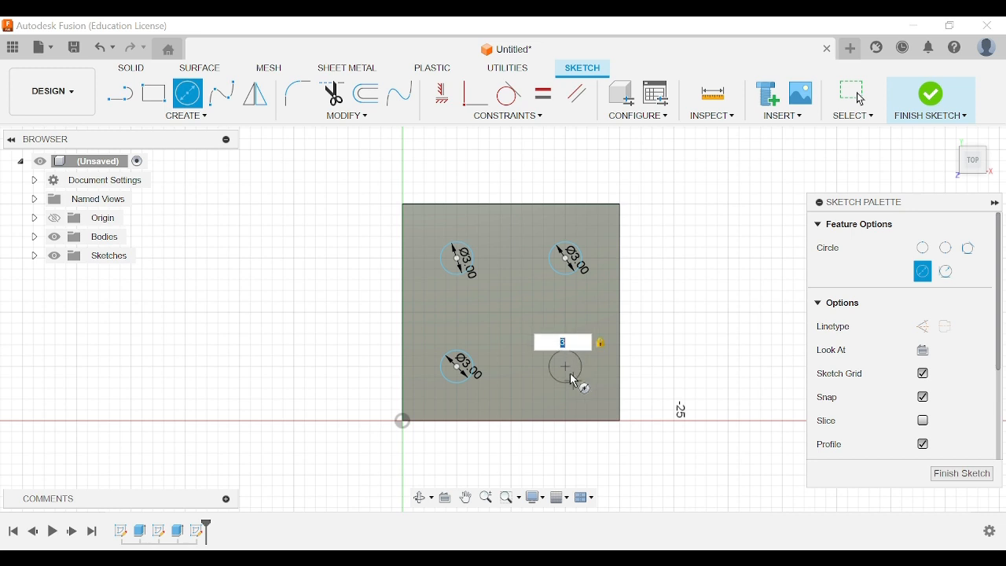
pyautogui.press('Return')
pyautogui.press('Escape')
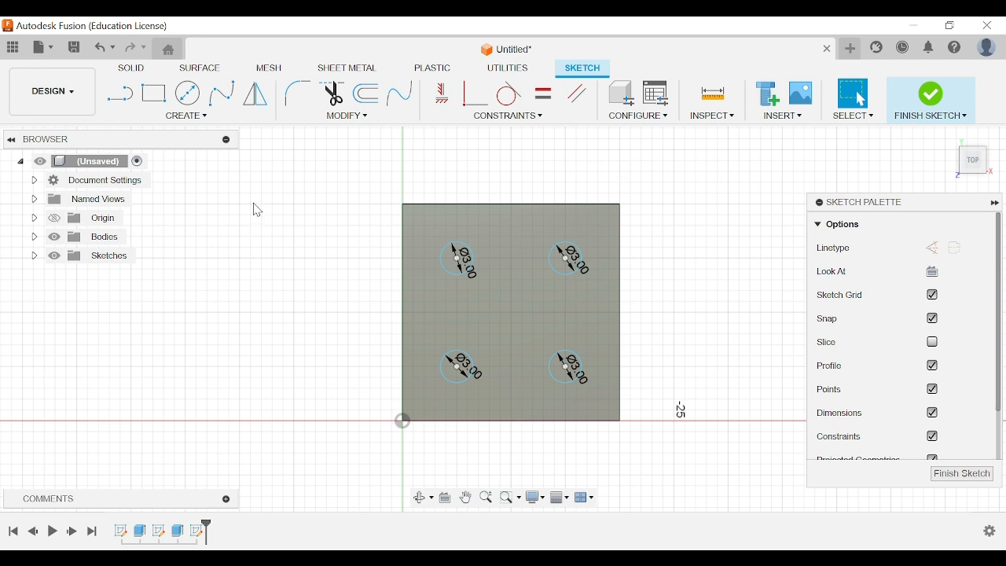
# Step: Dimension the upper-left circle's center 5 mm horizontally from the left edge of the top face
pyautogui.click(198, 117)
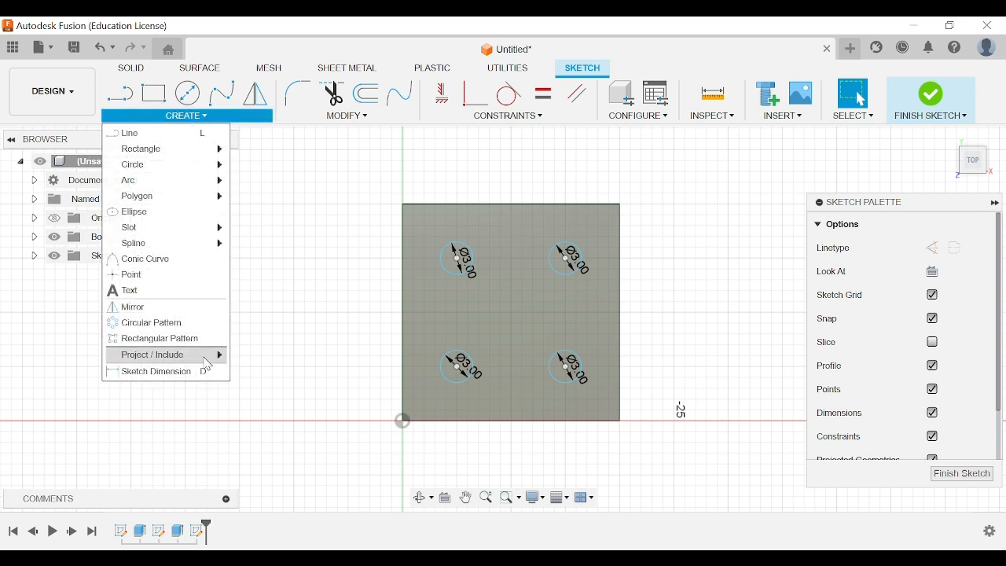
pyautogui.click(208, 119)
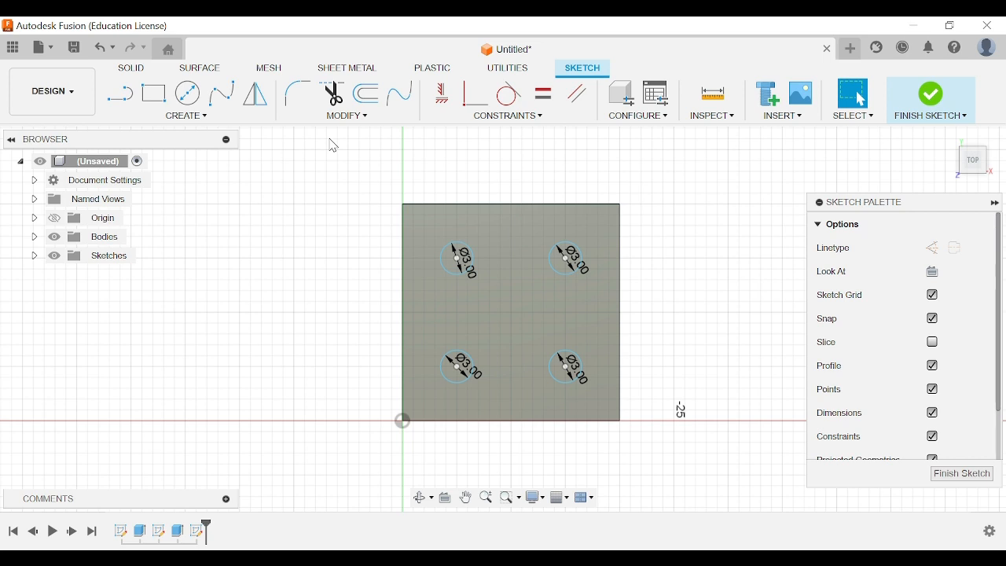
pyautogui.press('d')
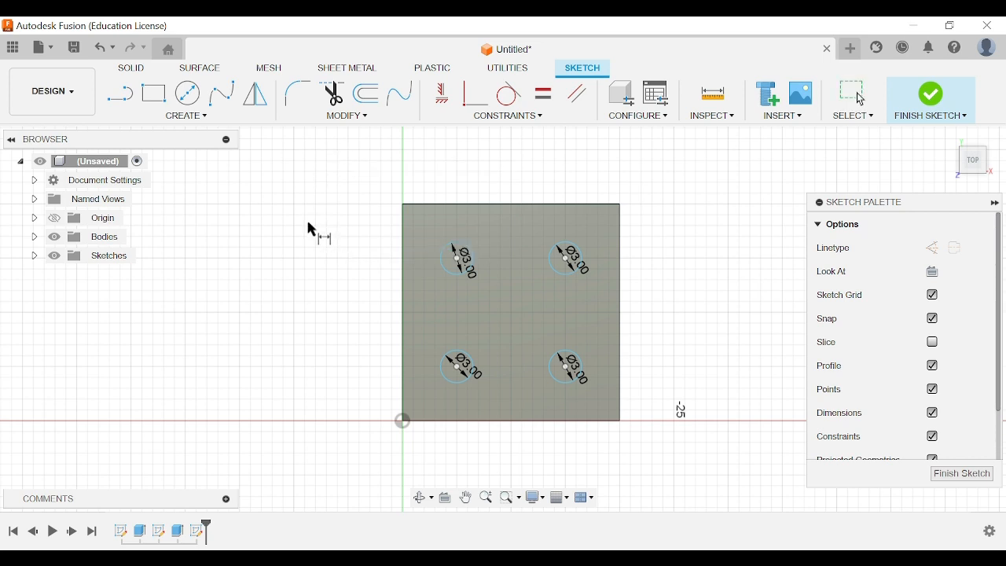
pyautogui.click(457, 259)
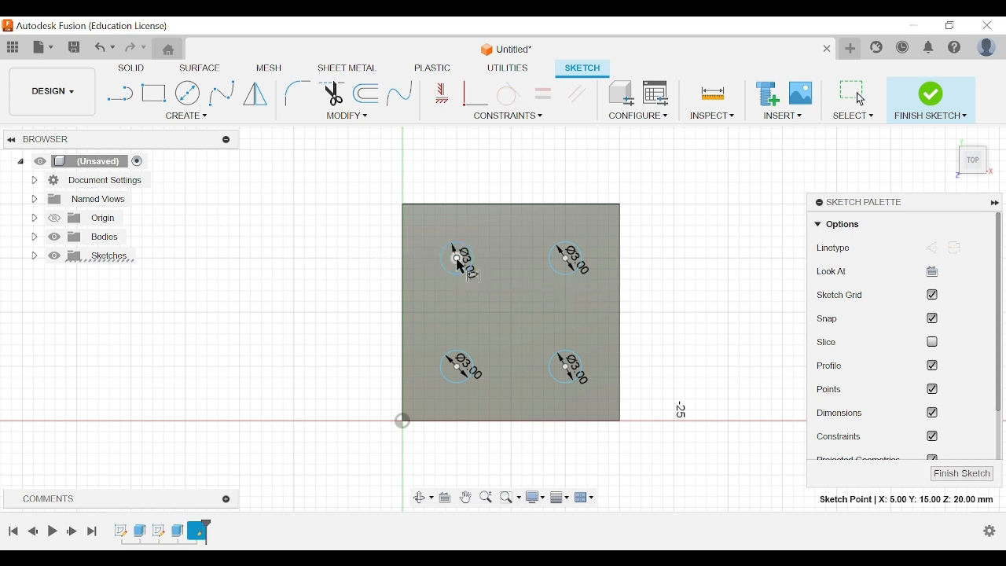
pyautogui.click(406, 279)
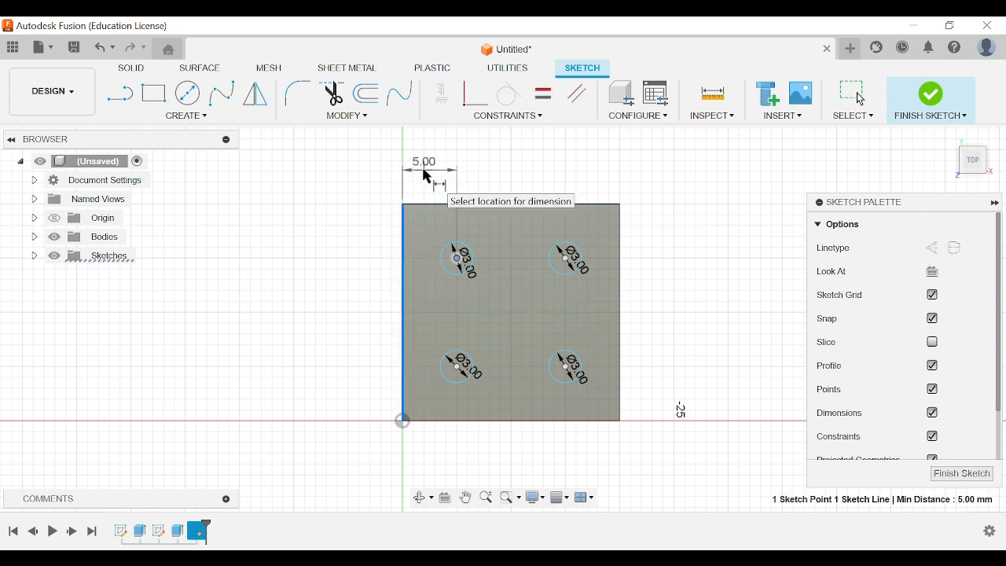
pyautogui.click(427, 175)
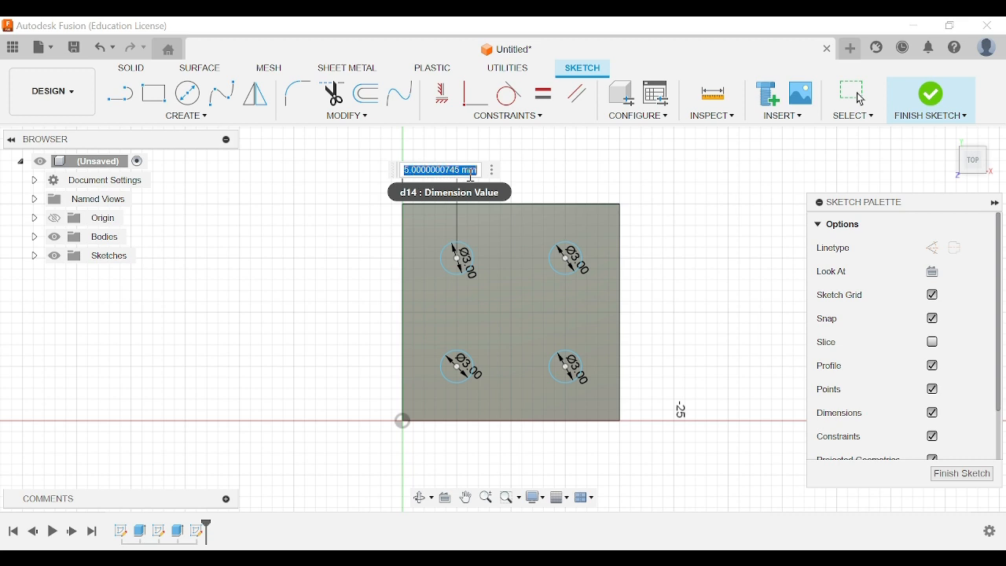
pyautogui.write('5')
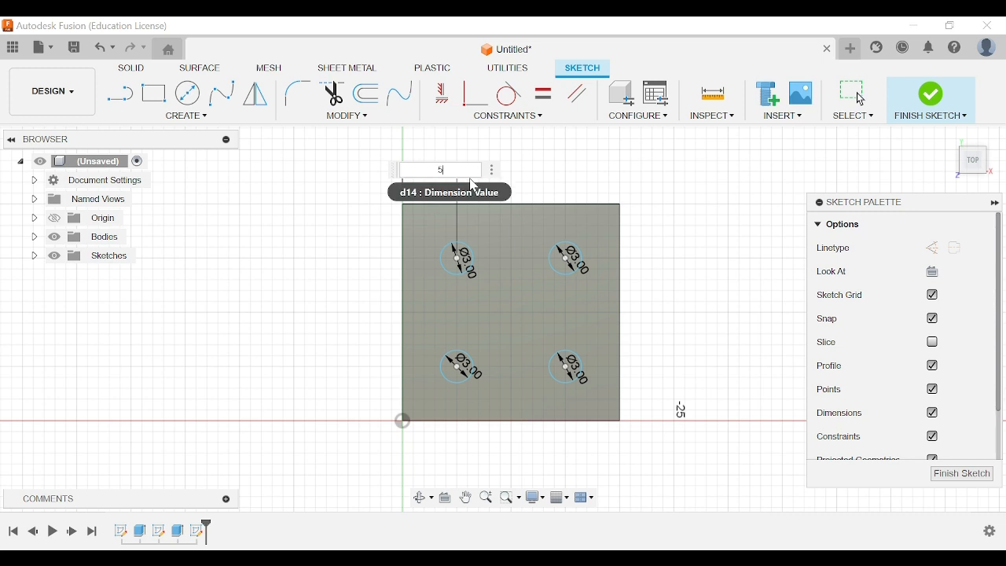
pyautogui.press('Return')
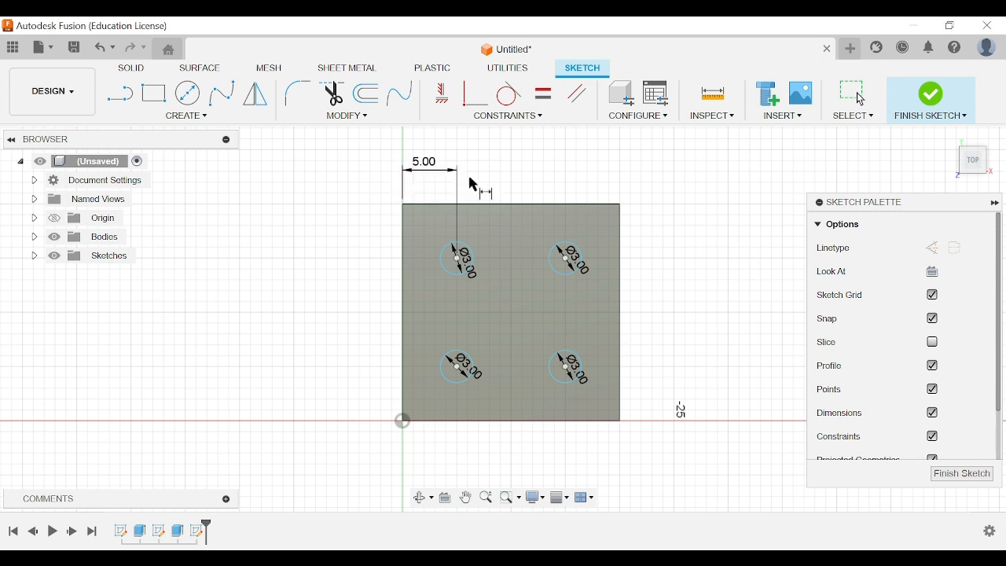
# Step: Dimension the upper-left circle's center 5 mm vertically from the upper edge of the top face
pyautogui.click(457, 258)
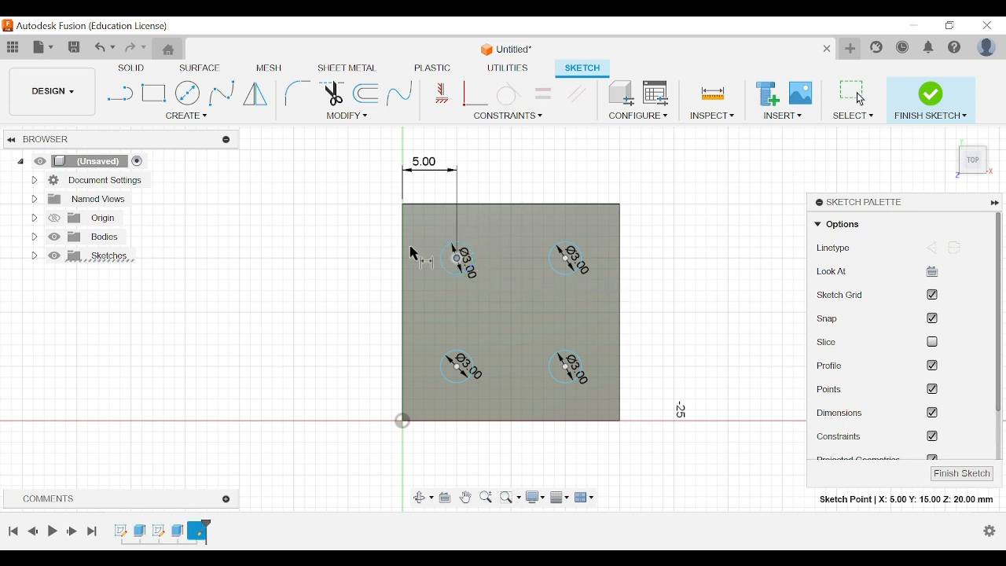
pyautogui.click(485, 205)
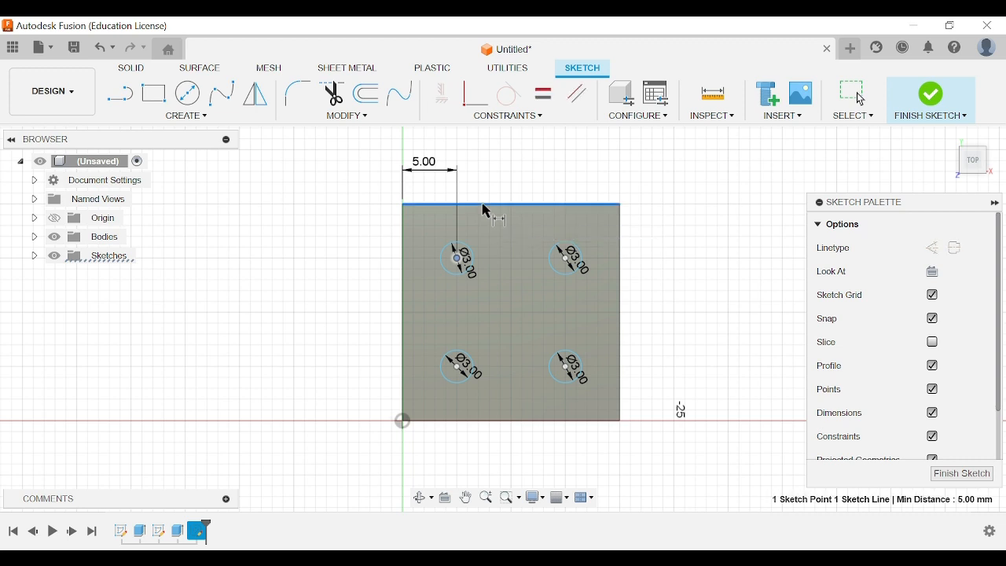
pyautogui.click(370, 245)
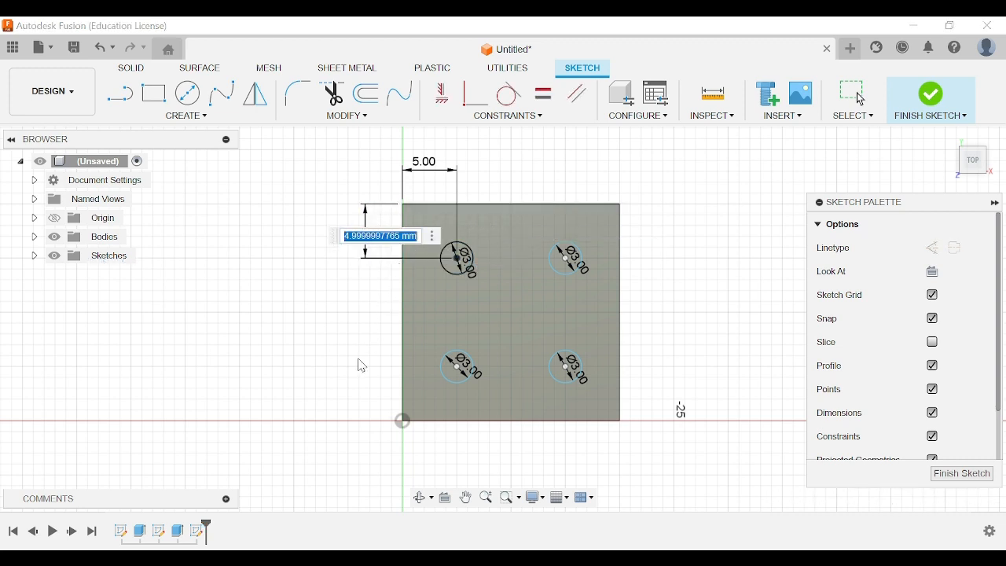
pyautogui.press('Return')
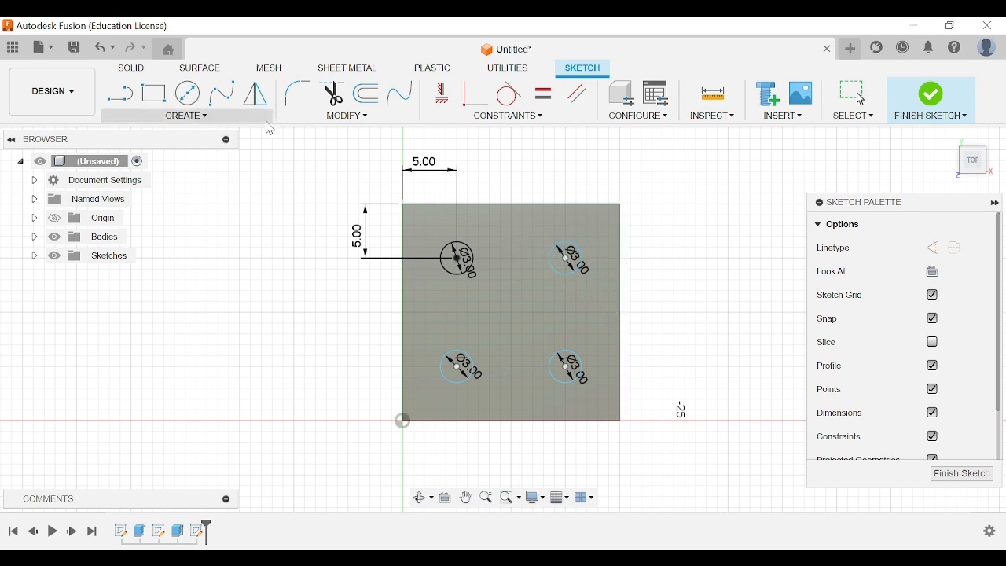
# Step: Dimension the upper-right circle's center 5 mm from the upper edge and 5 mm from the right edge of the top face
pyautogui.click(566, 258)
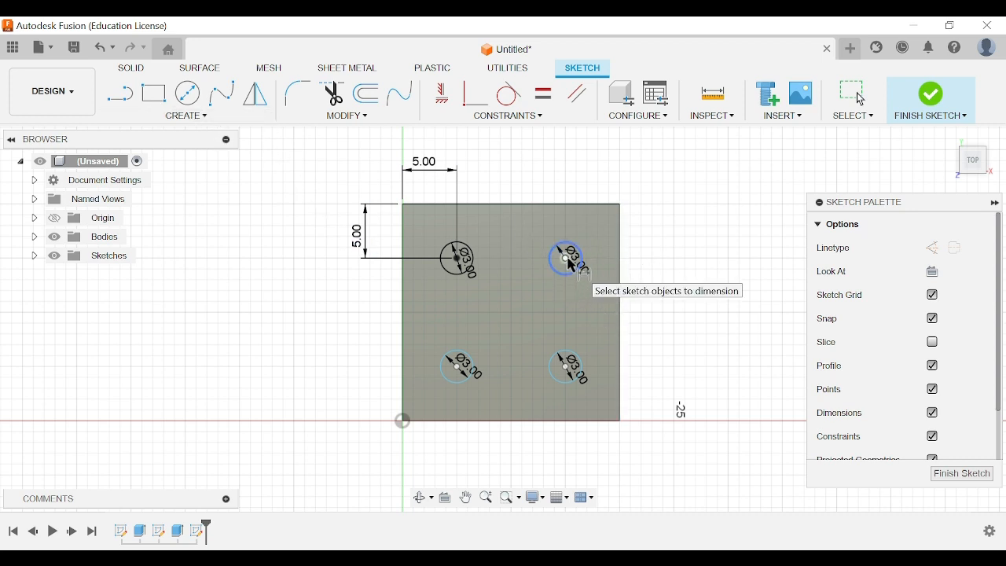
pyautogui.click(567, 205)
pyautogui.click(718, 234)
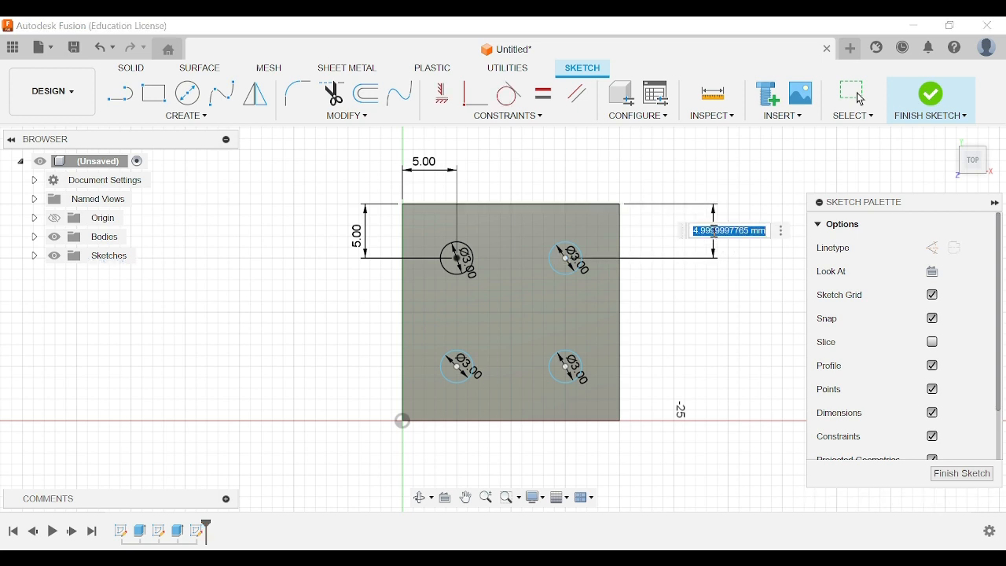
pyautogui.press('Return')
pyautogui.click(566, 257)
pyautogui.click(620, 283)
pyautogui.click(590, 166)
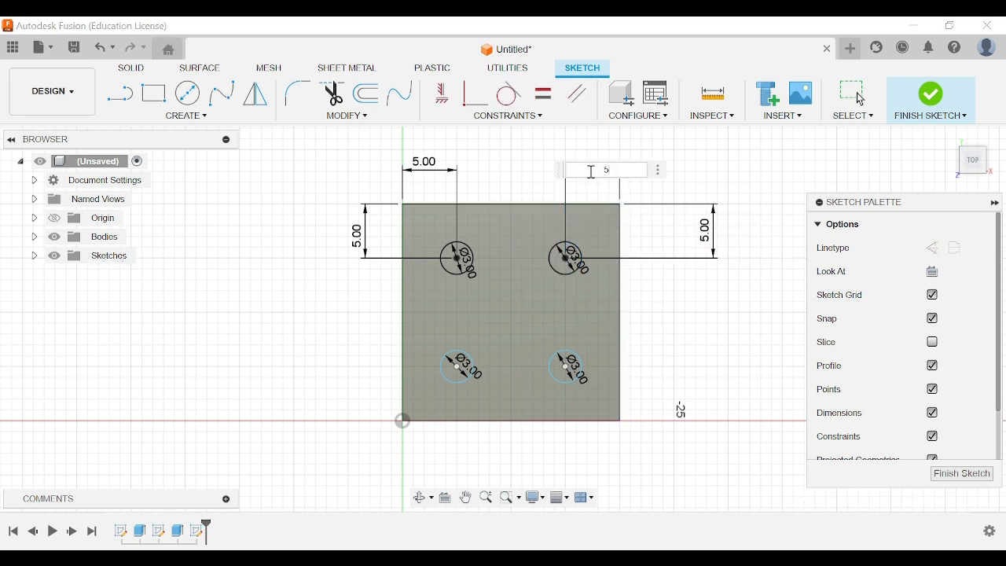
pyautogui.press('Return')
# Step: Dimension the lower-left circle's center 5 mm from the left edge and 5 mm from the lower edge of the top face
pyautogui.click(457, 366)
pyautogui.click(403, 376)
pyautogui.click(437, 460)
pyautogui.press('Return')
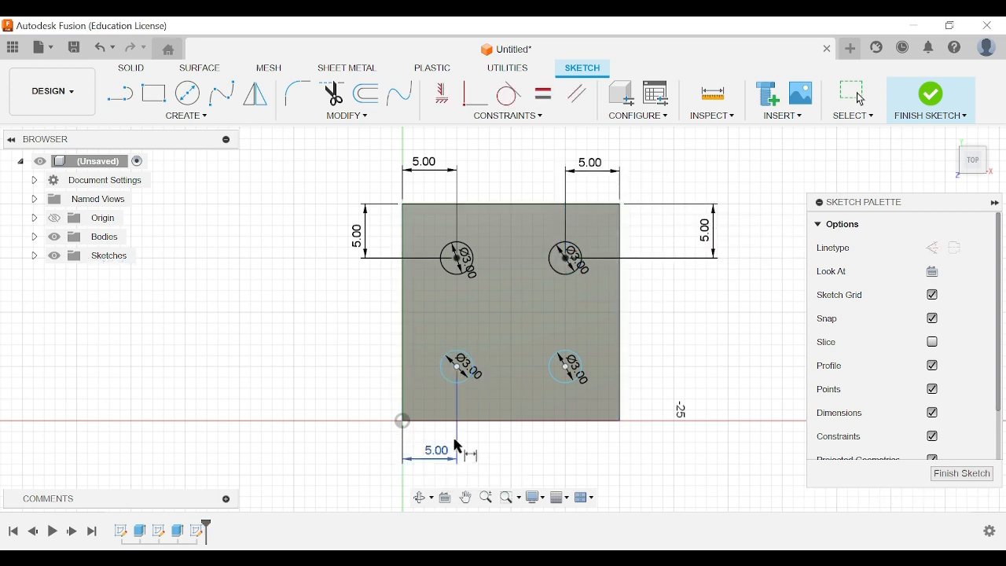
pyautogui.click(458, 366)
pyautogui.click(444, 421)
pyautogui.click(346, 383)
pyautogui.write('5')
pyautogui.press('Return')
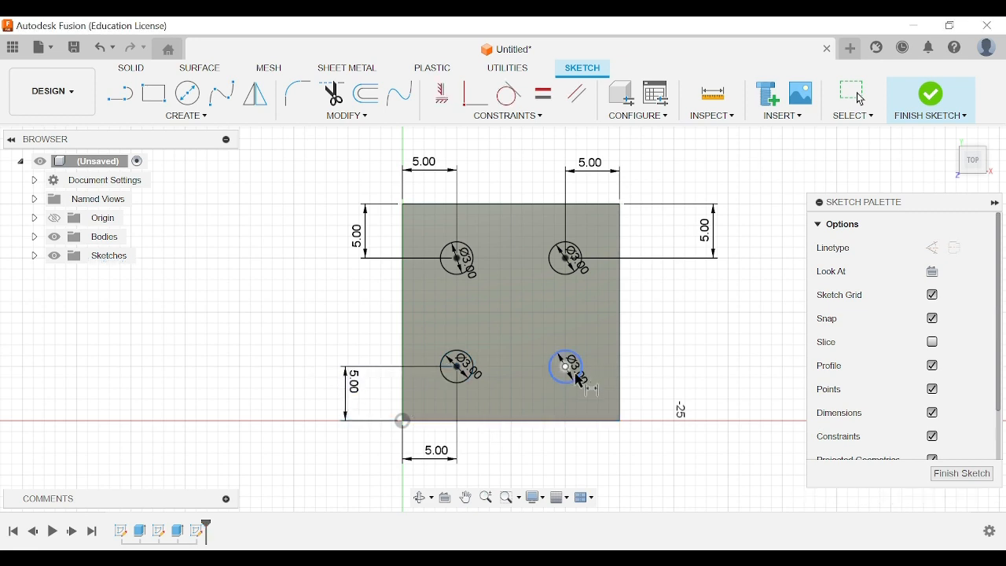
# Step: Dimension the lower-right circle's center 5 mm from the right and lower edges of the top face, and finish the sketch
pyautogui.click(566, 366)
pyautogui.click(621, 376)
pyautogui.click(597, 460)
pyautogui.write('5')
pyautogui.press('Return')
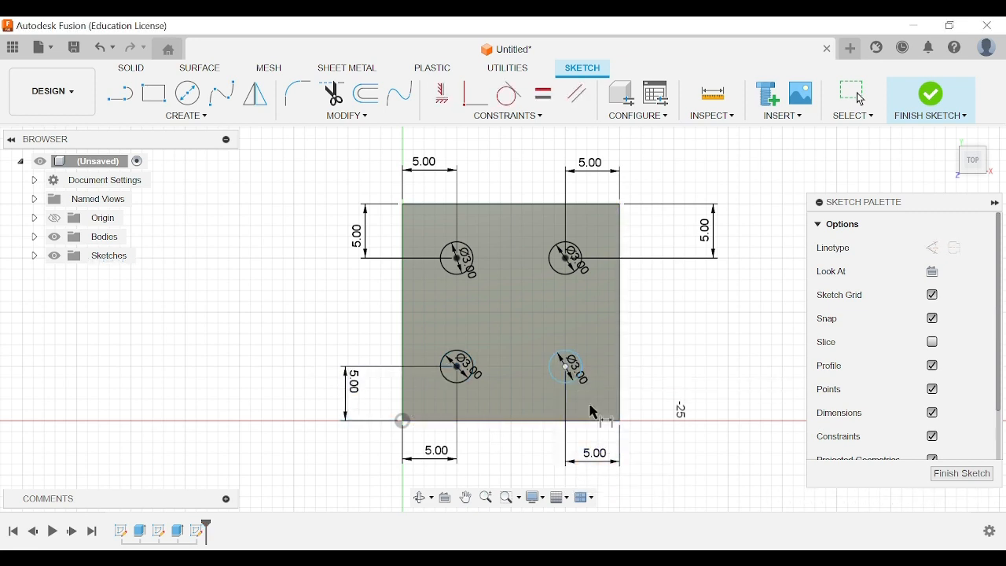
pyautogui.click(566, 367)
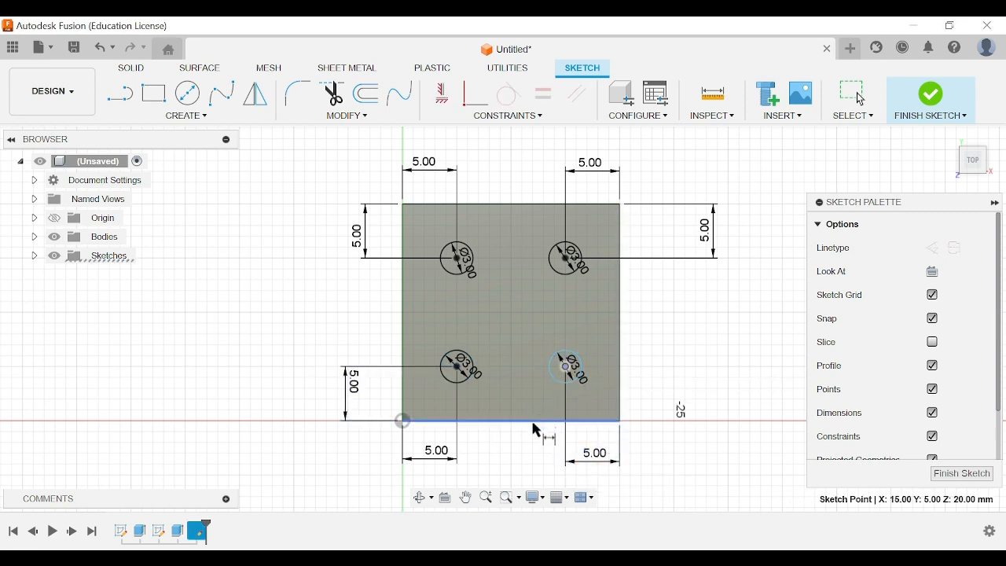
pyautogui.click(533, 422)
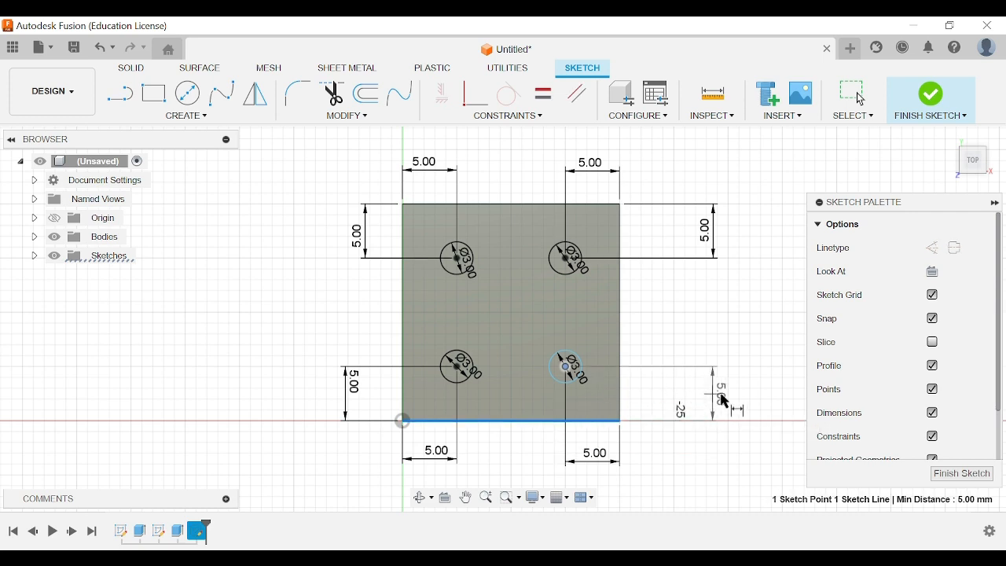
pyautogui.click(718, 398)
pyautogui.press('Return')
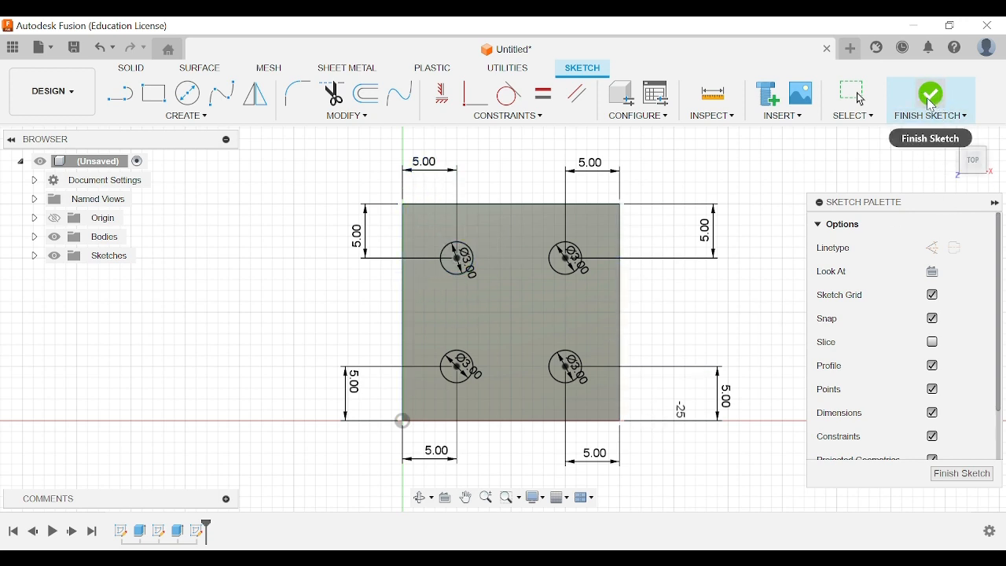
pyautogui.click(932, 104)
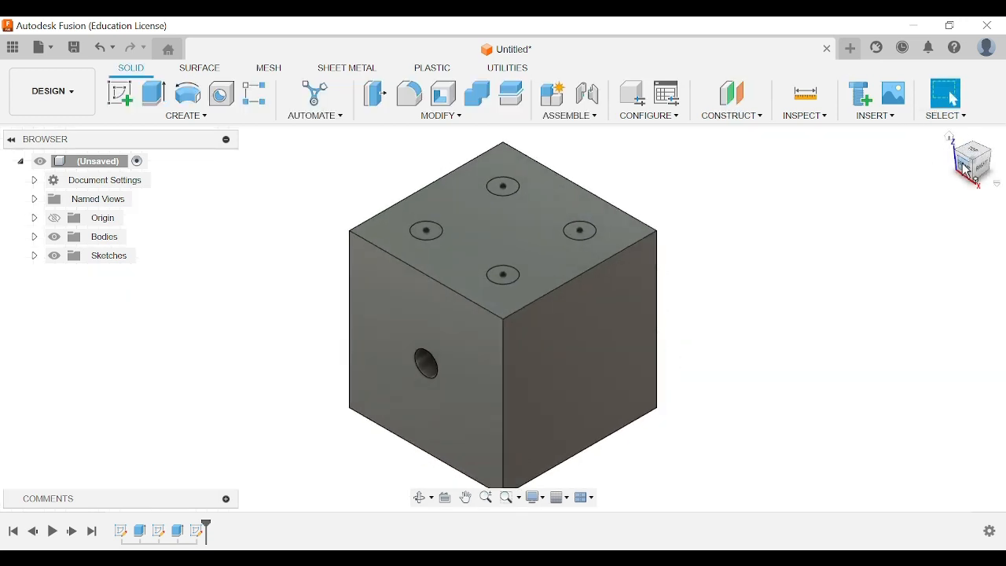
# Step: Extrude the four circles on the top face by -3 mm as a cut into the cube
pyautogui.click(966, 170)
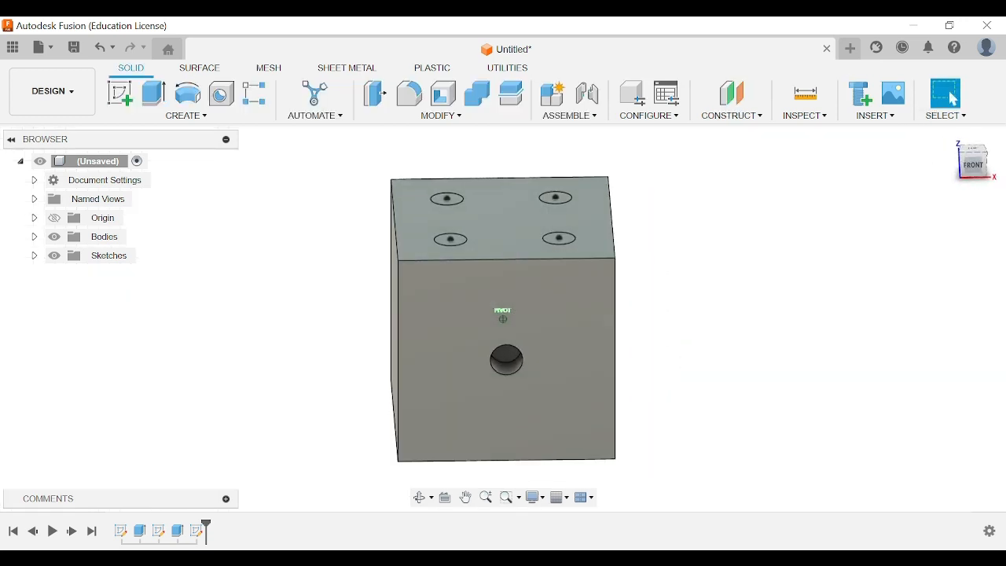
pyautogui.moveTo(966, 170); pyautogui.dragTo(946, 182)
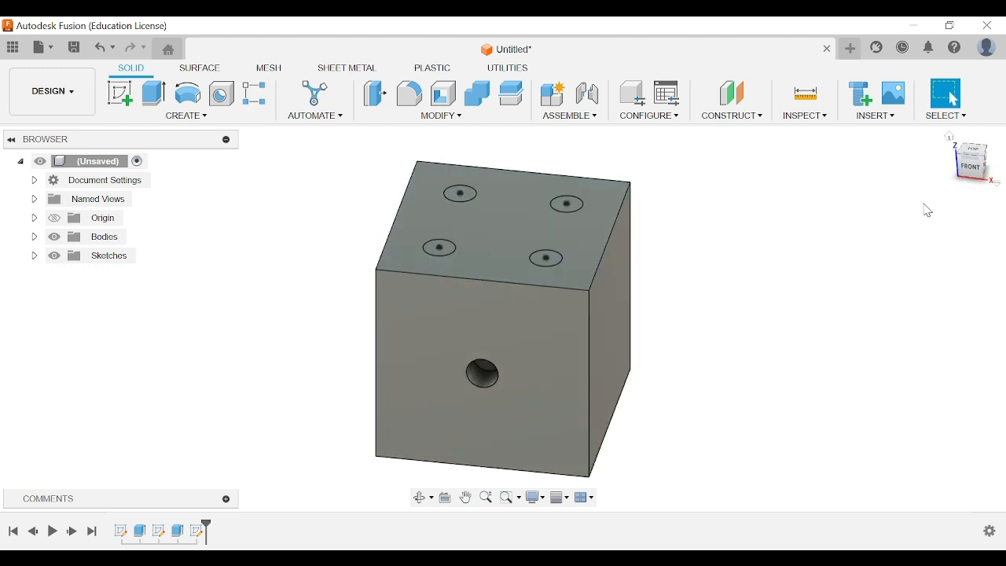
pyautogui.click(163, 98)
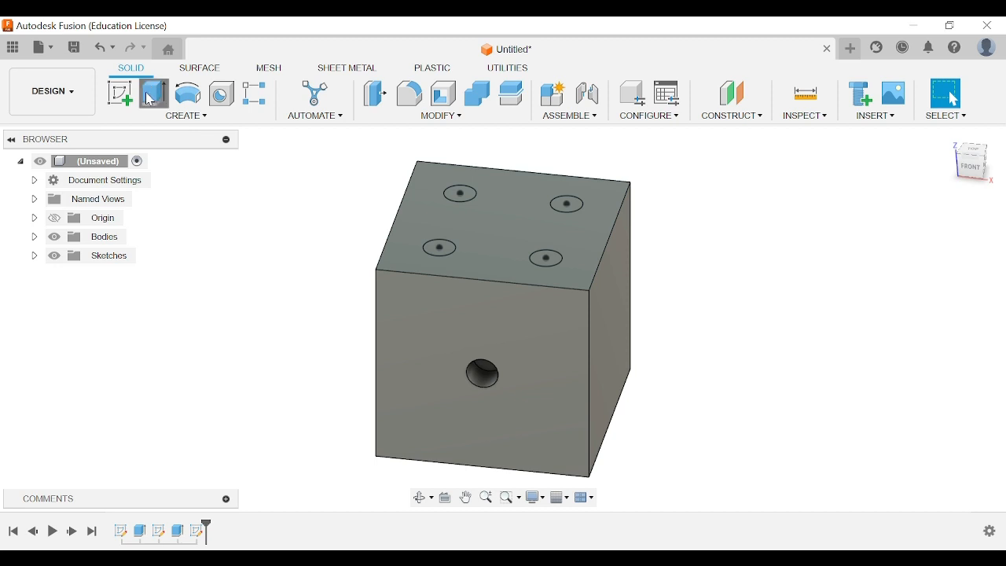
pyautogui.click(462, 194)
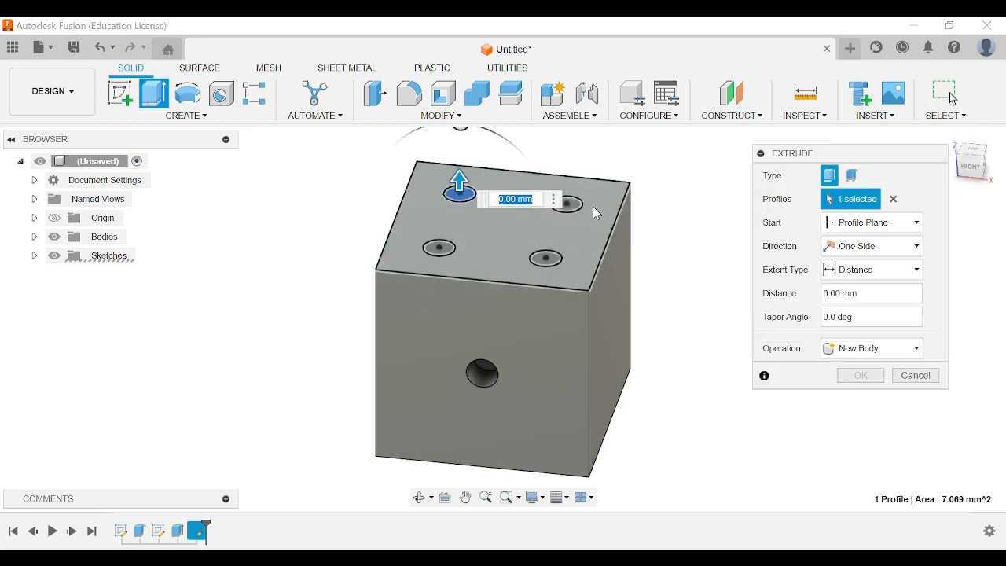
pyautogui.click(567, 204)
pyautogui.click(546, 257)
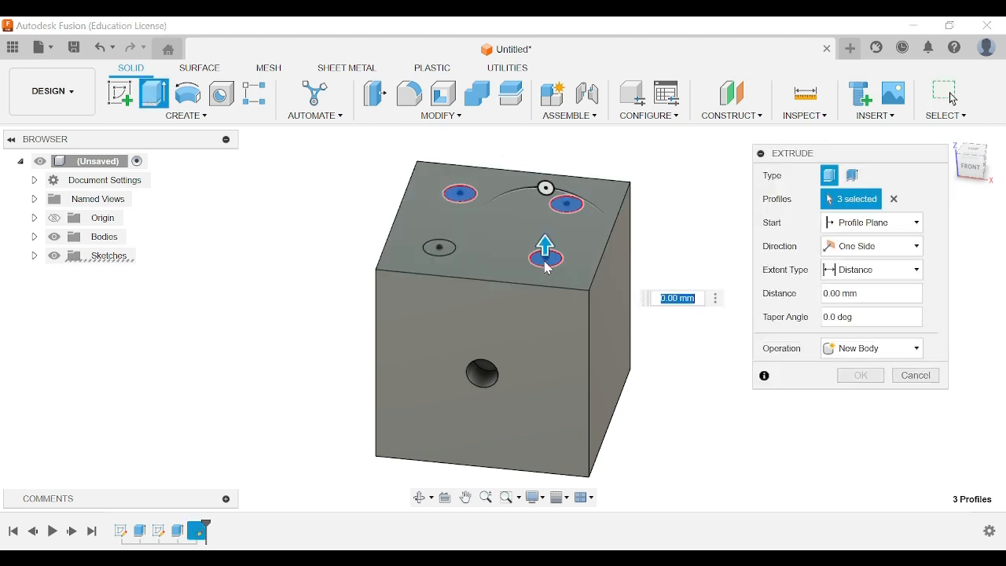
pyautogui.click(438, 249)
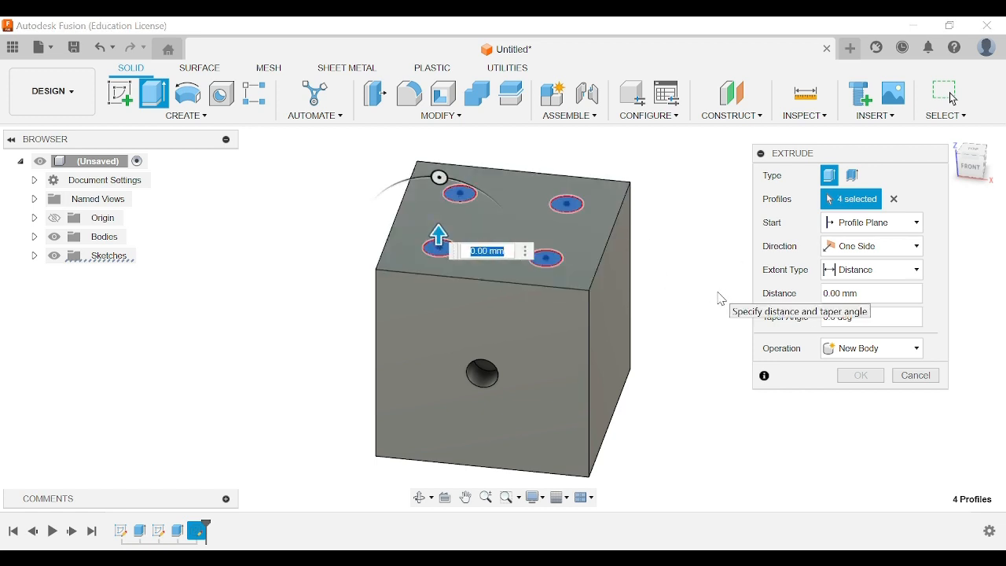
pyautogui.write('3')
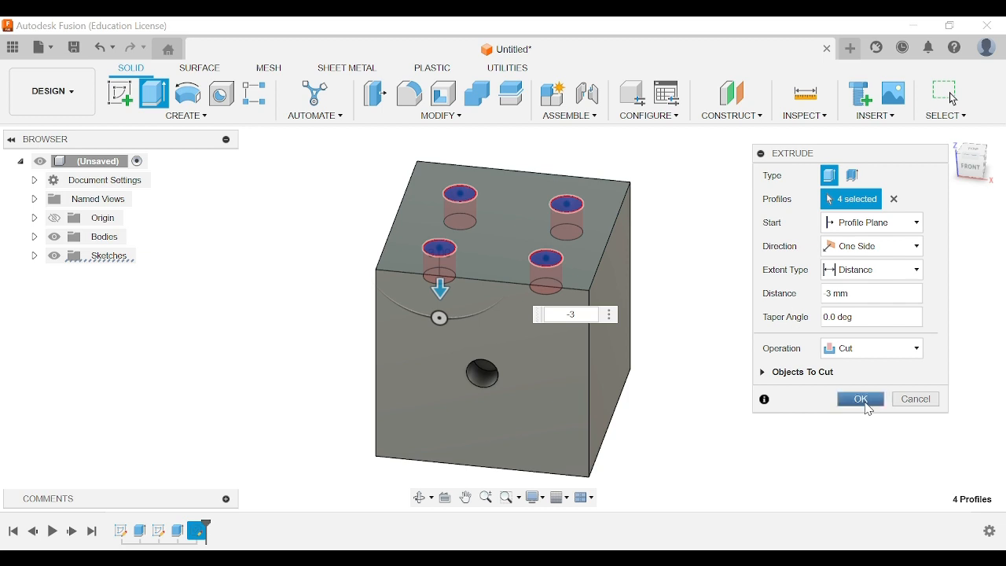
pyautogui.click(861, 403)
# Step: Start a new sketch on the cube's left face, adjacent to the face with the single hole
pyautogui.moveTo(973, 165)
pyautogui.mouseDown()
pyautogui.moveTo(999, 167)
pyautogui.moveTo(970, 168)
pyautogui.mouseUp()
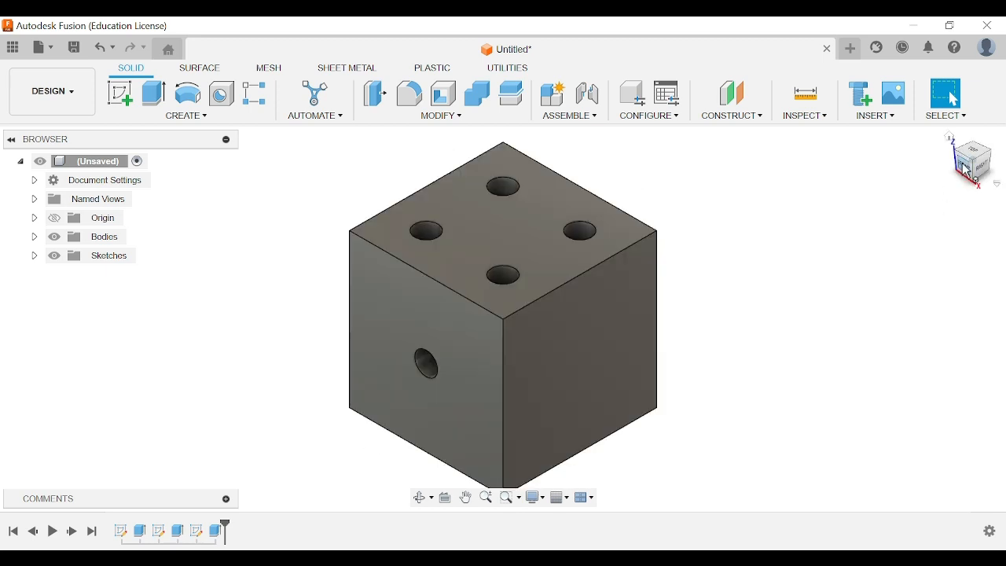
pyautogui.moveTo(969, 173)
pyautogui.mouseDown()
pyautogui.moveTo(967, 164)
pyautogui.moveTo(976, 167)
pyautogui.moveTo(954, 173)
pyautogui.mouseUp()
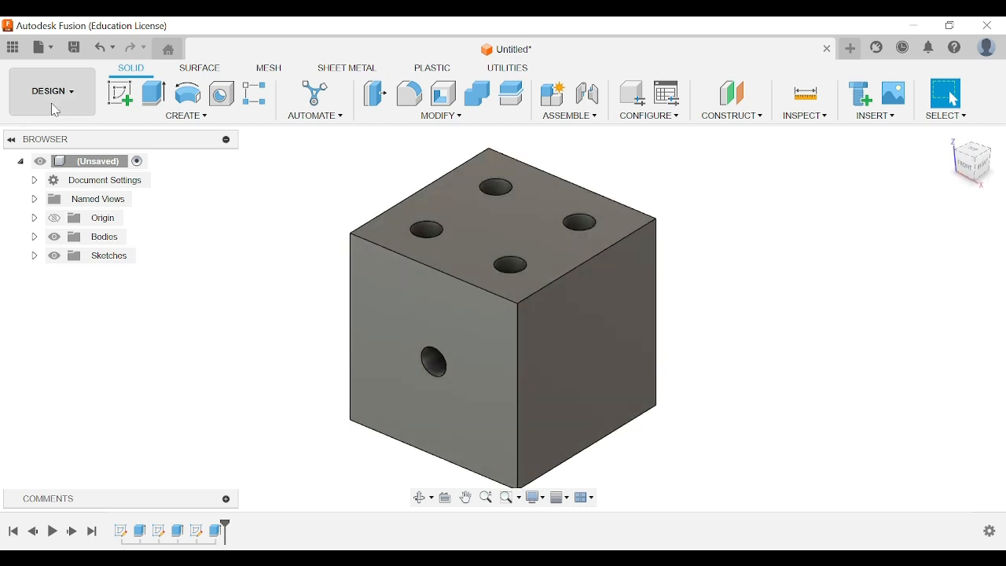
pyautogui.click(121, 95)
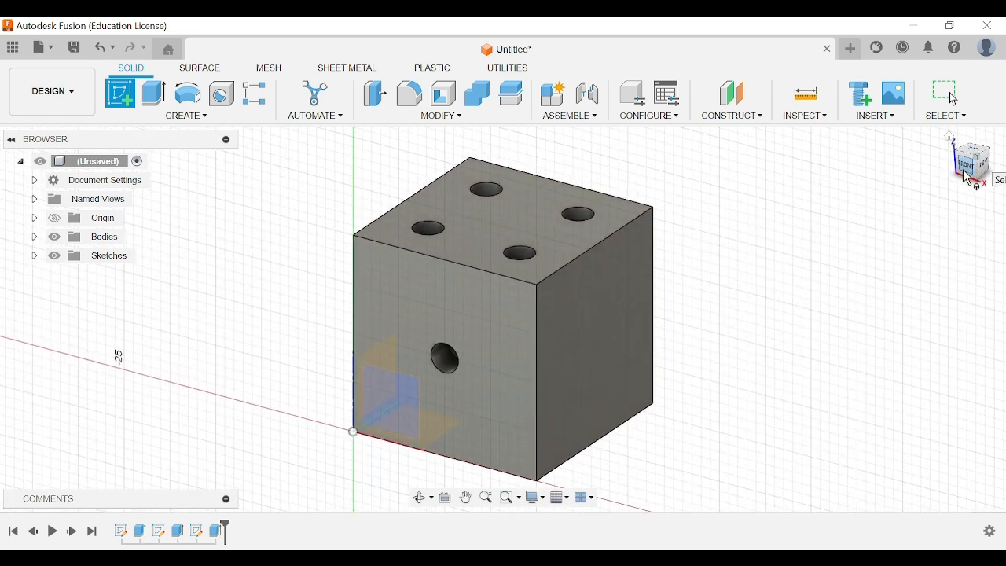
pyautogui.moveTo(964, 171)
pyautogui.mouseDown()
pyautogui.moveTo(996, 171)
pyautogui.moveTo(1003, 157)
pyautogui.moveTo(1005, 175)
pyautogui.moveTo(956, 155)
pyautogui.moveTo(958, 176)
pyautogui.moveTo(995, 160)
pyautogui.moveTo(978, 166)
pyautogui.mouseUp()
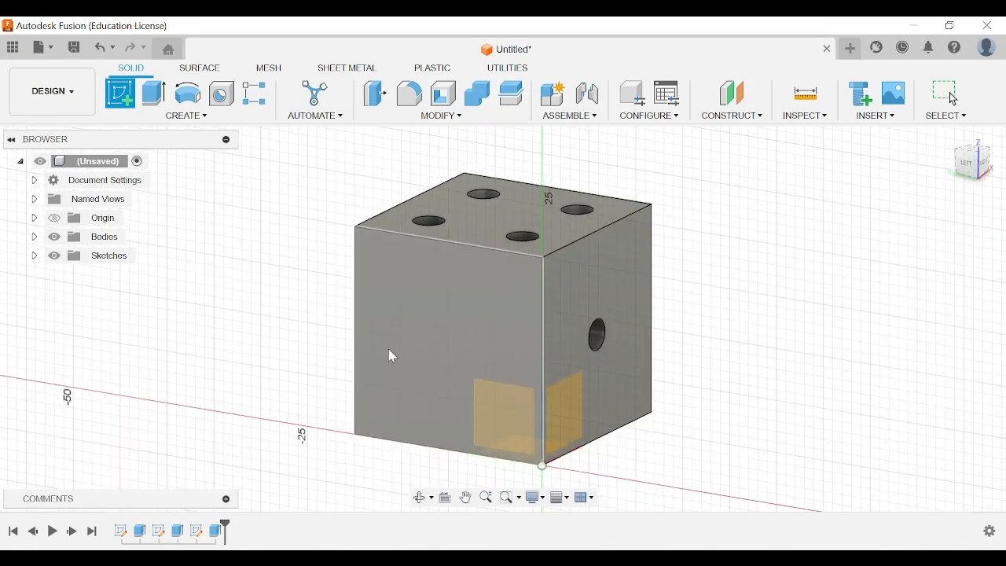
pyautogui.click(466, 328)
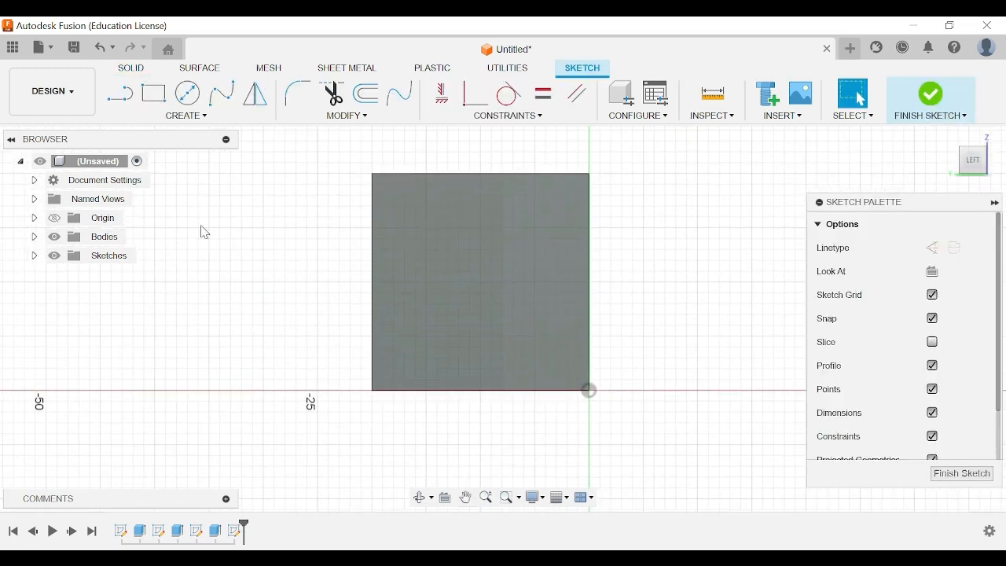
# Step: Draw a 3 mm diameter circle in the upper-left quarter of the left face
pyautogui.press('c')
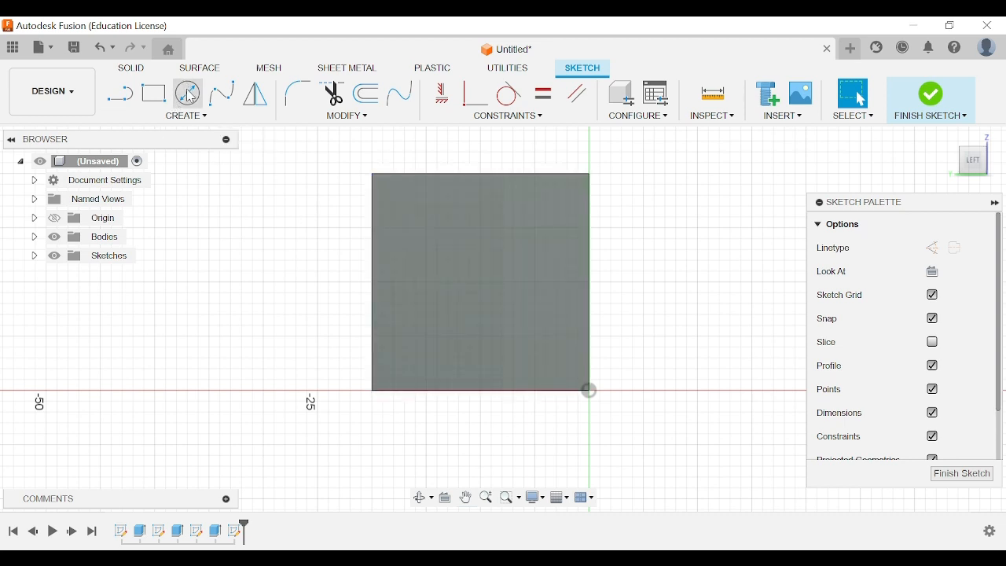
pyautogui.click(427, 231)
pyautogui.write('3')
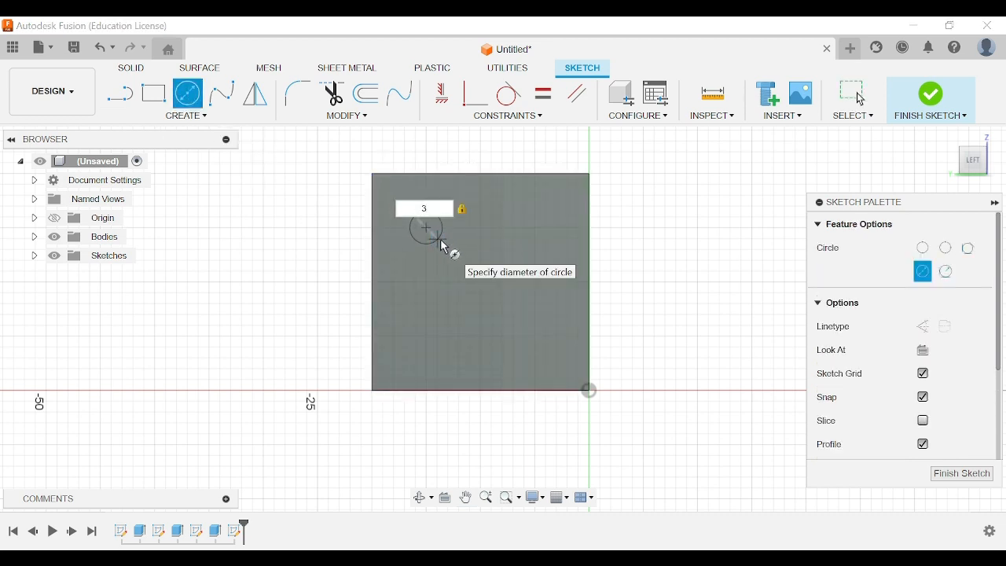
pyautogui.press('Return')
pyautogui.press('Escape')
# Step: Draw a 3 mm diameter circle in the upper-right quarter of the left face, level with the upper-left circle
pyautogui.press('c')
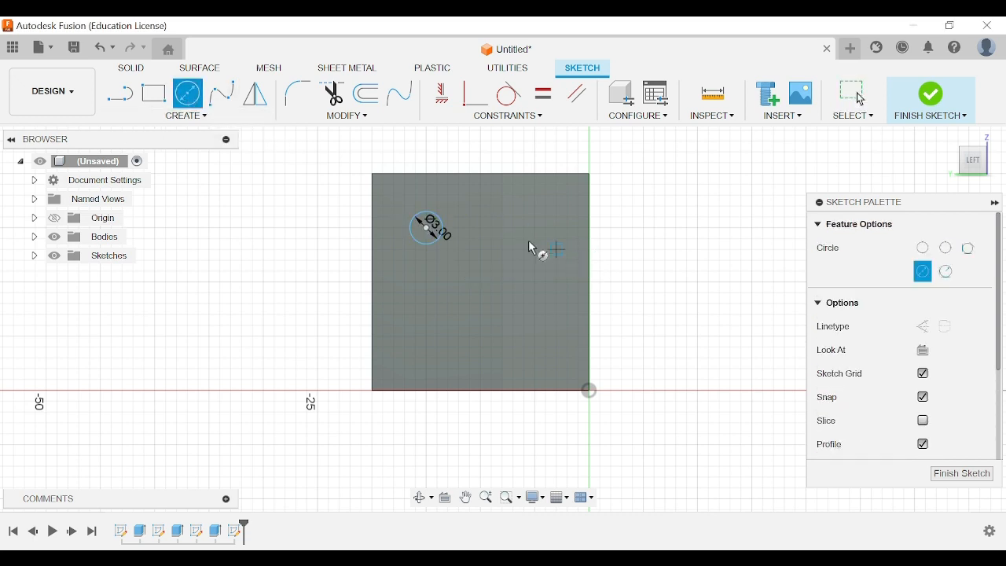
pyautogui.click(534, 228)
pyautogui.write('3')
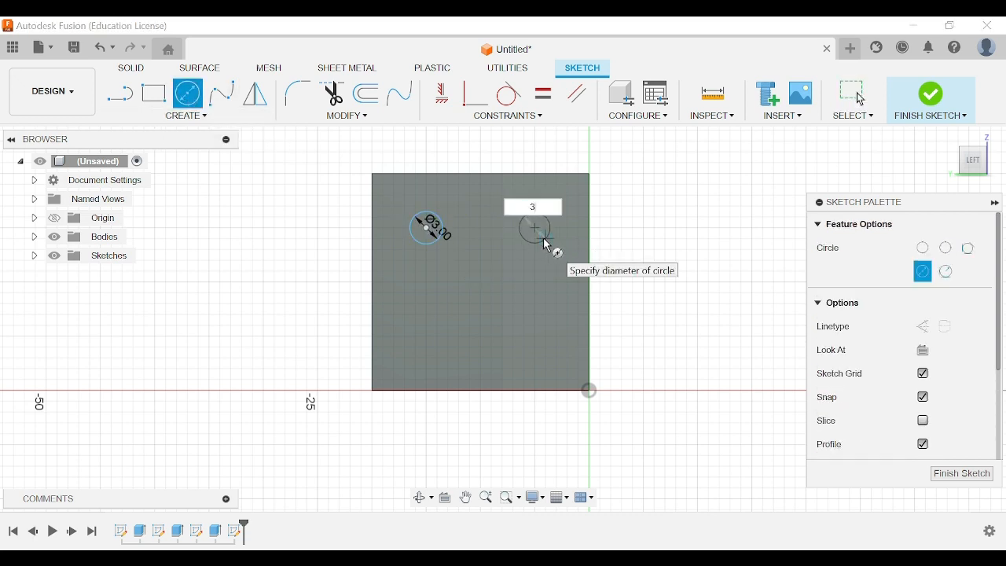
pyautogui.press('Return')
pyautogui.press('Escape')
# Step: Draw a 3 mm diameter circle in the lower-left quarter of the left face, directly below the upper-left circle
pyautogui.press('c')
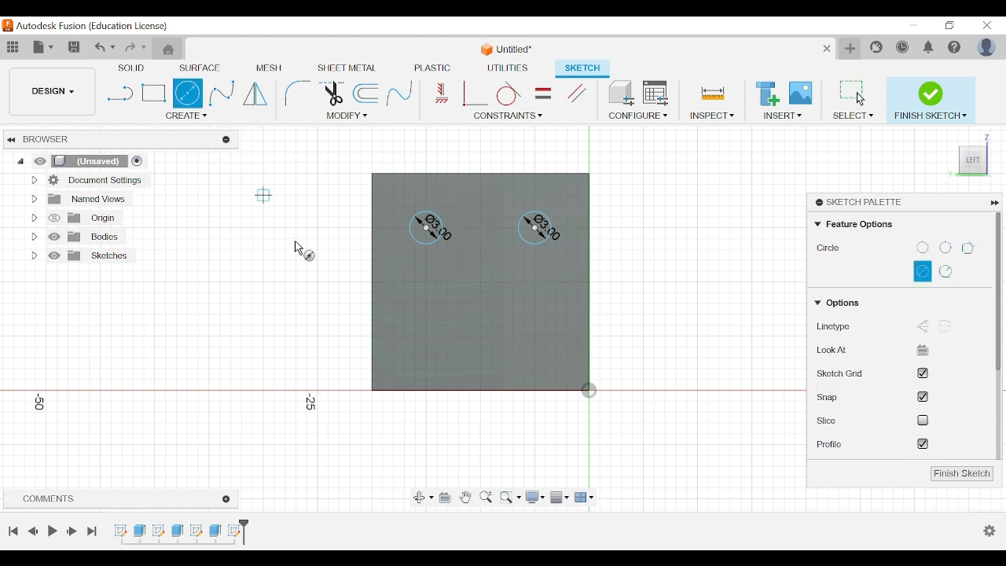
pyautogui.click(427, 337)
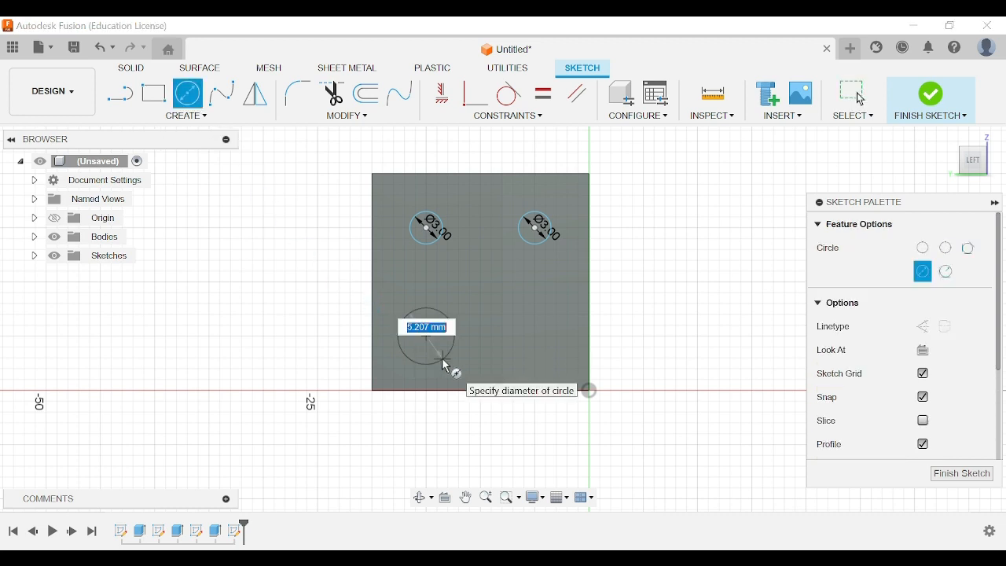
pyautogui.write('3')
pyautogui.press('Return')
pyautogui.press('Escape')
# Step: Draw a 3 mm diameter circle in the lower-right quarter of the left face, completing the square arrangement of four circles
pyautogui.press('c')
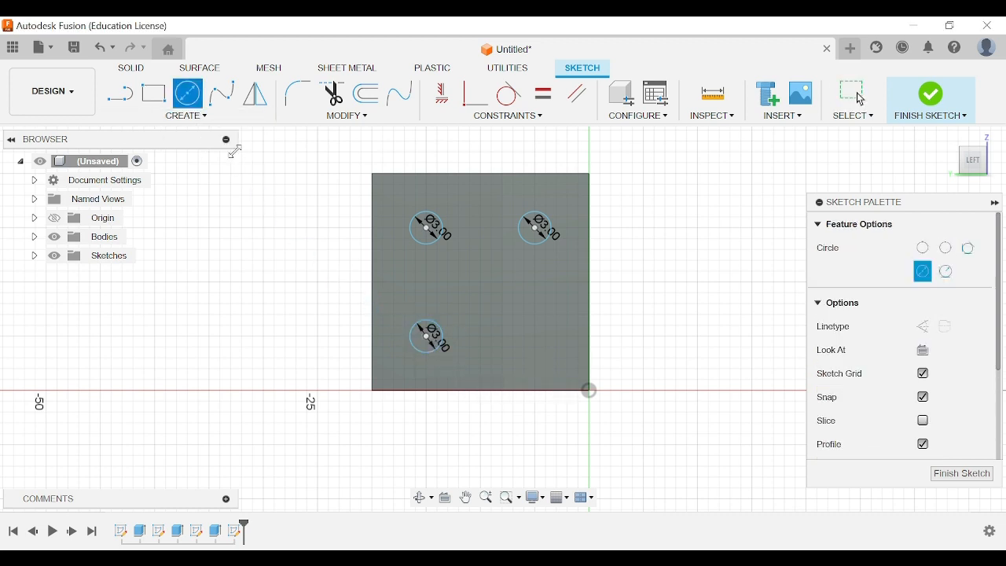
pyautogui.click(534, 337)
pyautogui.write('3')
pyautogui.press('Return')
pyautogui.press('Escape')
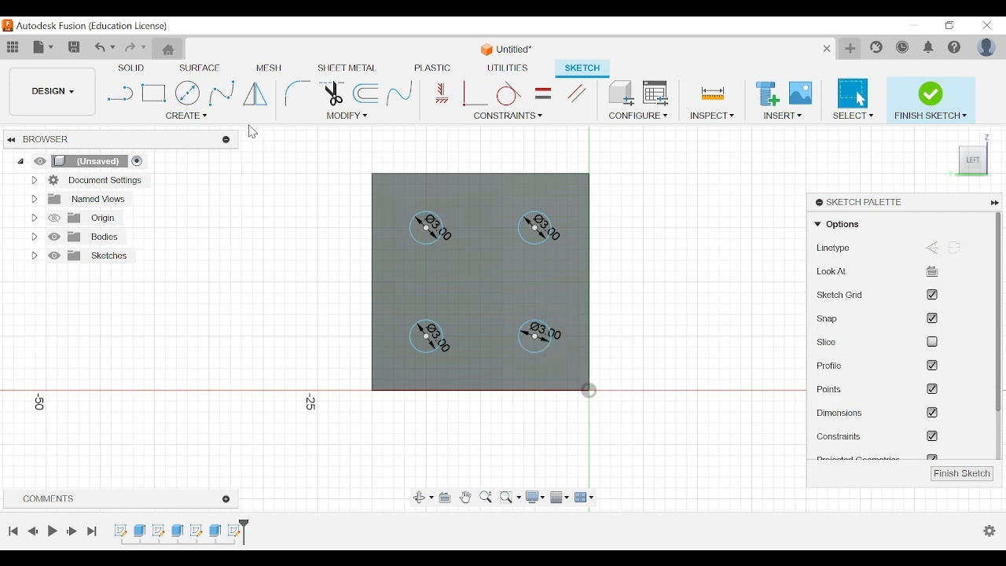
# Step: Draw a 5 mm diameter circle at the center of the left face, between the four corner circles
pyautogui.click(187, 93)
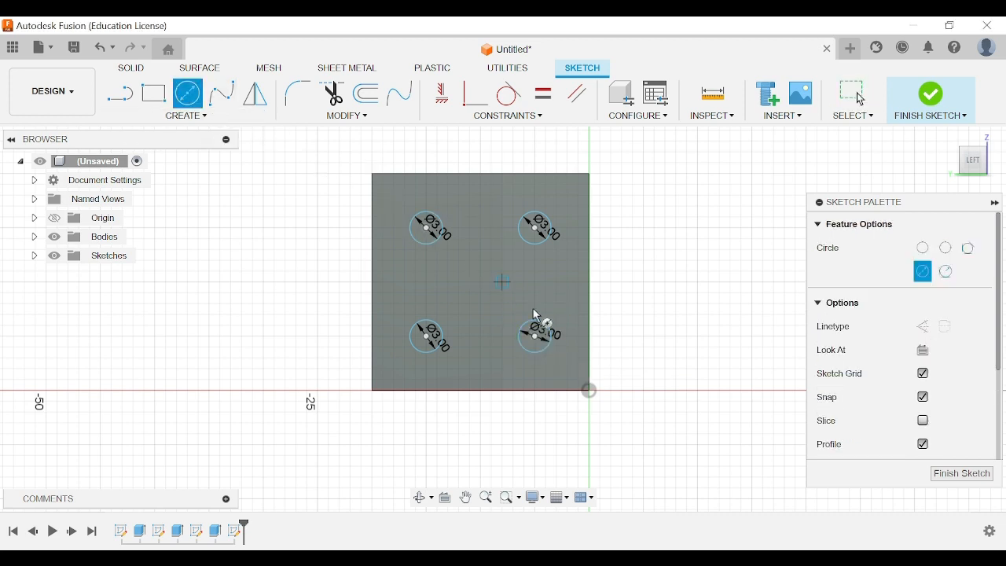
pyautogui.click(481, 282)
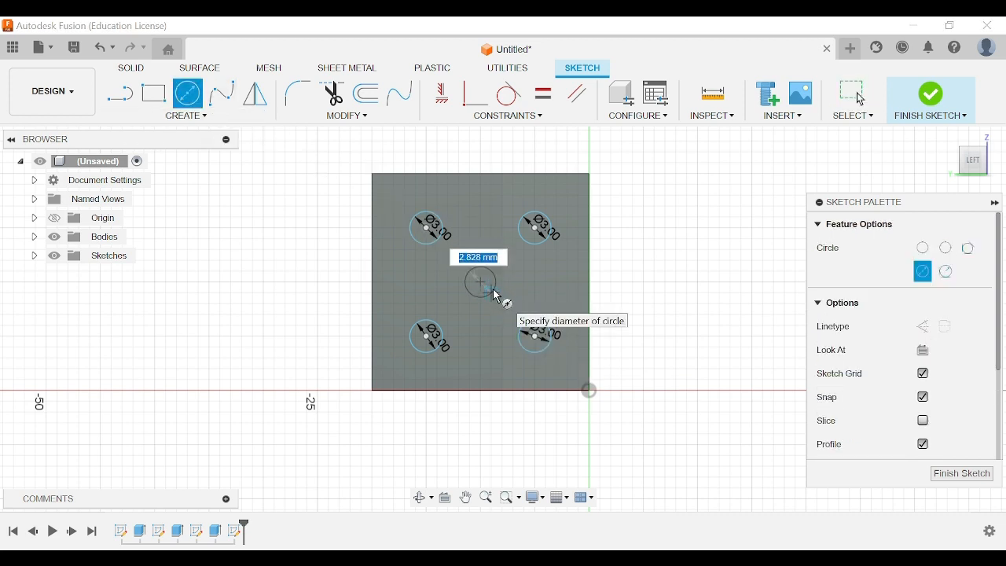
pyautogui.press('Return')
pyautogui.press('Escape')
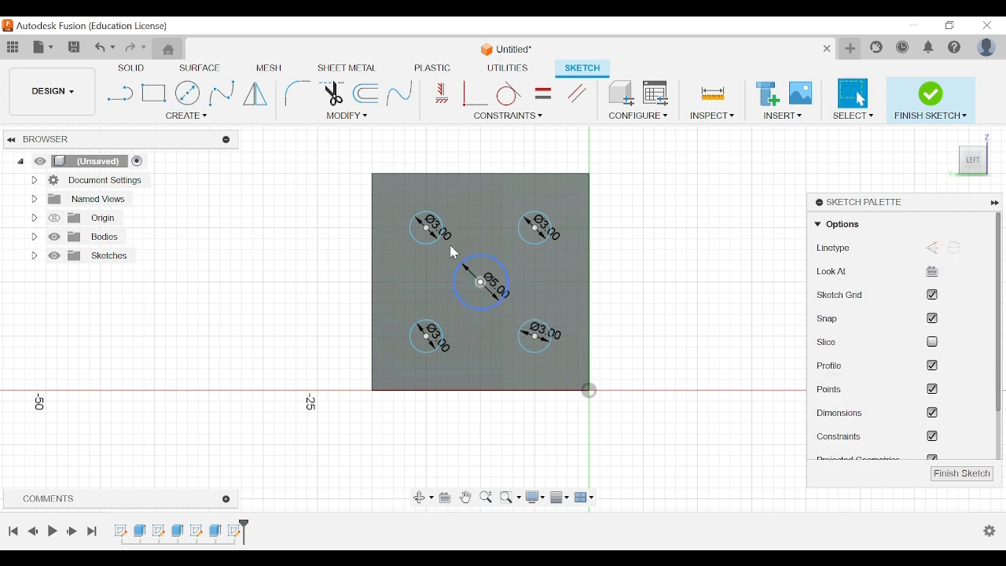
# Step: Move the center circle's diameter dimension outside the circle and set its value to 3 mm
pyautogui.click(503, 300)
pyautogui.moveTo(503, 300); pyautogui.dragTo(560, 287)
pyautogui.doubleClick(560, 286)
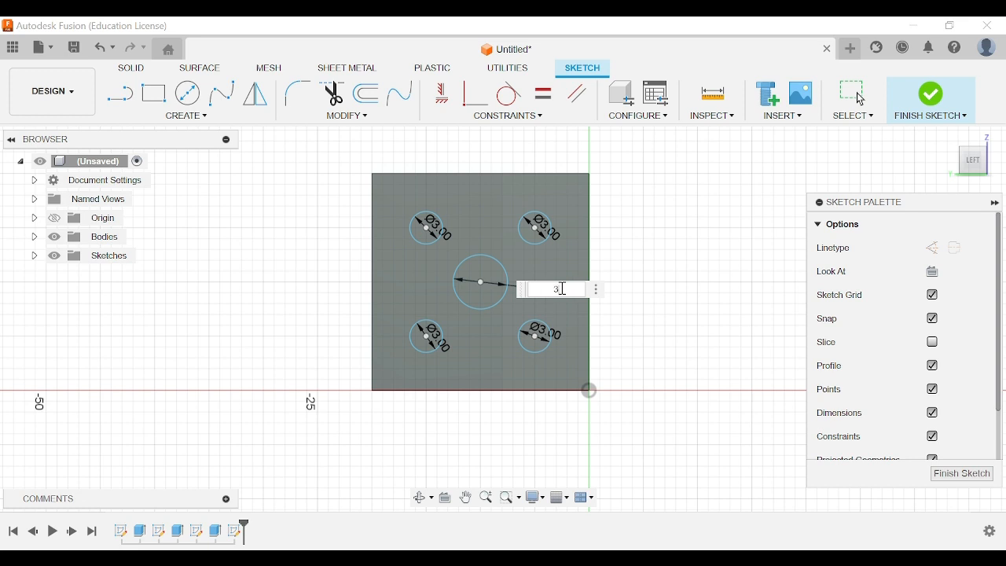
pyautogui.write('3')
pyautogui.press('Return')
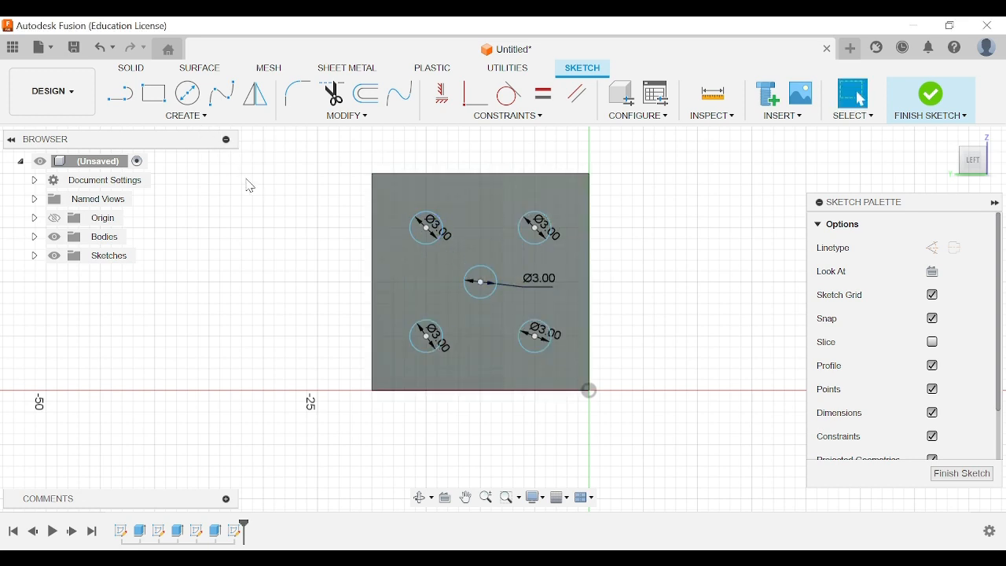
# Step: Dimension the upper-left circle's center 5 mm from the left edge and 5 mm from the top edge of the face
pyautogui.press('d')
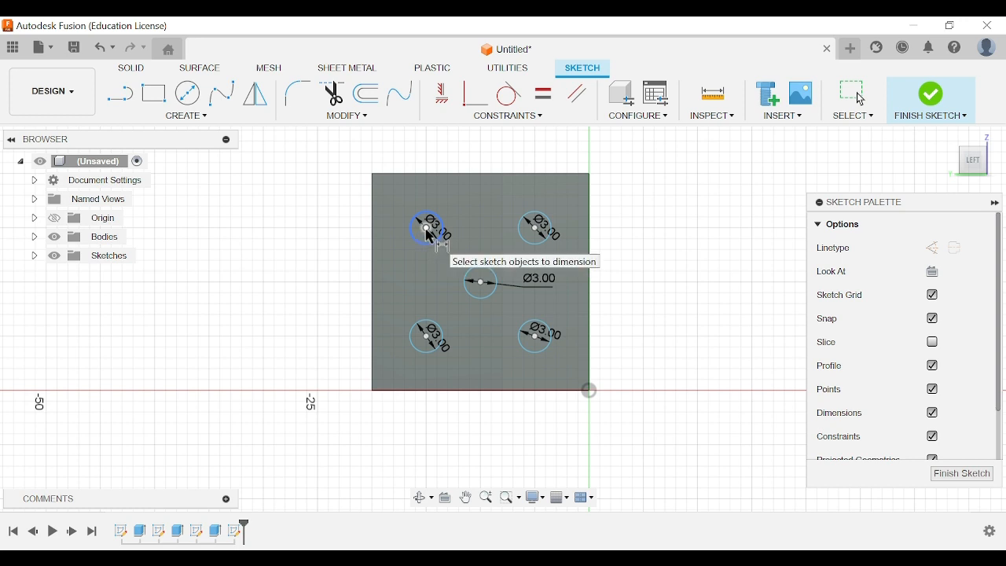
pyautogui.click(377, 260)
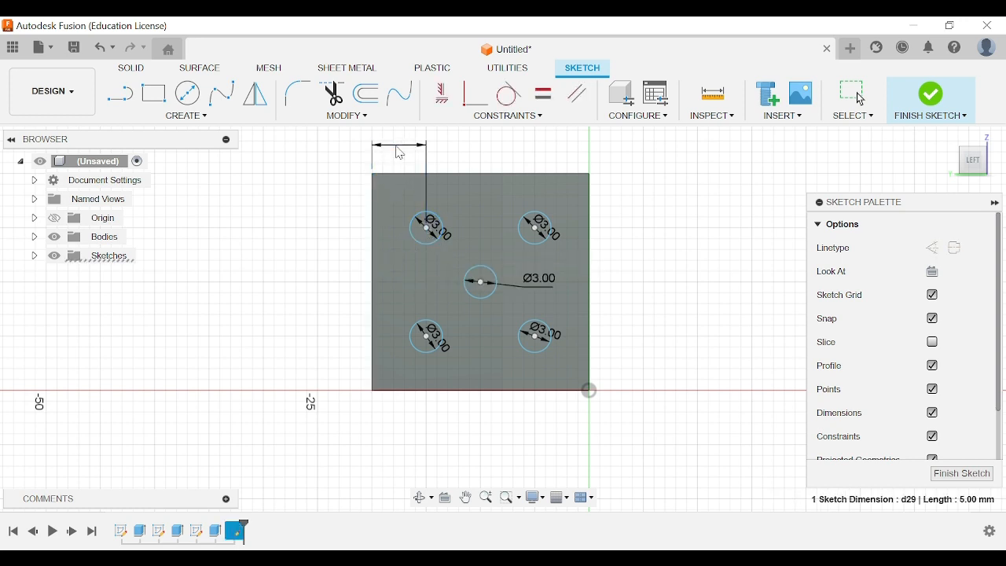
pyautogui.click(397, 148)
pyautogui.press('Return')
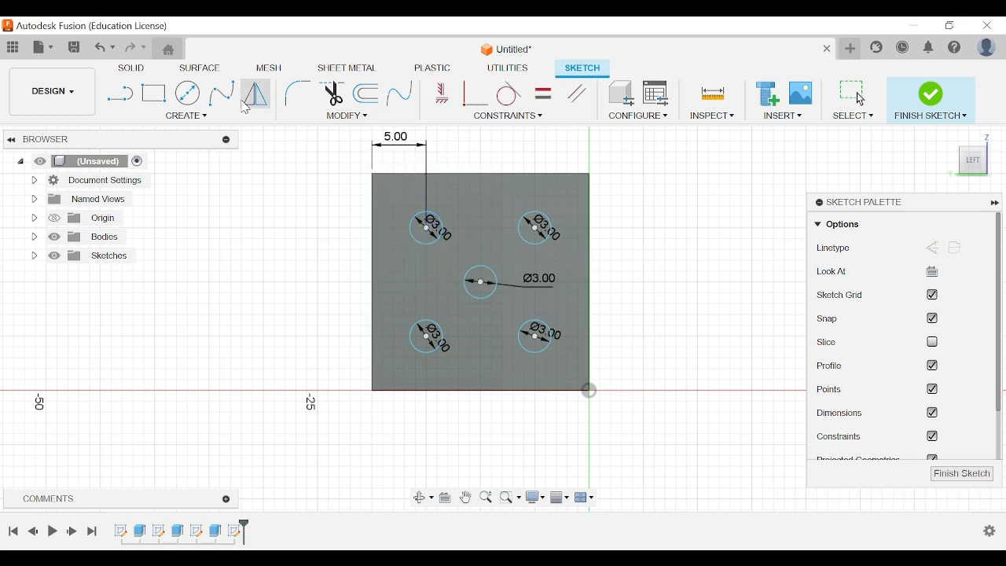
pyautogui.click(428, 228)
pyautogui.click(460, 175)
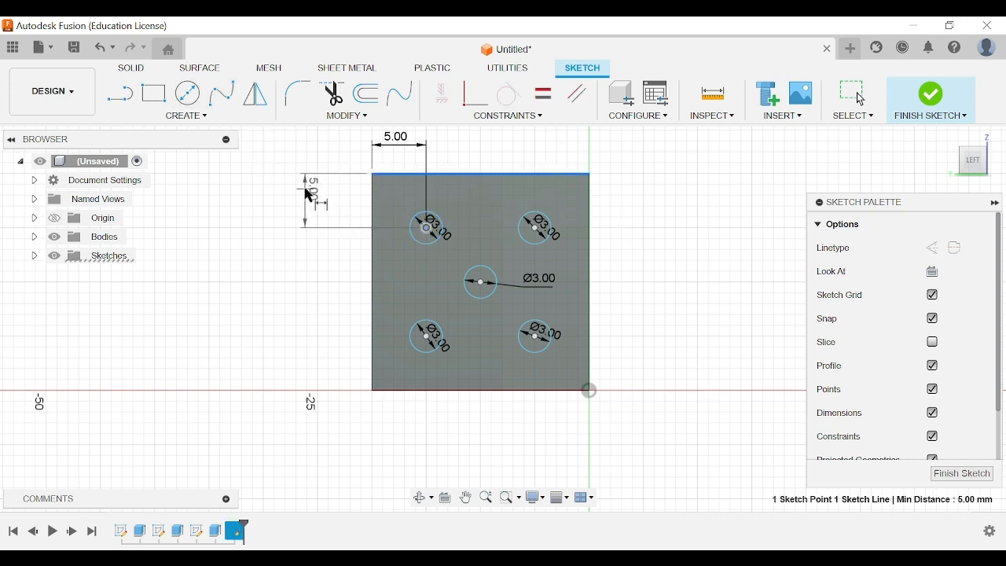
pyautogui.click(307, 190)
pyautogui.write('5')
pyautogui.press('Return')
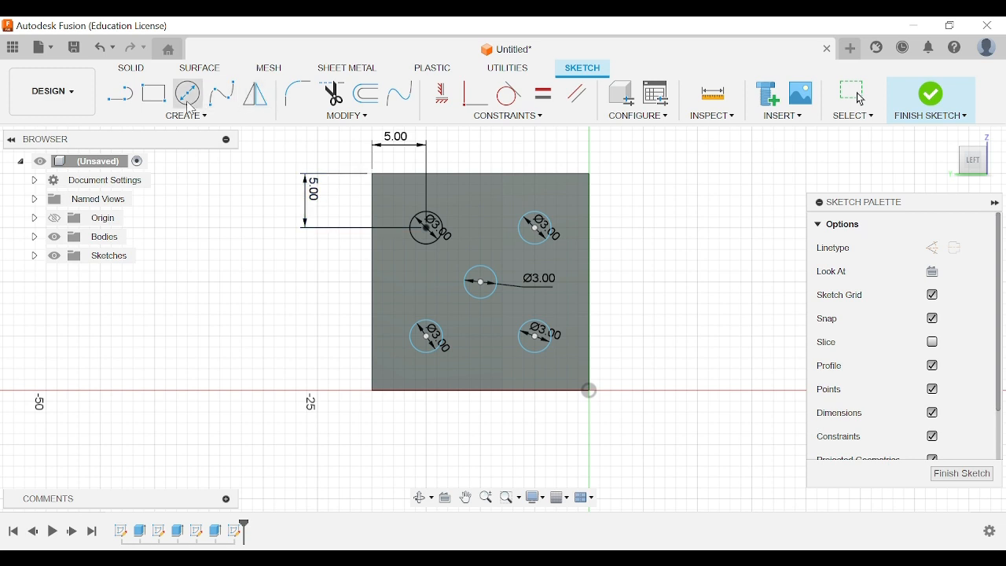
# Step: Dimension the upper-right circle's center 5 mm from the top edge and 5 mm from the right edge of the face
pyautogui.click(535, 228)
pyautogui.click(526, 174)
pyautogui.click(650, 208)
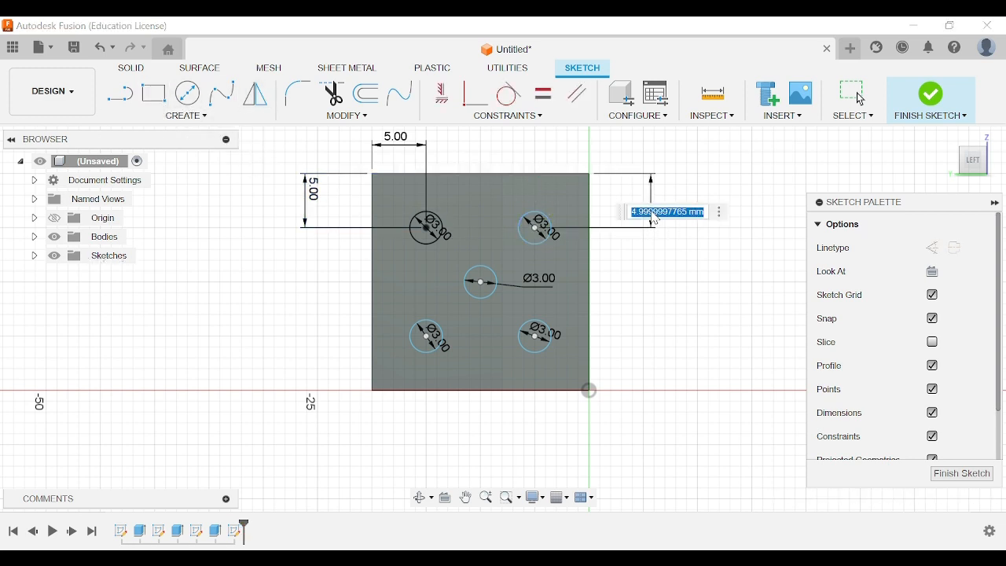
pyautogui.write('5')
pyautogui.press('Return')
pyautogui.click(535, 227)
pyautogui.click(590, 269)
pyautogui.click(537, 146)
pyautogui.press('Return')
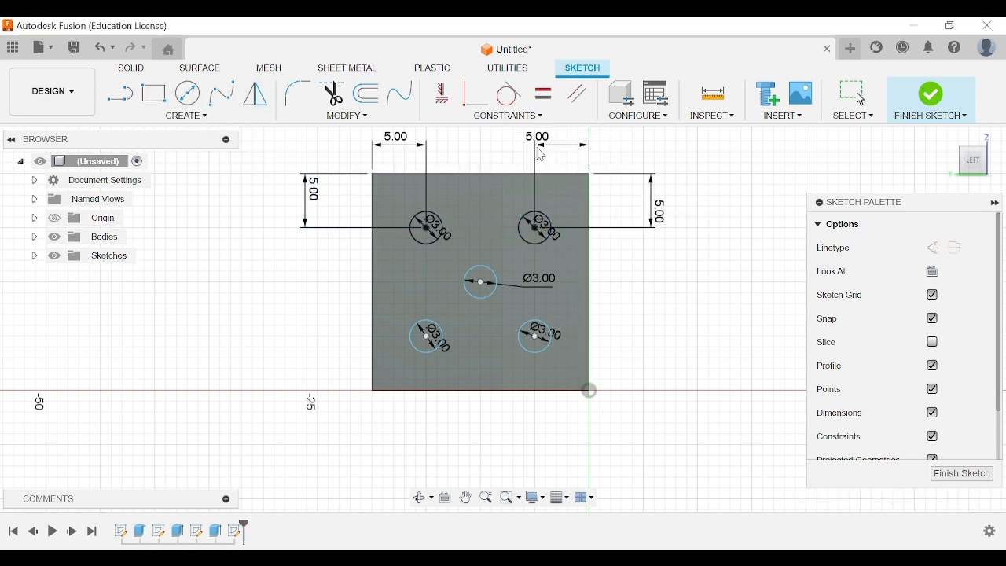
# Step: Dimension the lower-right circle's center 5 mm from the right edge and 5 mm from the bottom edge of the face
pyautogui.click(534, 336)
pyautogui.click(590, 366)
pyautogui.click(572, 444)
pyautogui.press('Return')
pyautogui.click(534, 336)
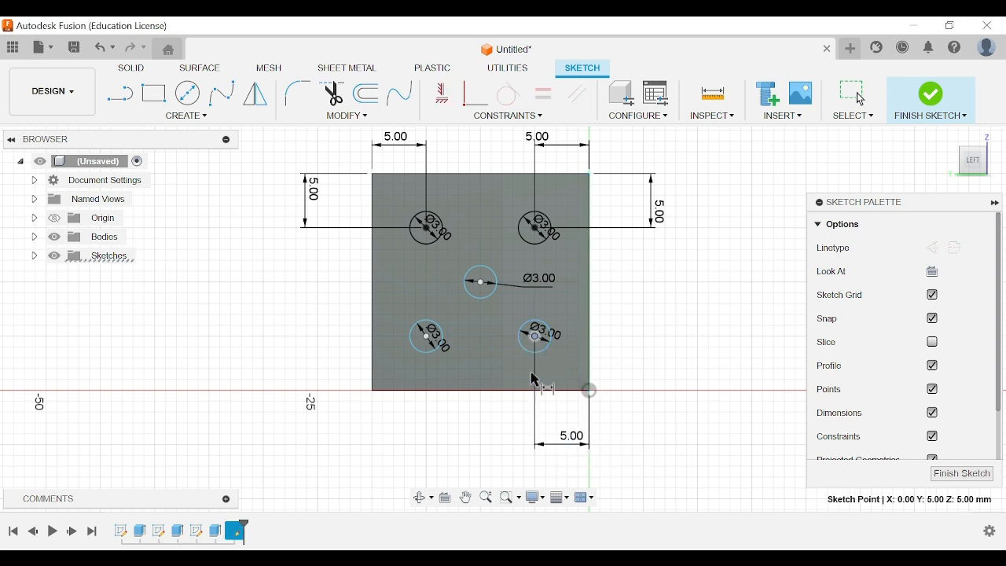
pyautogui.click(535, 390)
pyautogui.click(644, 367)
pyautogui.press('Return')
# Step: Dimension the lower-left circle's center 5 mm from the bottom edge and 5 mm from the left edge of the face
pyautogui.click(426, 337)
pyautogui.click(444, 390)
pyautogui.click(316, 363)
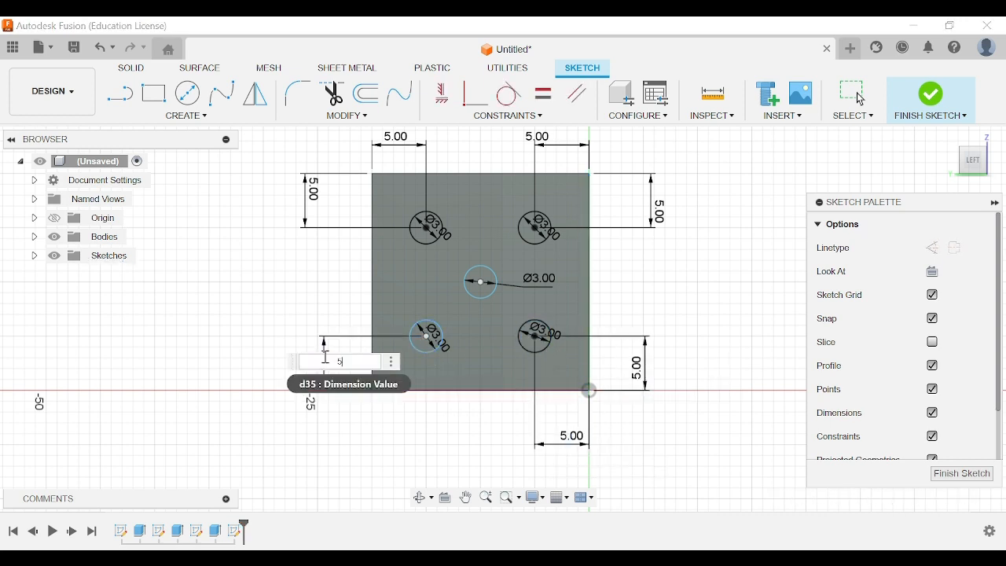
pyautogui.press('Return')
pyautogui.click(428, 337)
pyautogui.click(372, 370)
pyautogui.click(434, 432)
pyautogui.press('Return')
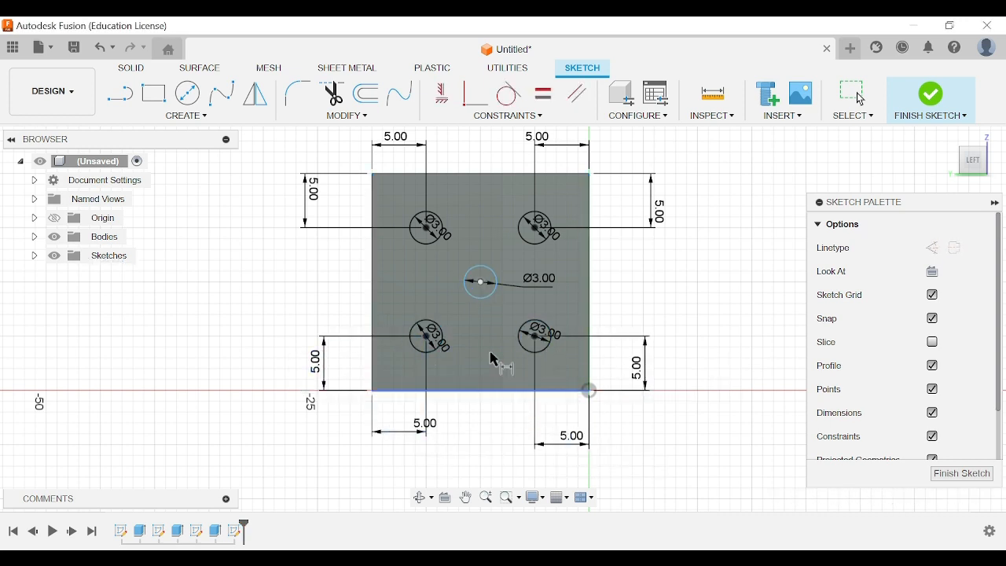
# Step: Dimension the middle circle's center 10 mm from the right edge and 10 mm from the bottom edge, and finish the sketch
pyautogui.click(482, 282)
pyautogui.click(591, 306)
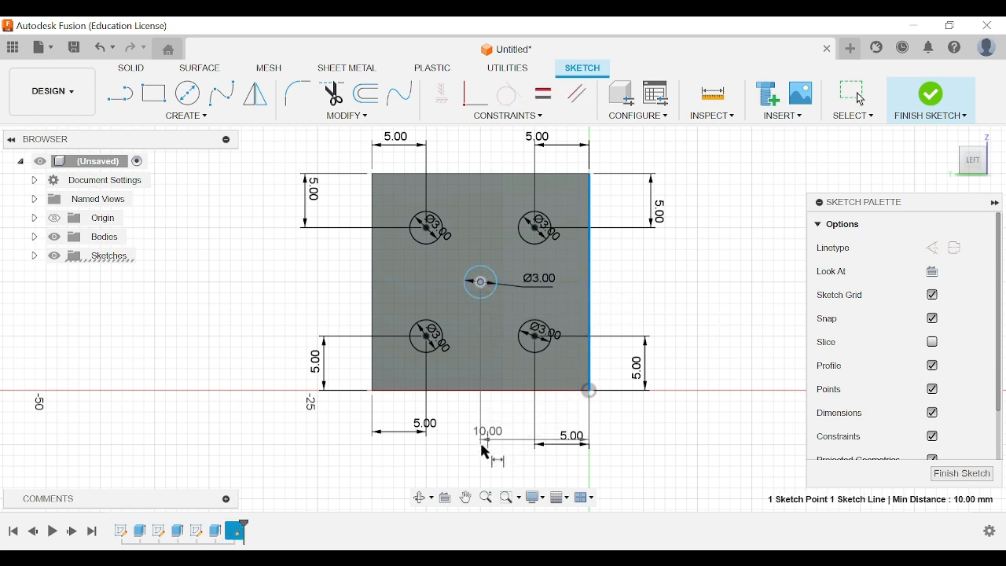
pyautogui.click(510, 457)
pyautogui.write('1')
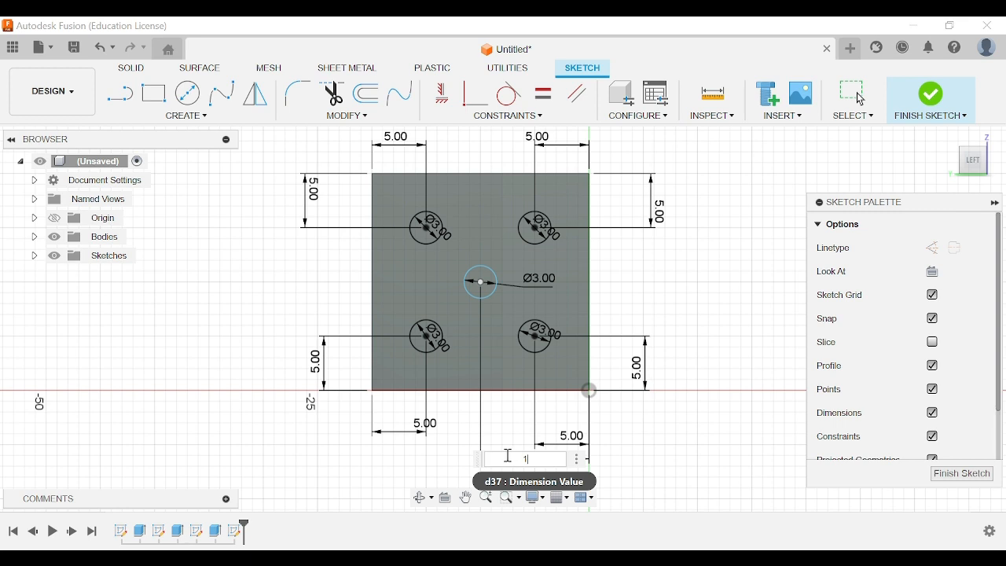
pyautogui.write('0')
pyautogui.press('Return')
pyautogui.click(482, 284)
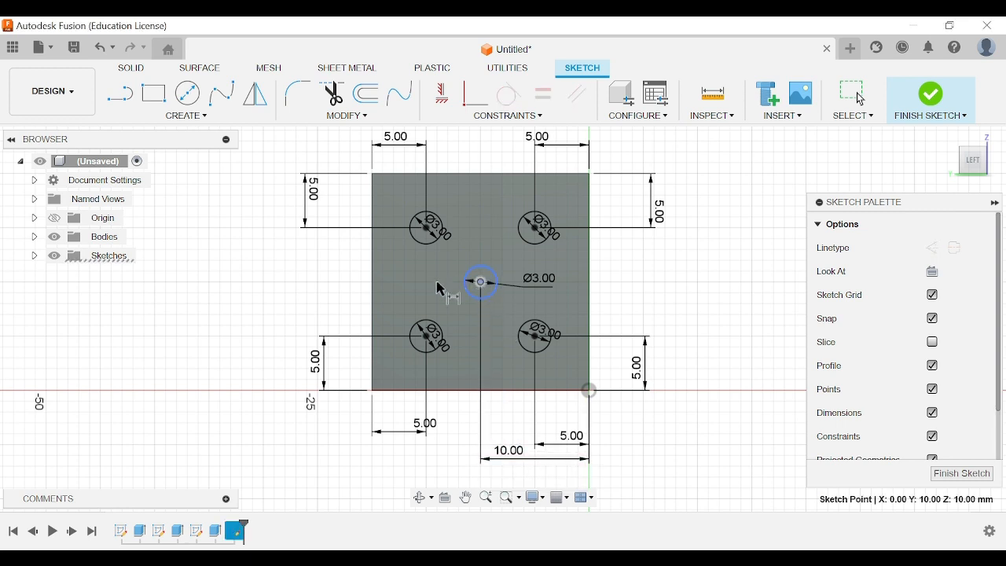
pyautogui.click(452, 392)
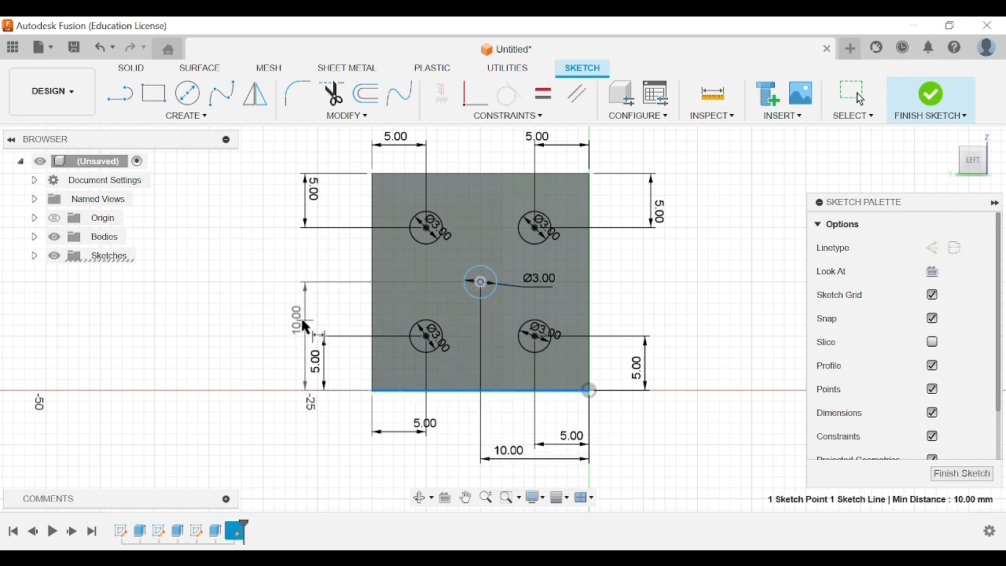
pyautogui.click(289, 333)
pyautogui.write('10')
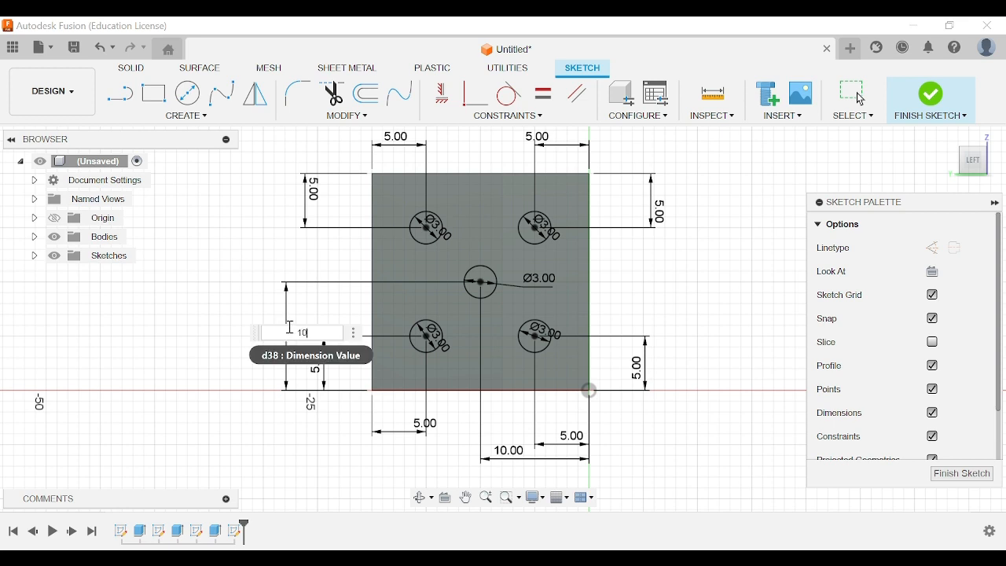
pyautogui.press('Return')
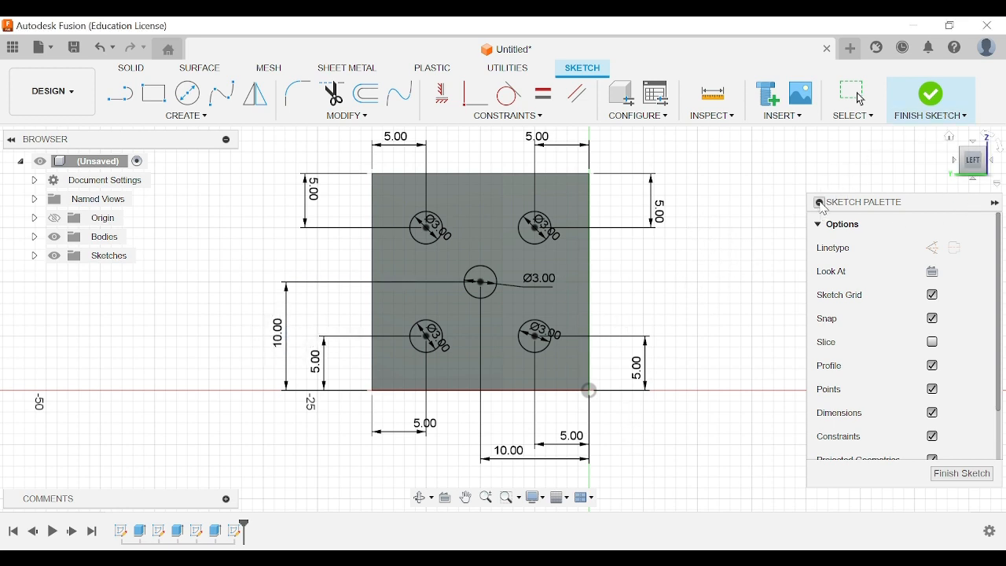
pyautogui.click(934, 106)
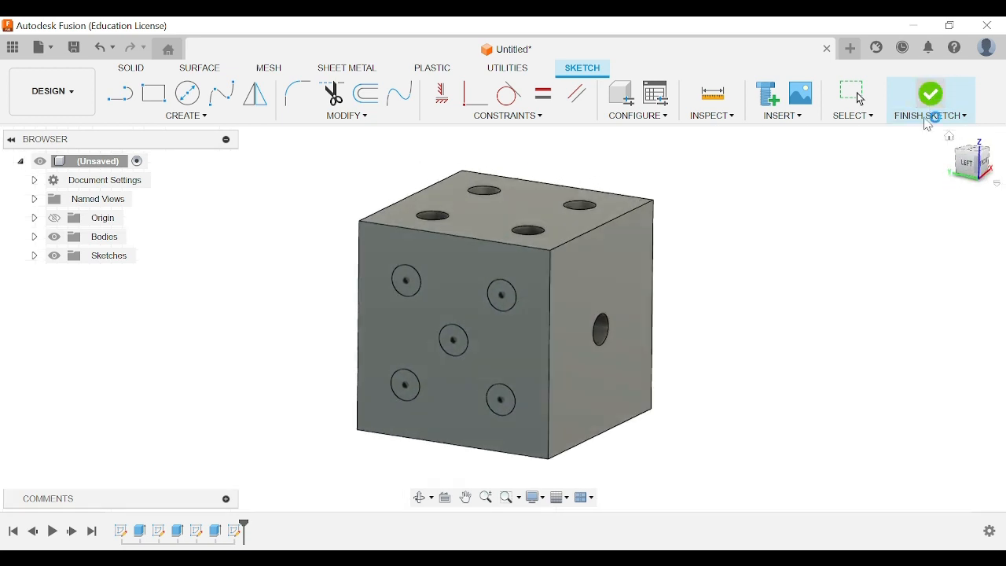
# Step: Extrude the five circles on the left face by -3 mm to cut holes into the cube
pyautogui.click(974, 170)
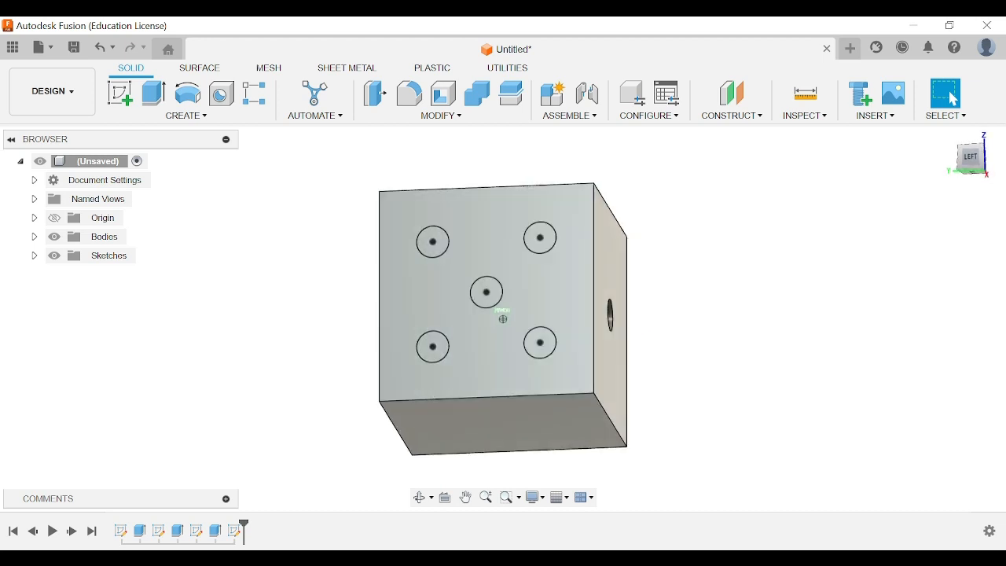
pyautogui.moveTo(975, 166)
pyautogui.mouseDown()
pyautogui.moveTo(982, 180)
pyautogui.moveTo(983, 141)
pyautogui.moveTo(963, 169)
pyautogui.mouseUp()
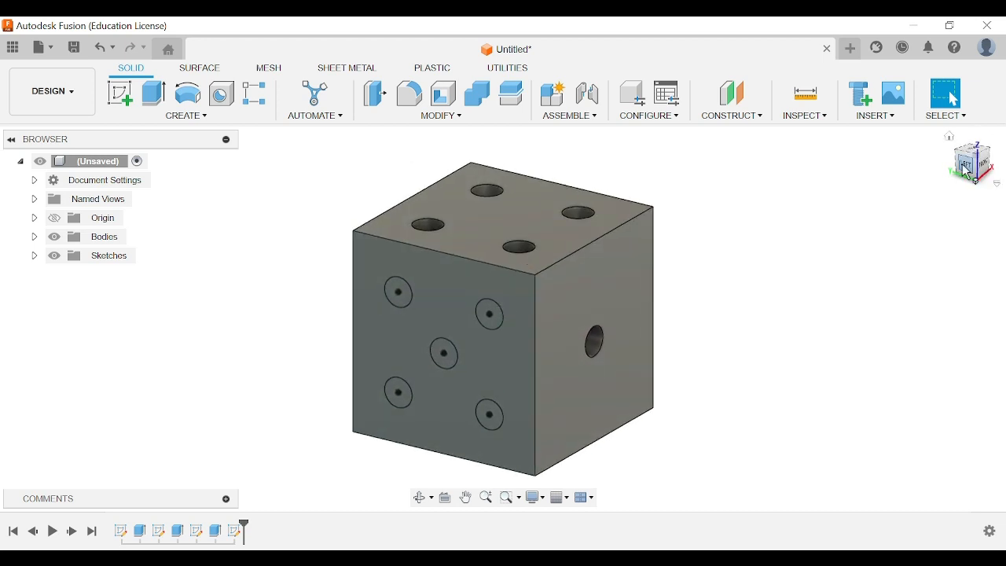
pyautogui.click(156, 110)
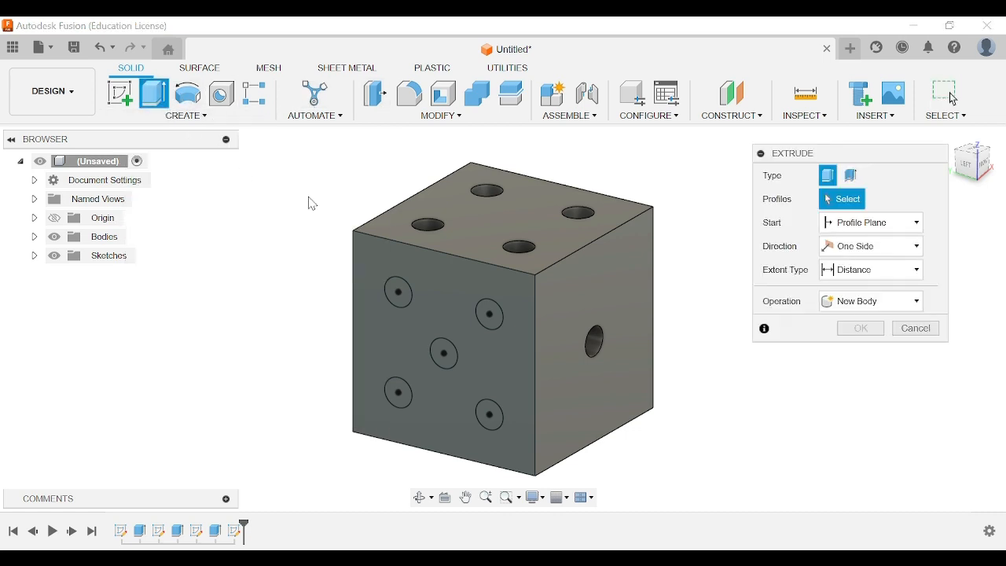
pyautogui.click(398, 292)
pyautogui.click(493, 321)
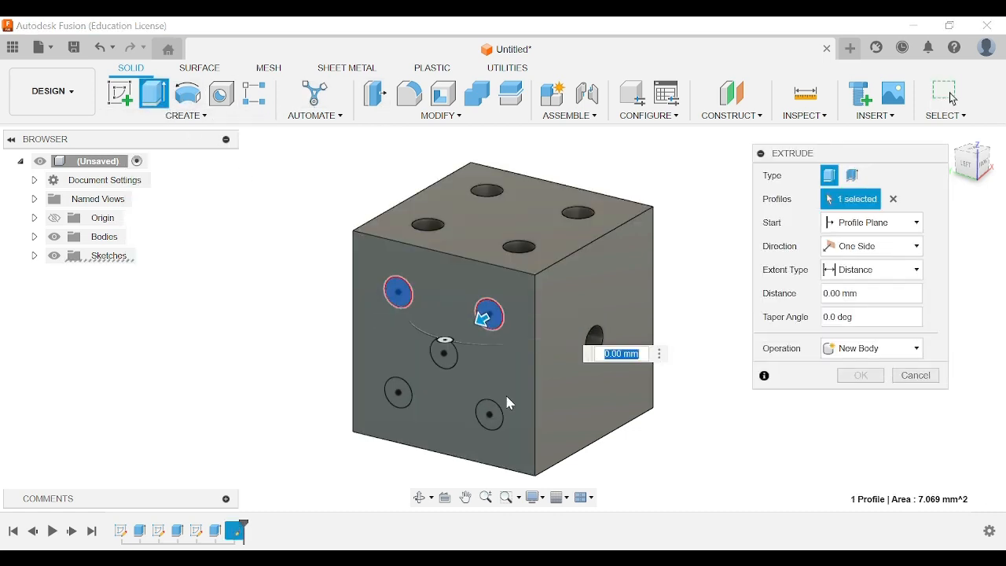
pyautogui.click(490, 416)
pyautogui.click(450, 363)
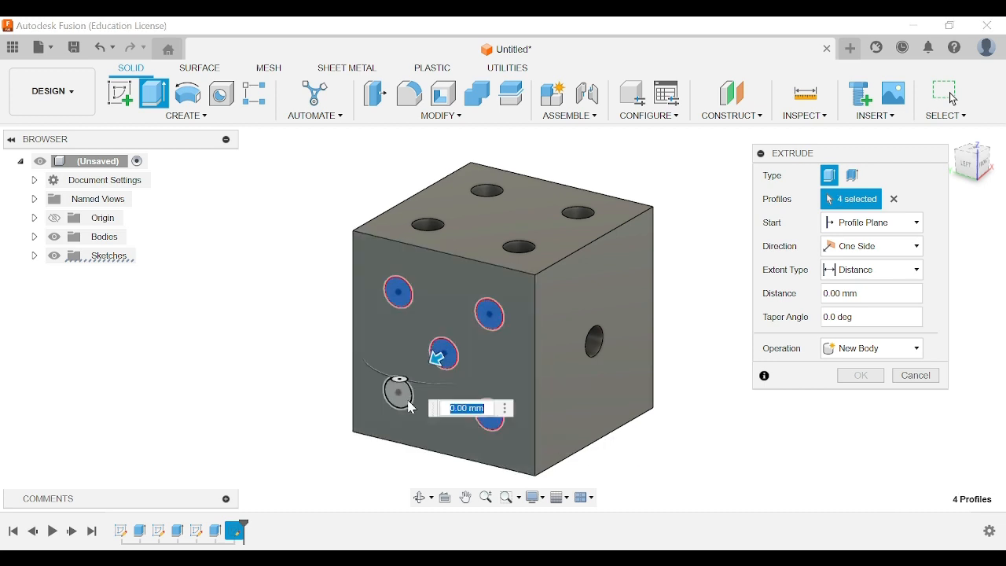
pyautogui.click(401, 395)
pyautogui.write('-3')
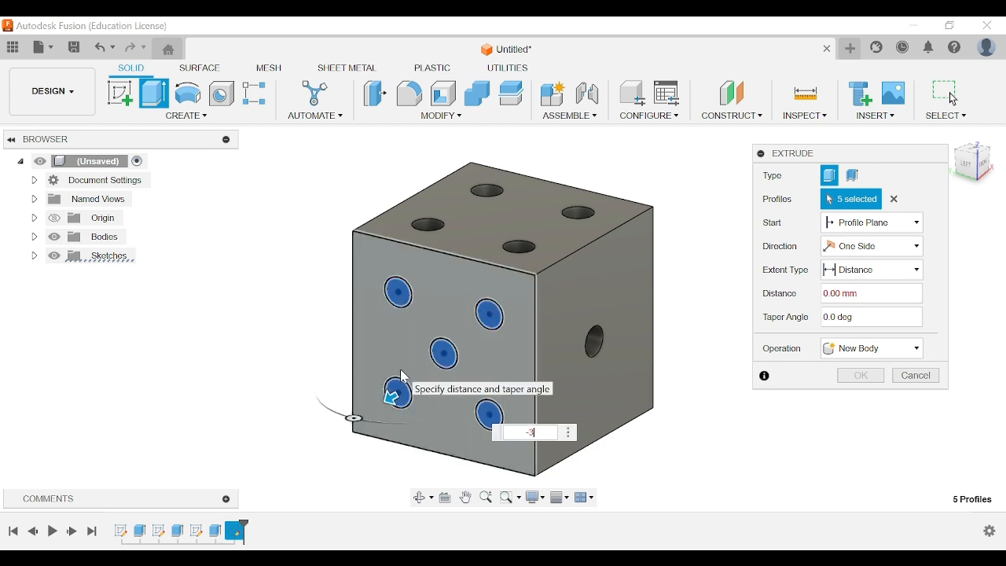
pyautogui.press('Return')
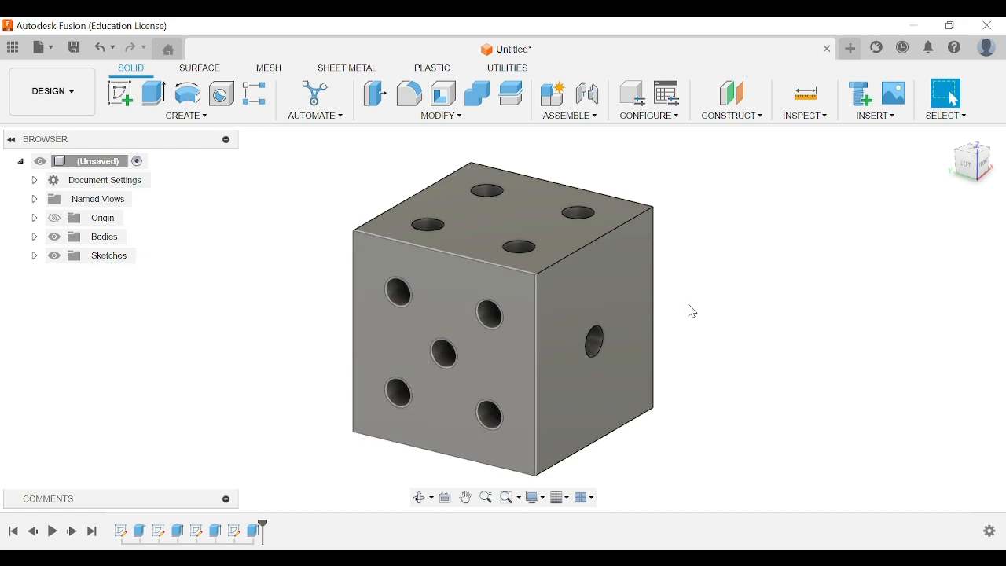
# Step: Start a new sketch on the bottom face of the cube
pyautogui.moveTo(969, 169)
pyautogui.mouseDown()
pyautogui.moveTo(996, 161)
pyautogui.moveTo(1003, 135)
pyautogui.moveTo(994, 129)
pyautogui.moveTo(969, 173)
pyautogui.moveTo(978, 143)
pyautogui.moveTo(948, 171)
pyautogui.moveTo(914, 171)
pyautogui.moveTo(950, 171)
pyautogui.moveTo(949, 153)
pyautogui.moveTo(934, 169)
pyautogui.mouseUp()
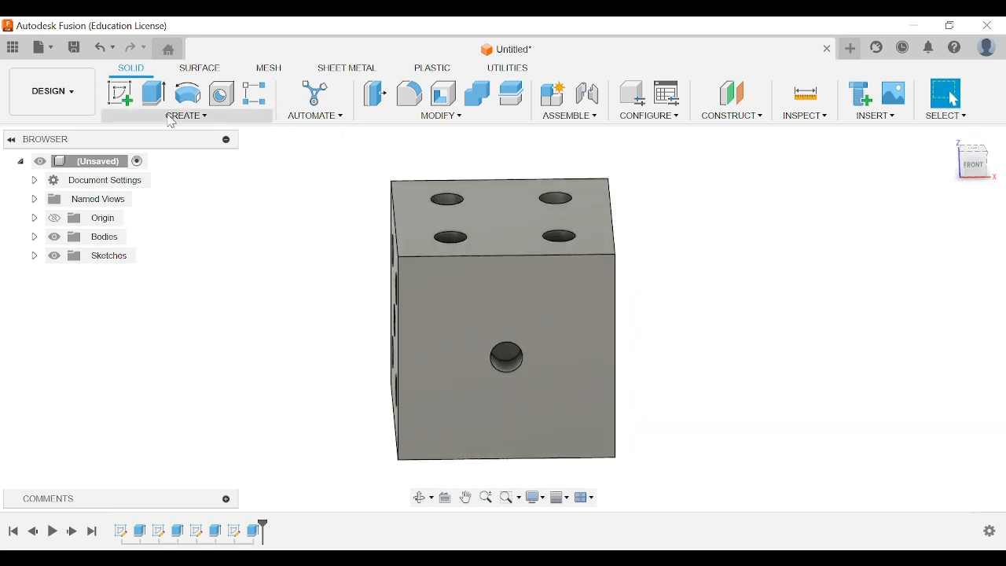
pyautogui.click(119, 94)
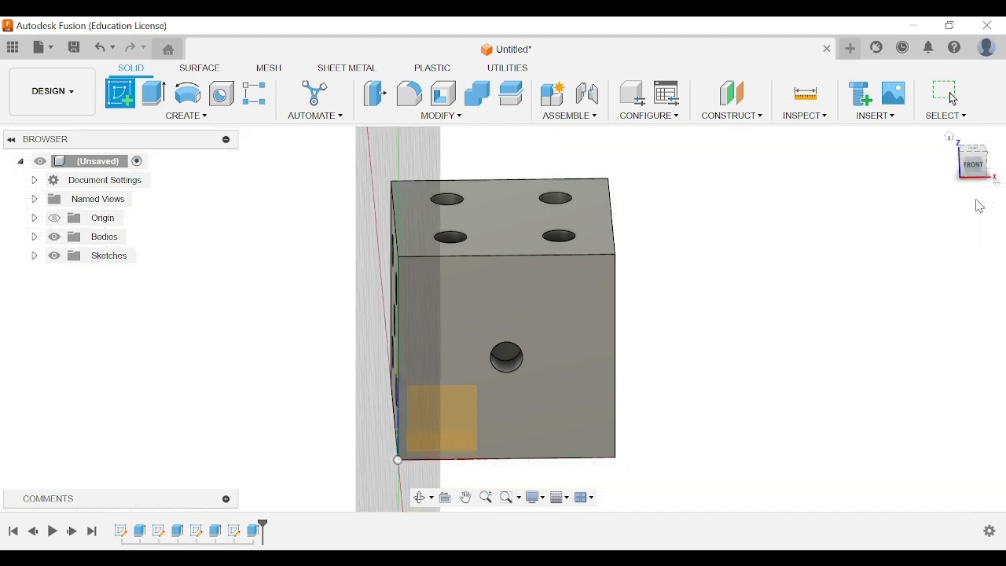
pyautogui.click(978, 175)
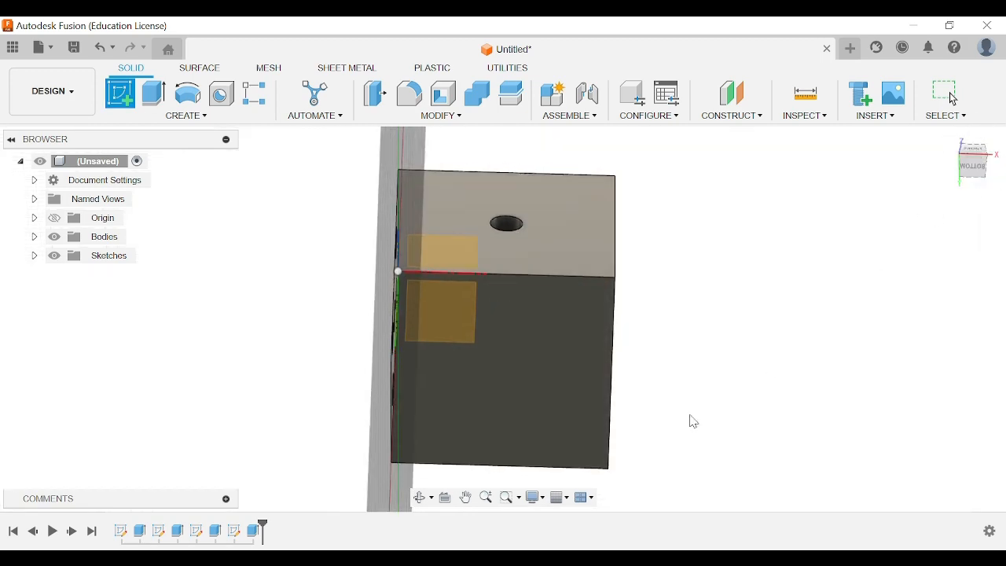
pyautogui.click(535, 411)
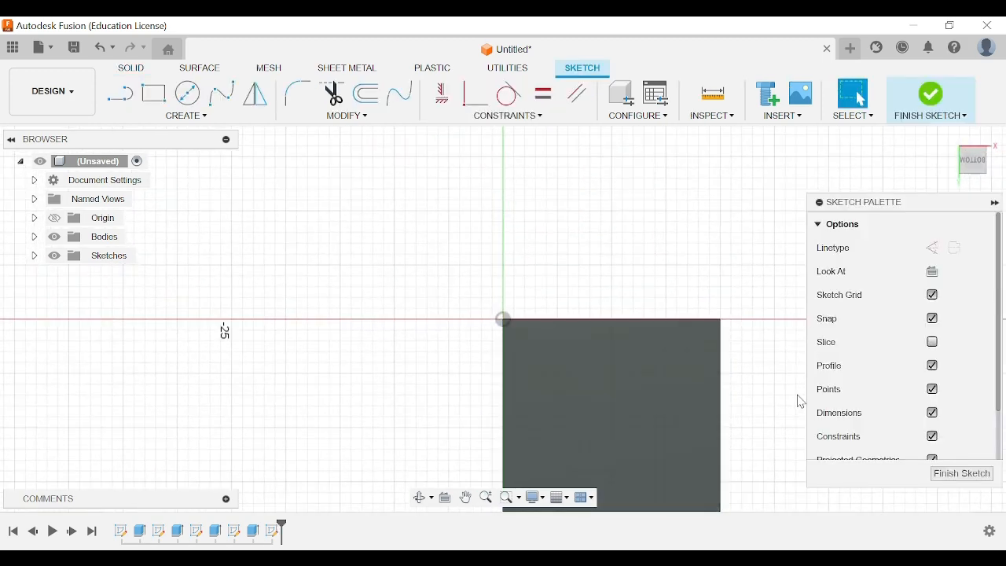
pyautogui.moveTo(801, 401); pyautogui.dragTo(658, 301, button='middle')
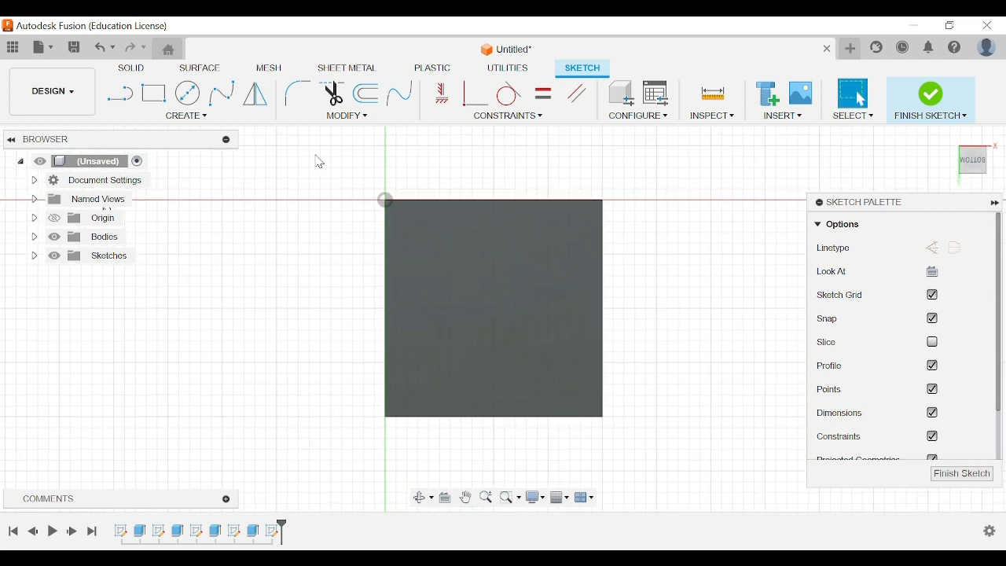
# Step: Draw a 3 mm center diameter circle in the upper-left quarter of the bottom face
pyautogui.click(187, 94)
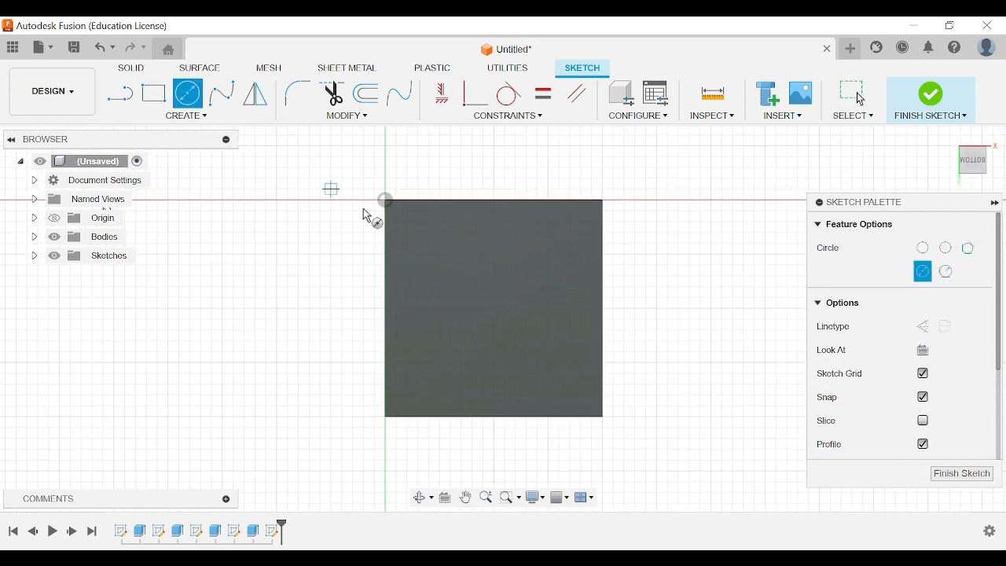
pyautogui.click(441, 255)
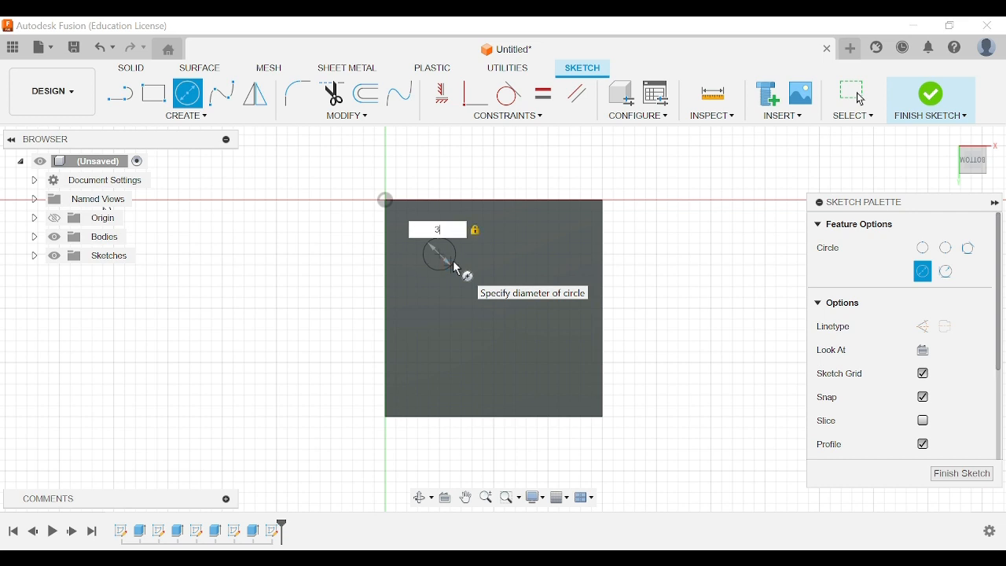
pyautogui.press('Return')
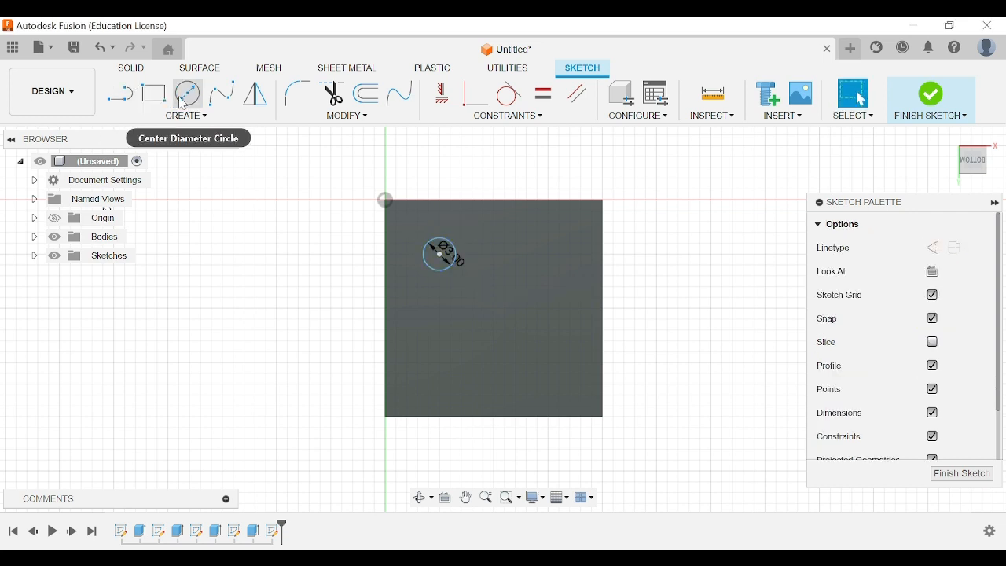
# Step: Draw a second 3 mm circle directly below the first one, slightly below mid-height of the bottom face
pyautogui.click(440, 331)
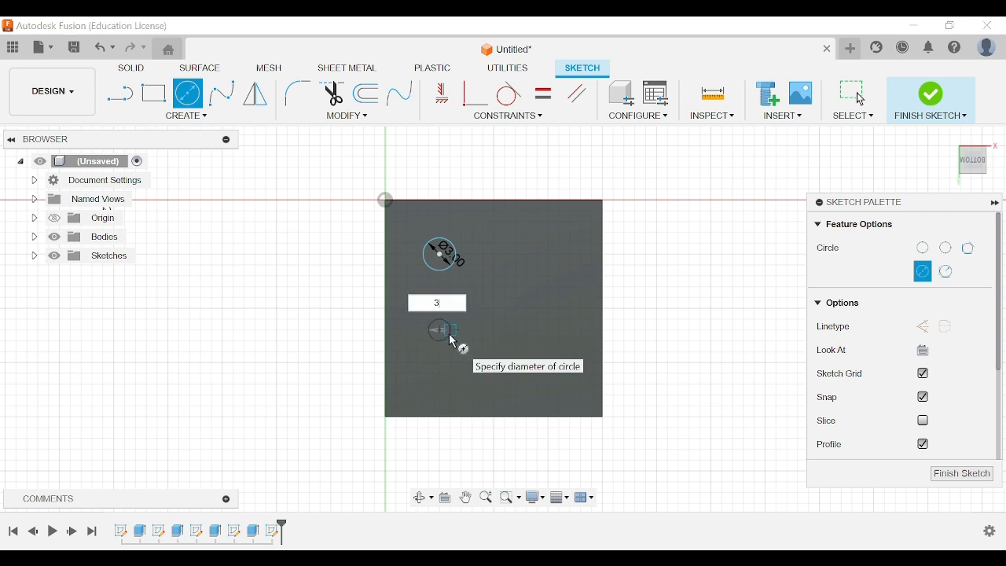
pyautogui.write('3')
pyautogui.press('Return')
pyautogui.press('Escape')
# Step: Draw a third 3 mm circle below the other two, near the lower-left corner of the bottom face
pyautogui.click(188, 93)
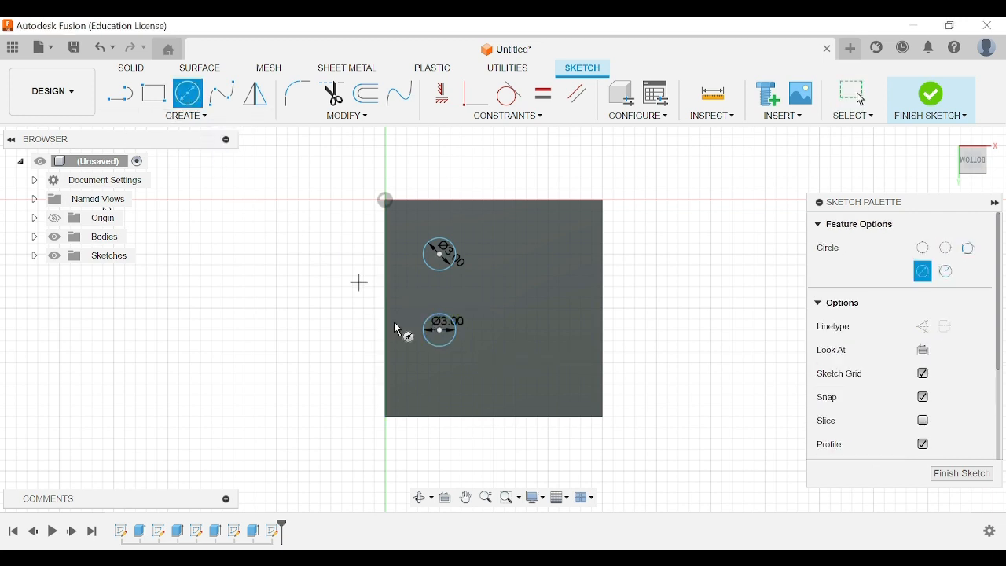
pyautogui.click(440, 374)
pyautogui.write('3')
pyautogui.press('Return')
pyautogui.press('Escape')
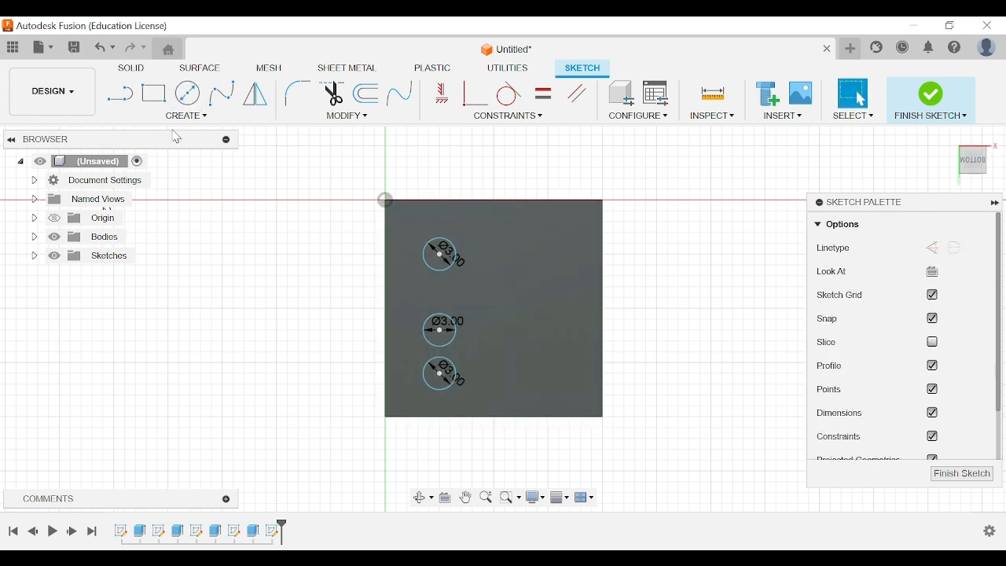
# Step: Draw a 3 mm center diameter circle in the upper-right quarter of the bottom face, level with the top circle of the left column
pyautogui.press('c')
pyautogui.click(554, 254)
pyautogui.write('3')
pyautogui.press('Return')
pyautogui.press('Escape')
# Step: Draw a second 3 mm circle in the right column, level with the middle circle of the left column
pyautogui.press('c')
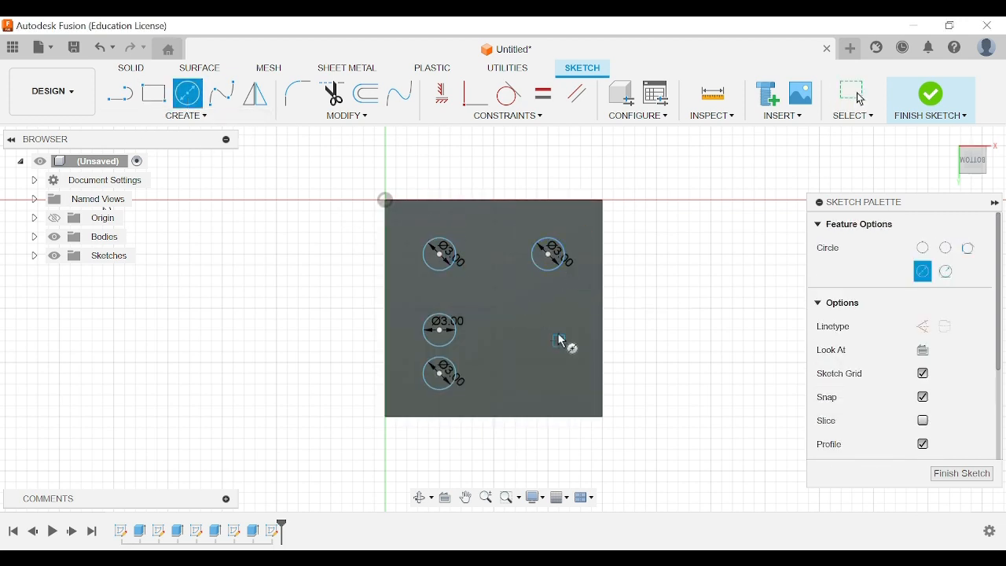
pyautogui.click(549, 330)
pyautogui.write('3')
pyautogui.press('Return')
pyautogui.press('Escape')
# Step: Draw a third 3 mm circle in the right column, near the lower-right corner of the bottom face
pyautogui.press('c')
pyautogui.click(550, 385)
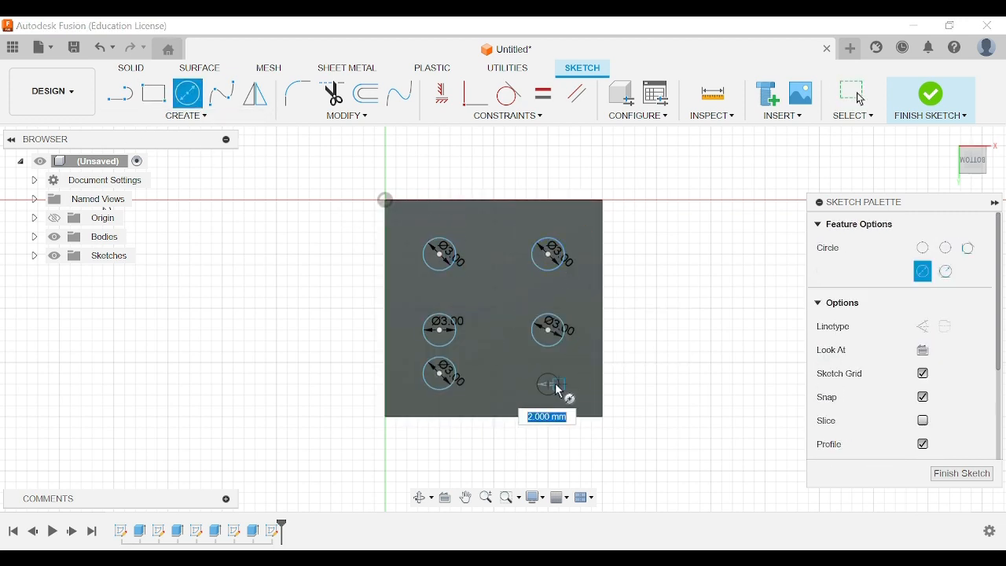
pyautogui.write('3')
pyautogui.press('Return')
pyautogui.press('Escape')
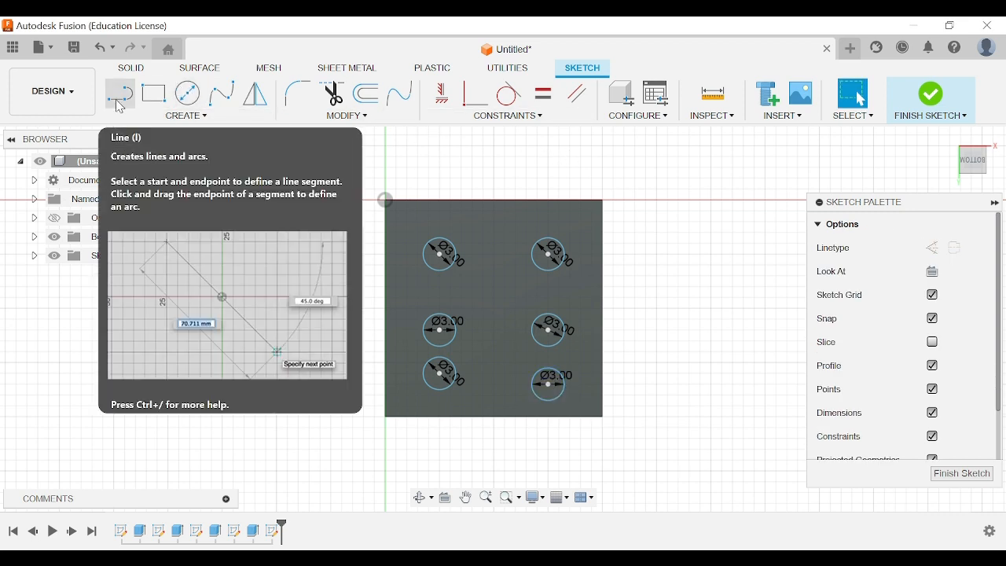
# Step: Add a 5 mm sketch dimension between the upper-left circle's center and the face's left edge
pyautogui.click(202, 115)
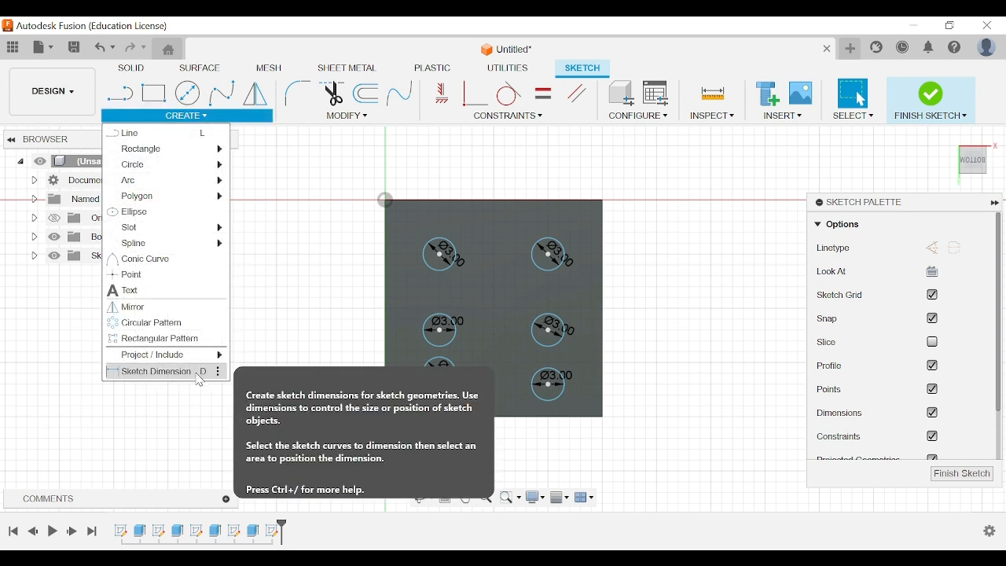
pyautogui.click(157, 370)
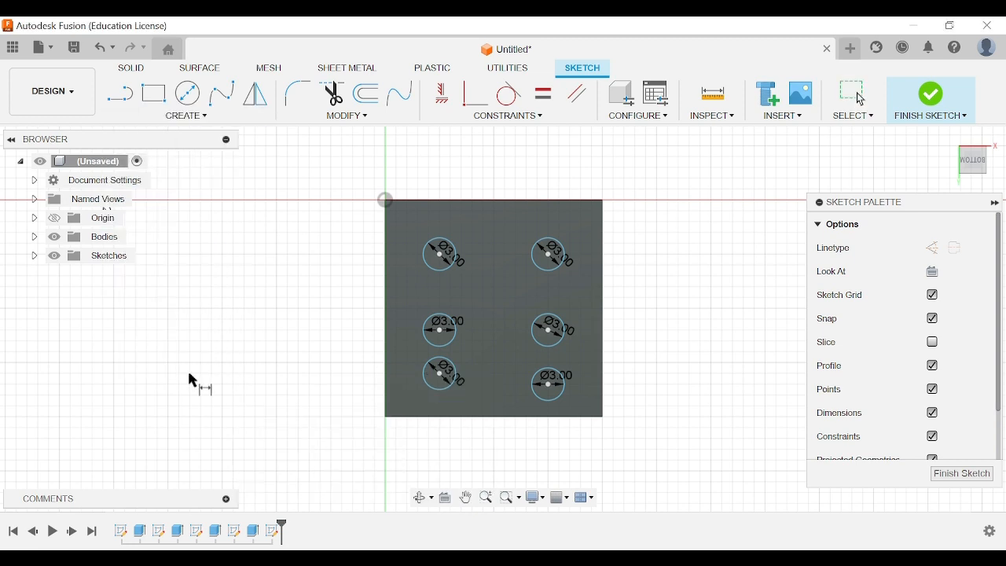
pyautogui.click(439, 254)
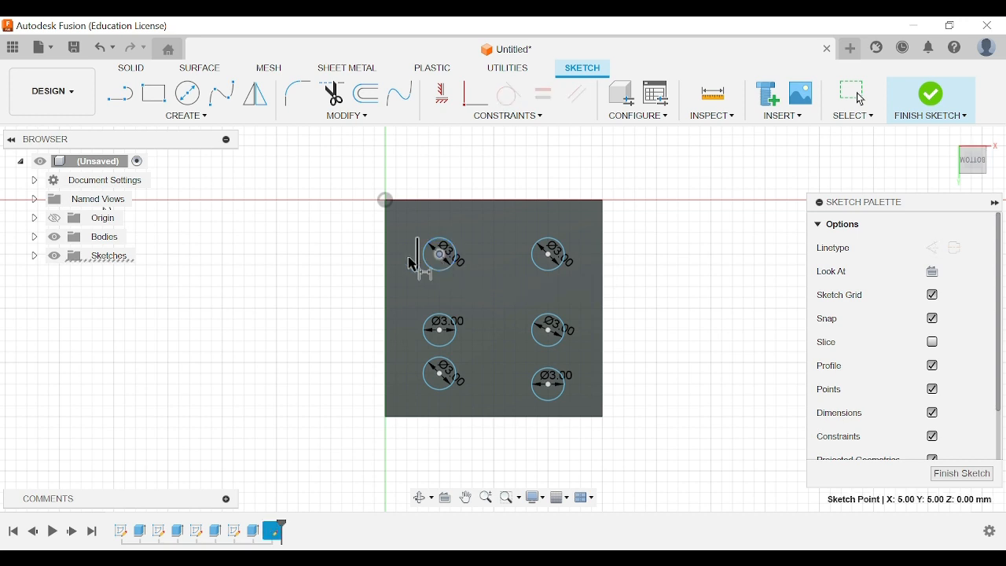
pyautogui.click(389, 271)
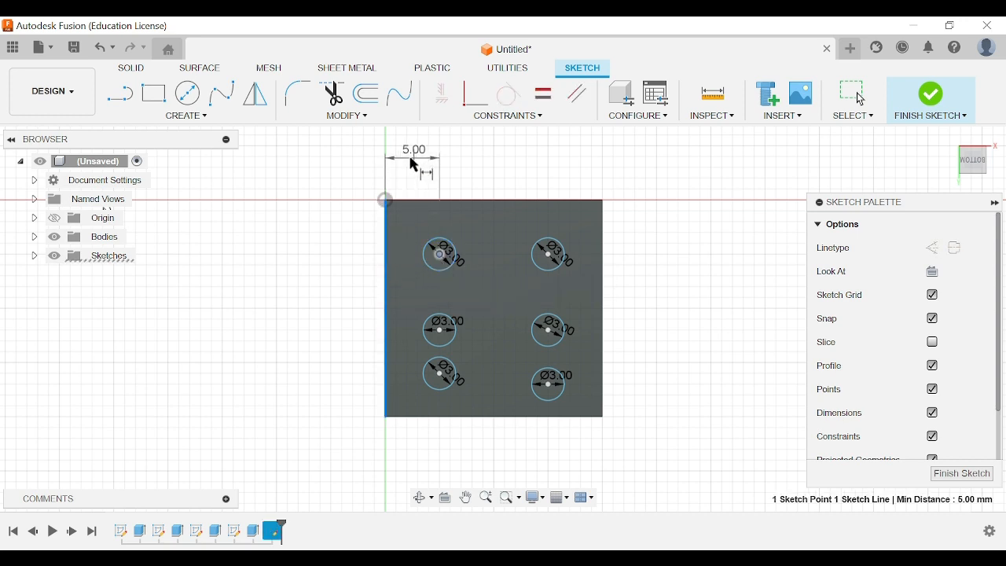
pyautogui.click(410, 165)
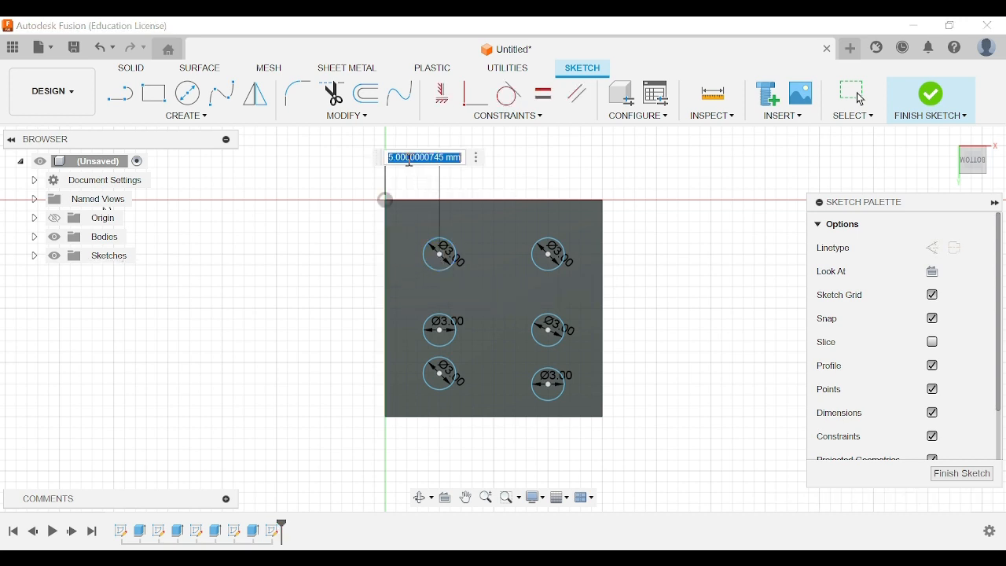
pyautogui.press('Return')
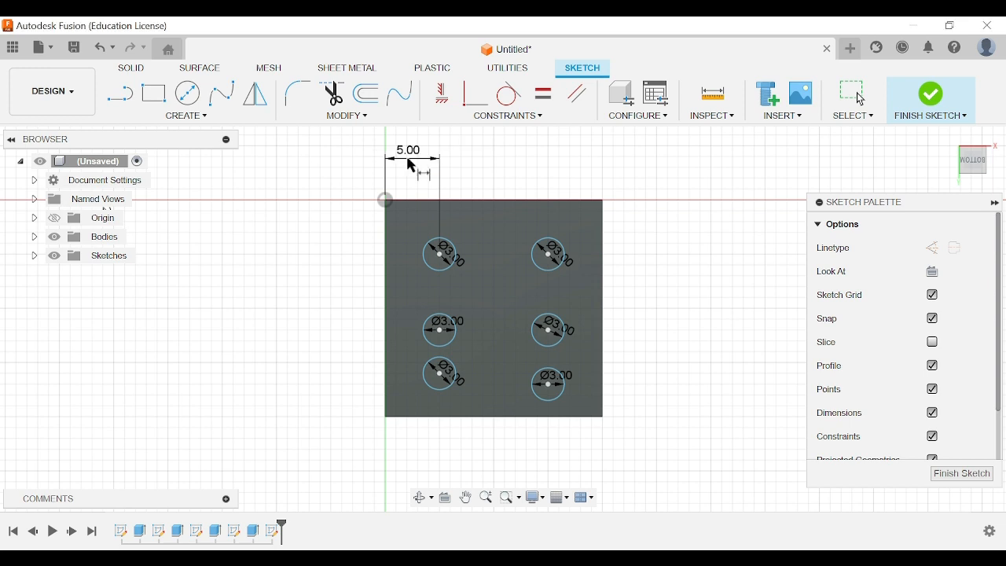
# Step: Dimension the upper-left circle's center 4 mm from the face's top edge
pyautogui.click(441, 254)
pyautogui.click(471, 202)
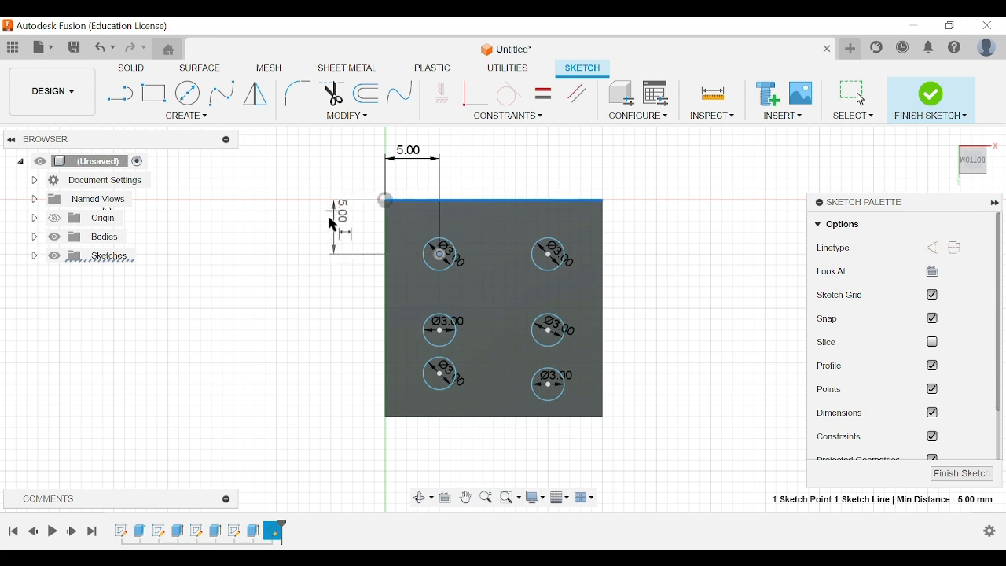
pyautogui.click(328, 228)
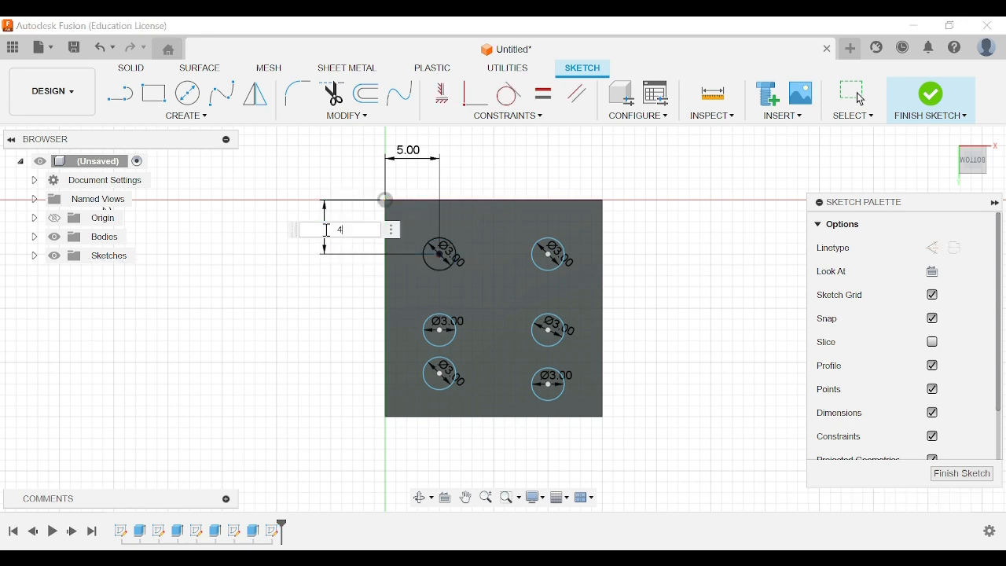
pyautogui.press('Return')
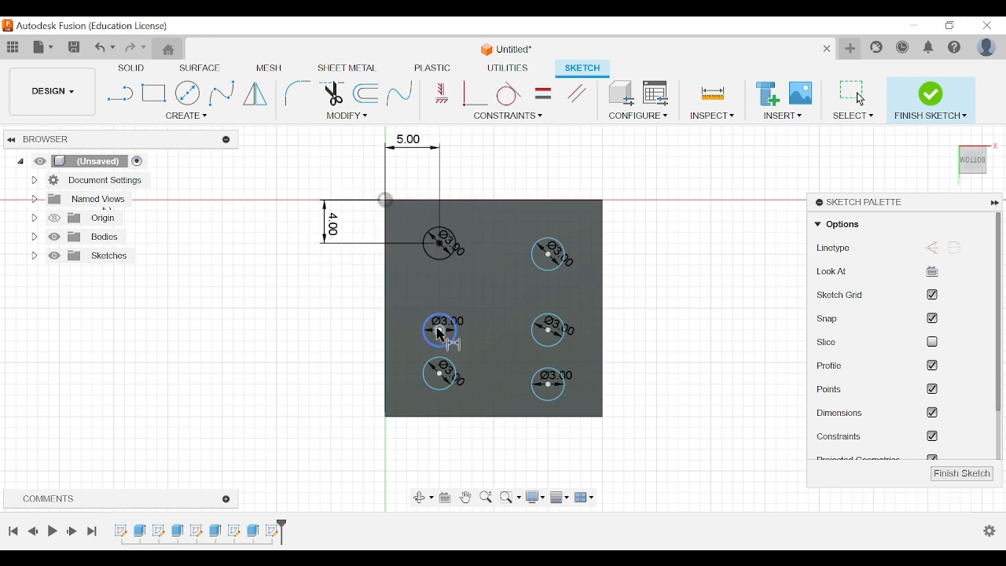
# Step: Dimension the left column's middle circle center 5 mm from the face's left edge
pyautogui.click(440, 331)
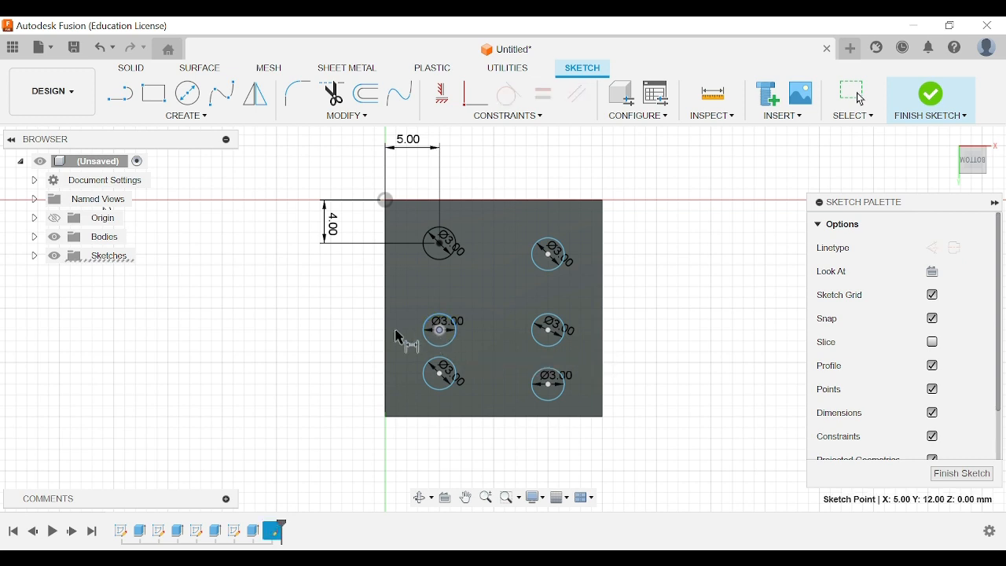
pyautogui.click(385, 337)
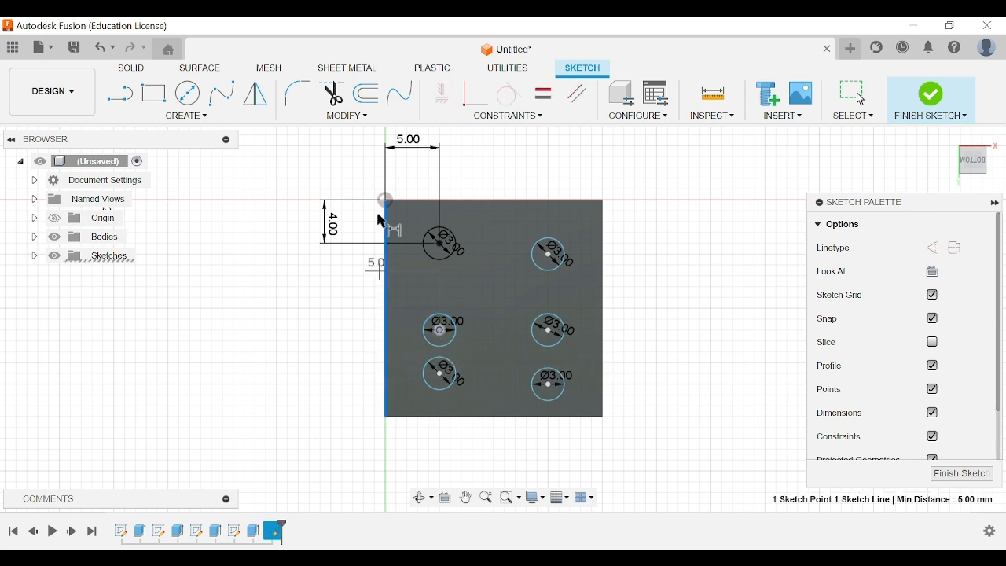
pyautogui.click(474, 163)
pyautogui.write('5')
pyautogui.press('Return')
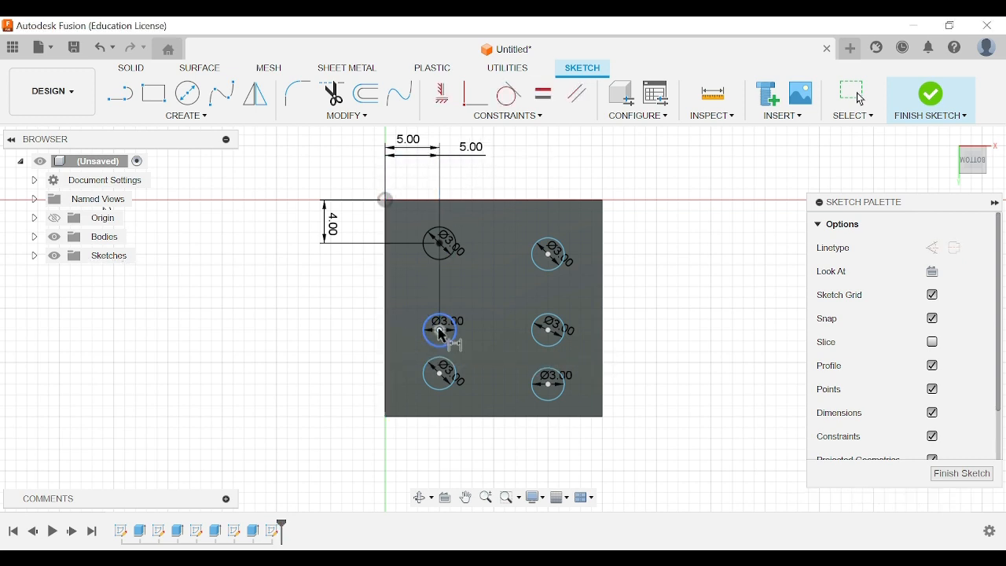
pyautogui.click(440, 331)
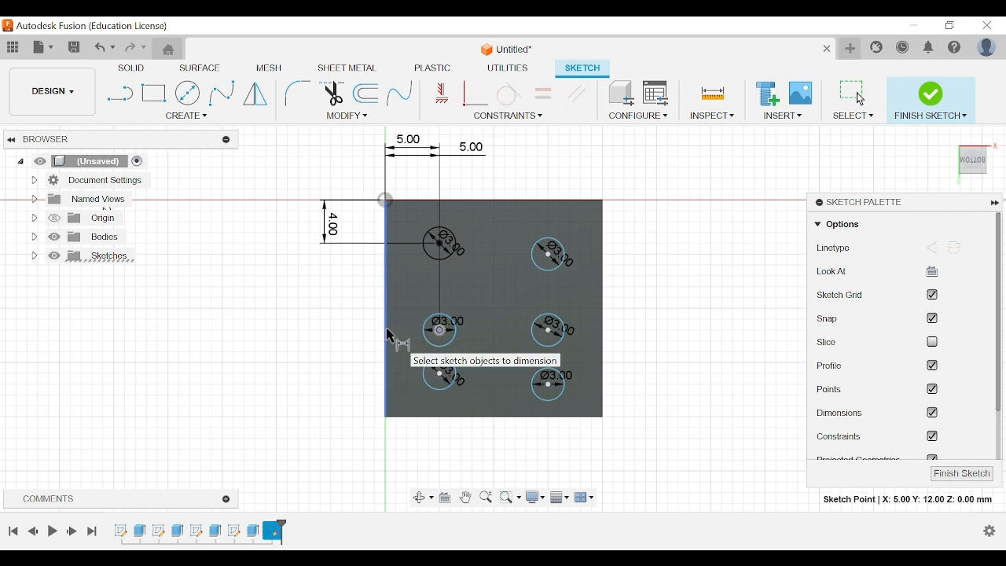
pyautogui.click(386, 336)
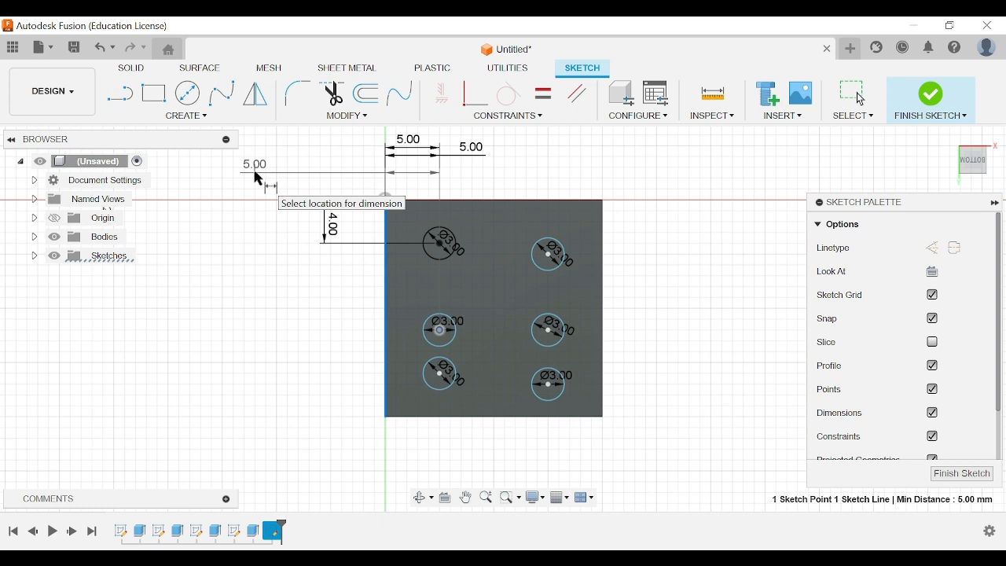
pyautogui.click(351, 306)
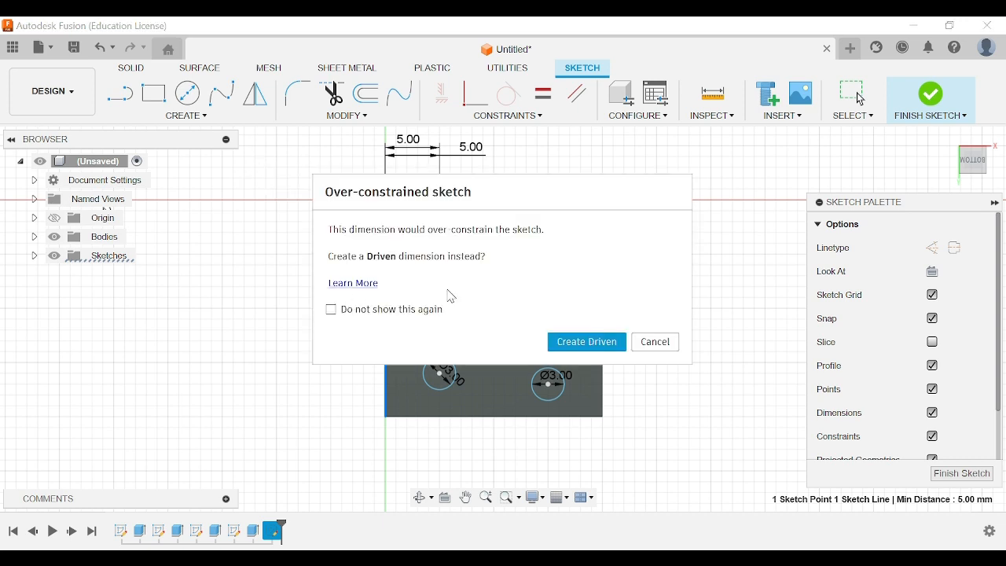
pyautogui.click(656, 346)
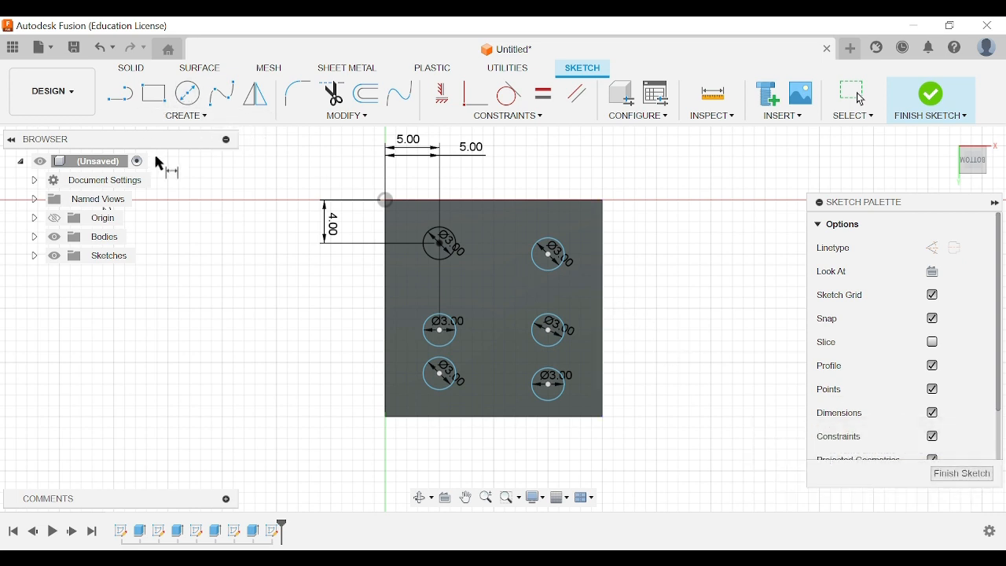
# Step: Dimension the left column's middle circle center 10 mm from the face's top edge
pyautogui.click(440, 330)
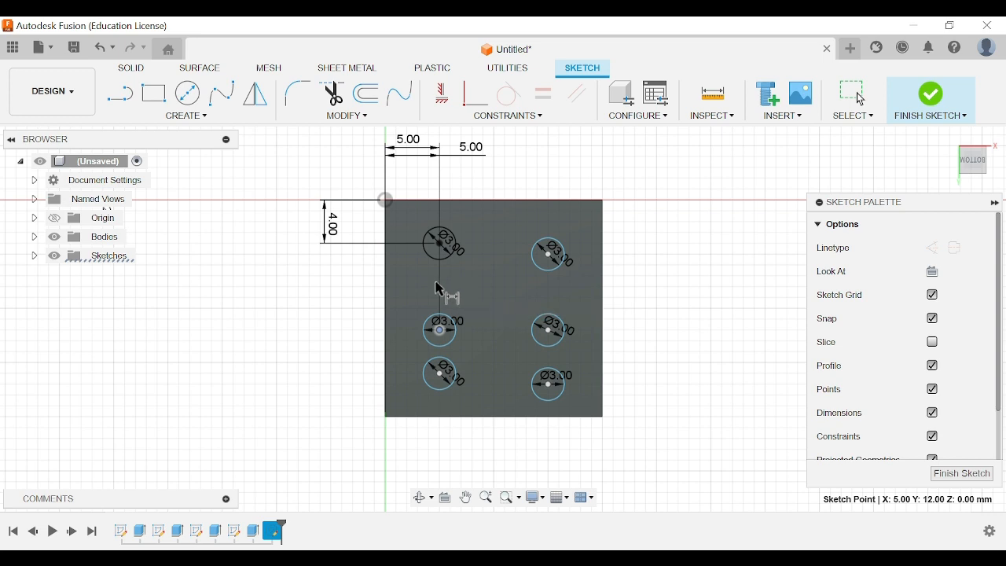
pyautogui.click(483, 202)
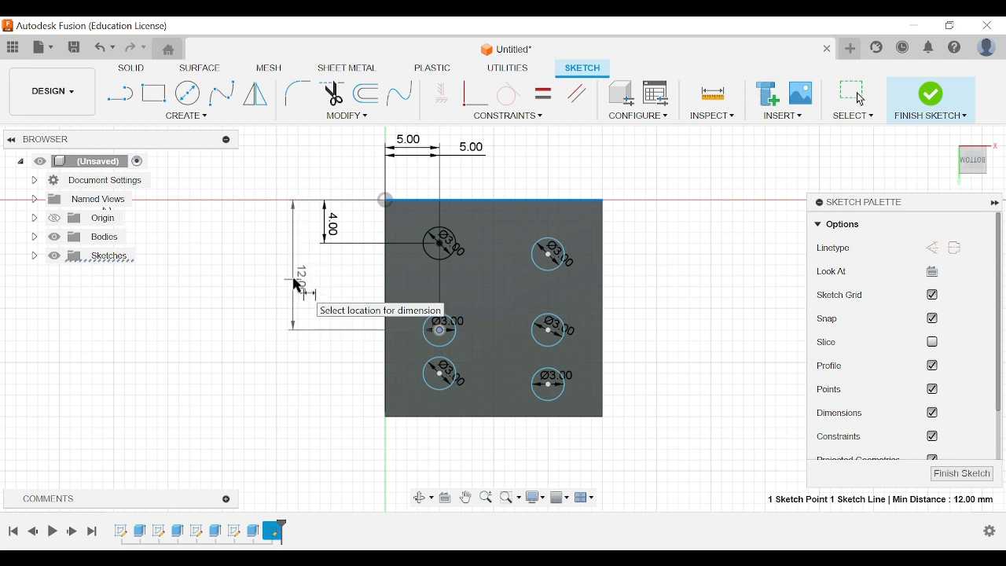
pyautogui.click(296, 279)
pyautogui.write('10')
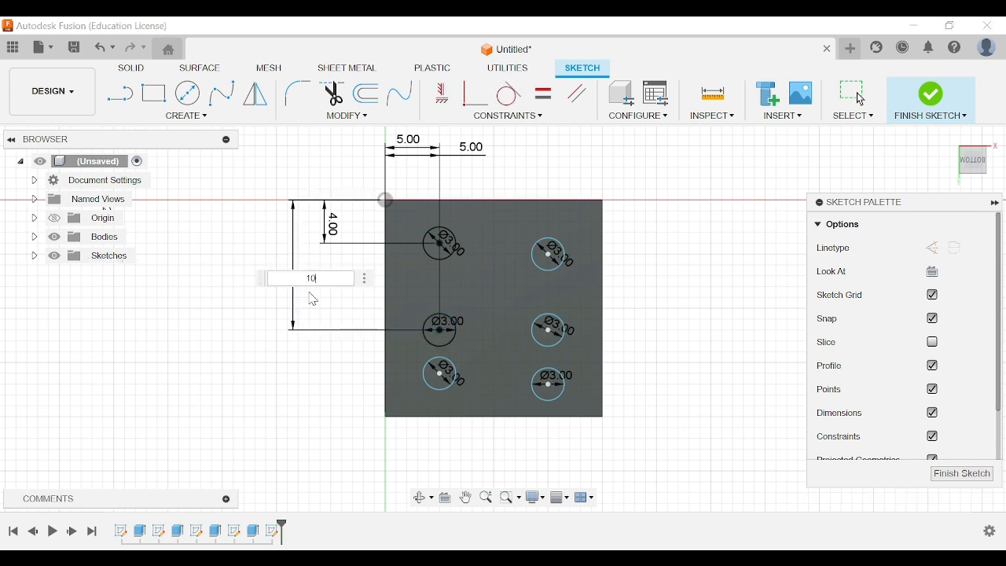
pyautogui.press('Return')
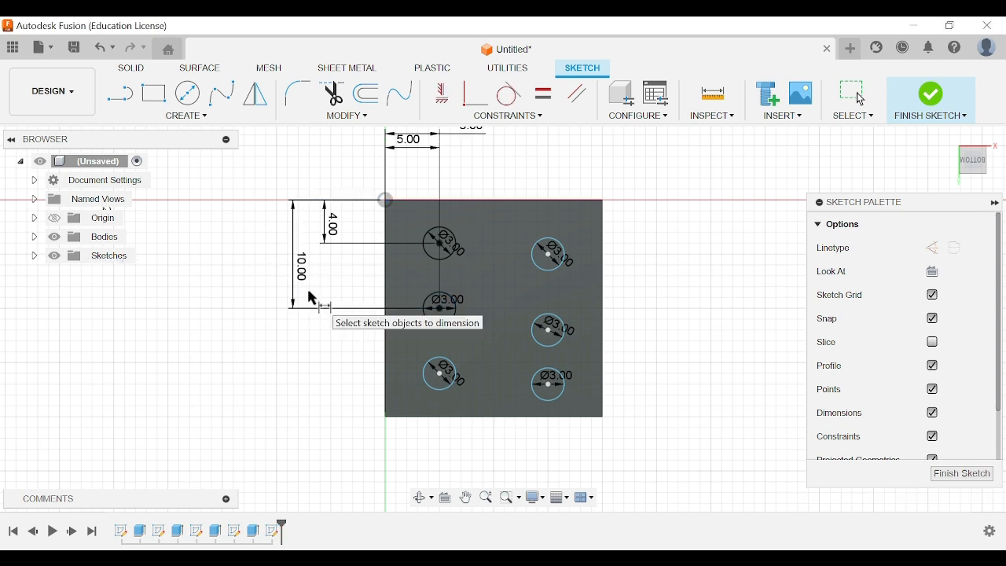
# Step: Dimension the lower-left circle's center 4 mm from the face's bottom edge
pyautogui.click(441, 376)
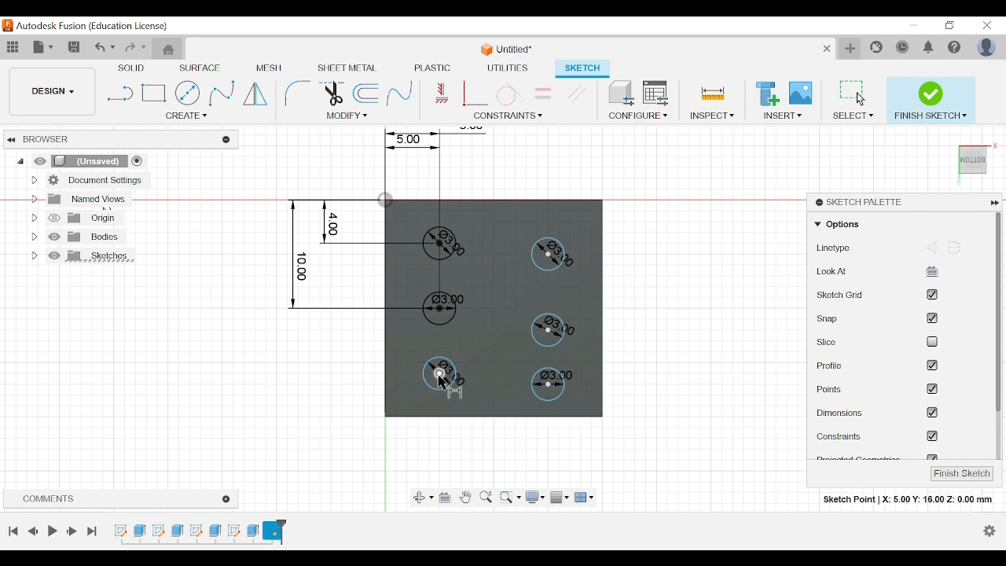
pyautogui.click(465, 419)
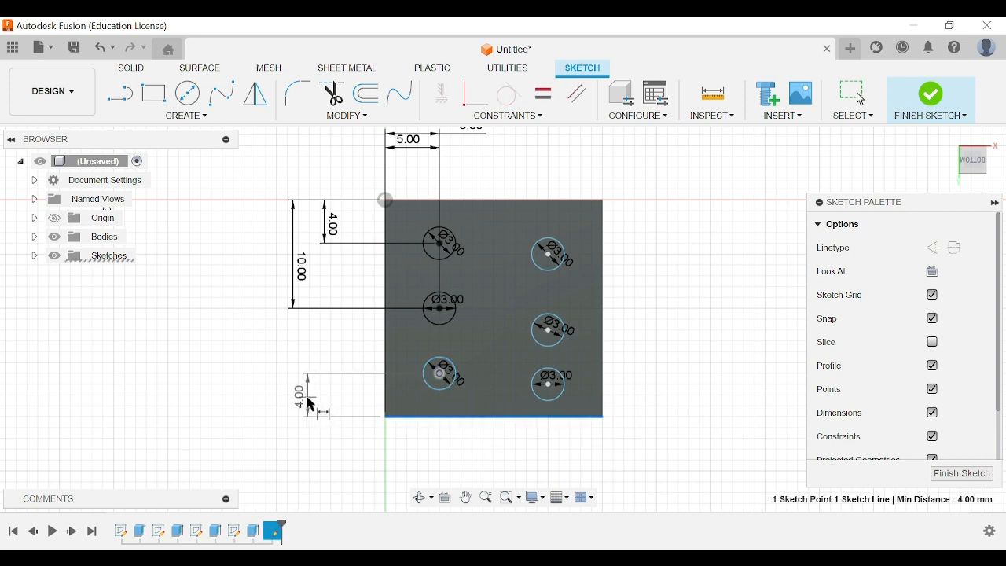
pyautogui.click(309, 405)
pyautogui.write('4')
pyautogui.press('Return')
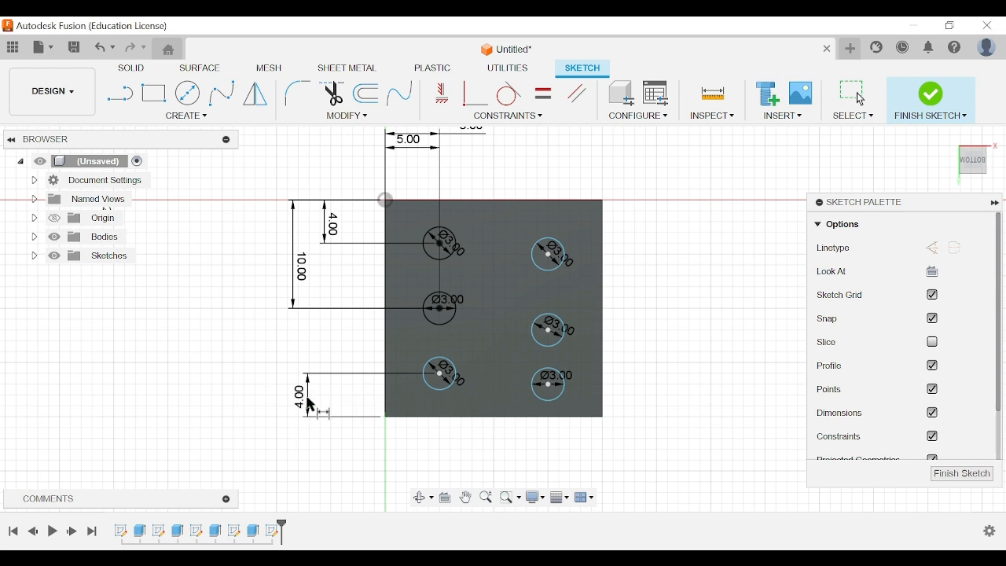
# Step: Dimension the lower-left circle's center 5 mm from the face's left edge
pyautogui.click(441, 374)
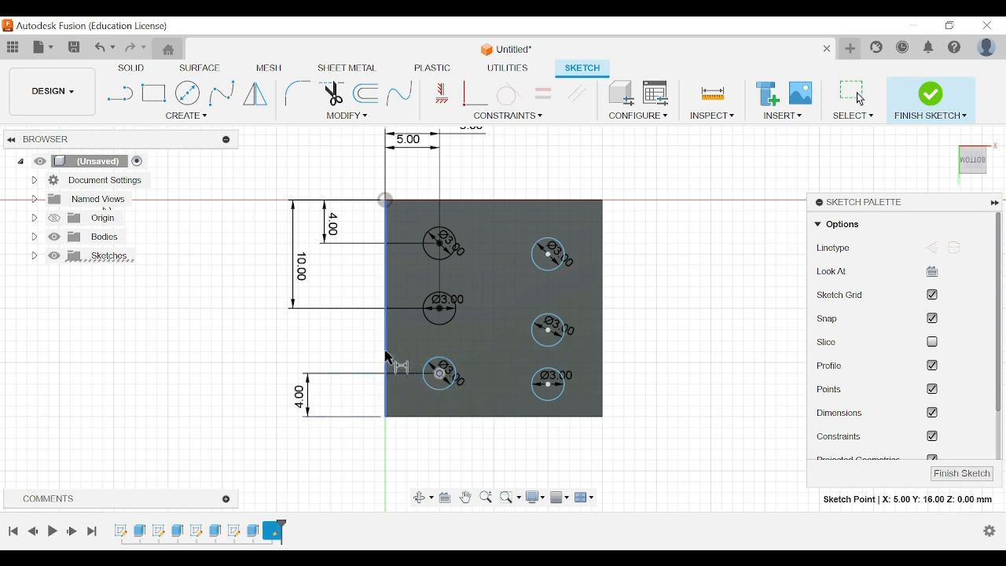
pyautogui.click(385, 363)
pyautogui.click(402, 451)
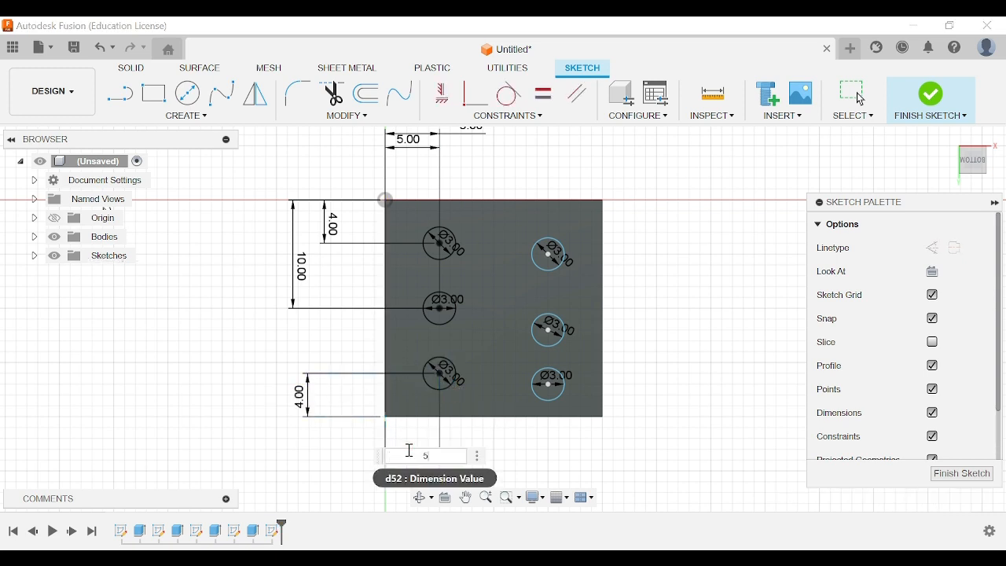
pyautogui.write('5')
pyautogui.press('Return')
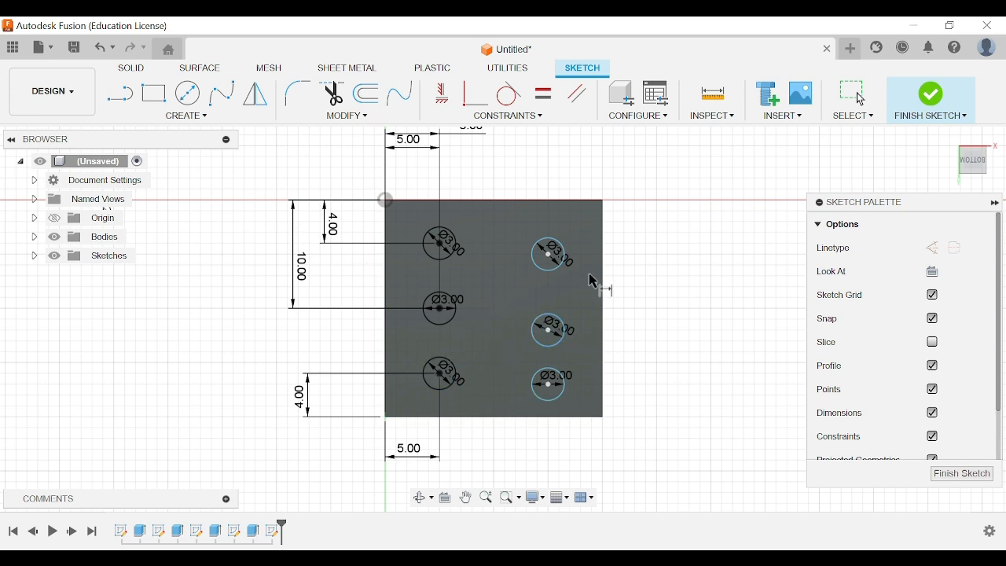
# Step: Move the left column's 4 mm and 5 mm dimension labels closer to the face so they are neatly stacked
pyautogui.moveTo(650, 271); pyautogui.dragTo(649, 291, button='middle')
pyautogui.moveTo(333, 243); pyautogui.dragTo(360, 250)
pyautogui.moveTo(411, 172); pyautogui.dragTo(421, 192)
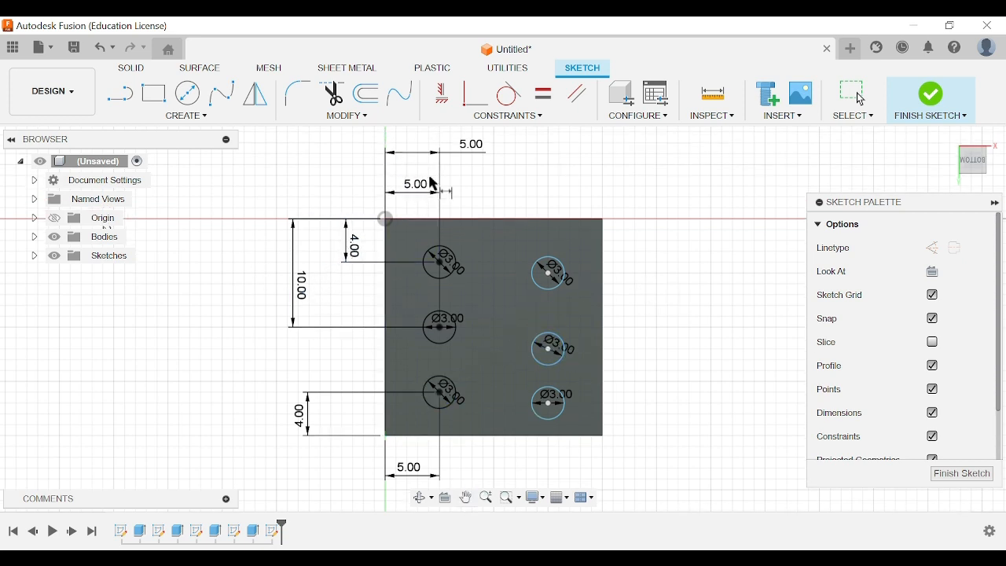
pyautogui.moveTo(471, 150); pyautogui.dragTo(424, 155)
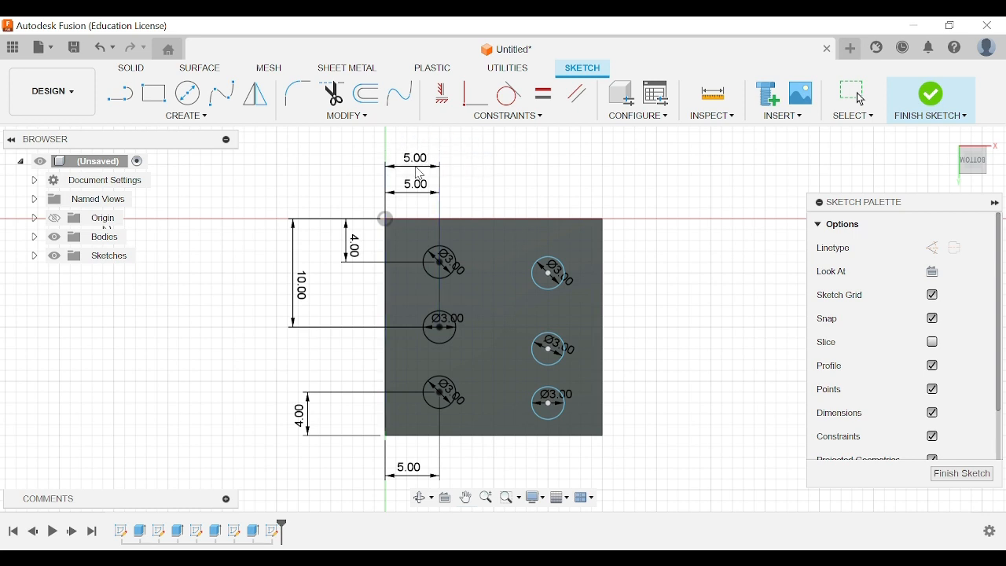
pyautogui.moveTo(308, 418); pyautogui.dragTo(329, 419)
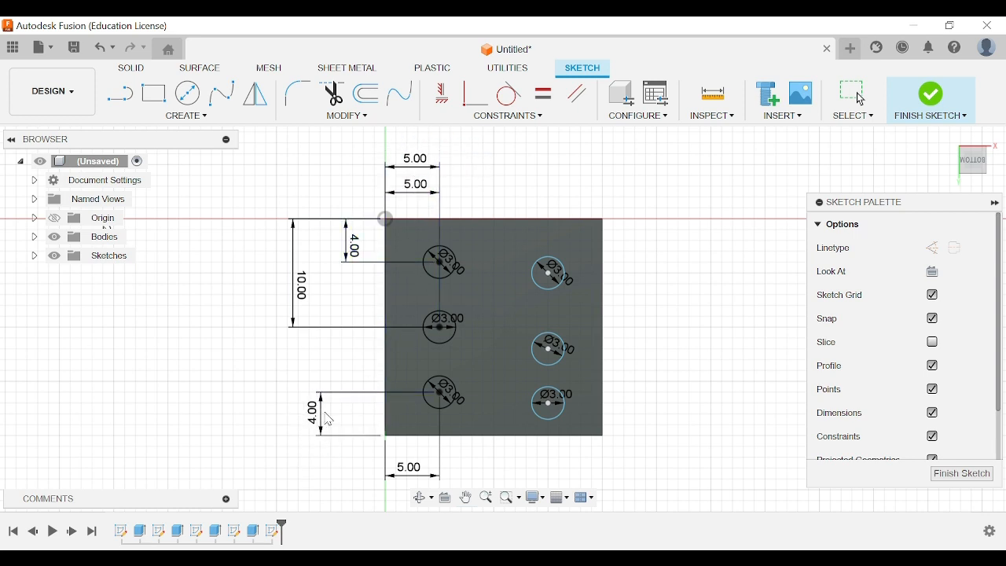
pyautogui.moveTo(408, 471); pyautogui.dragTo(411, 456)
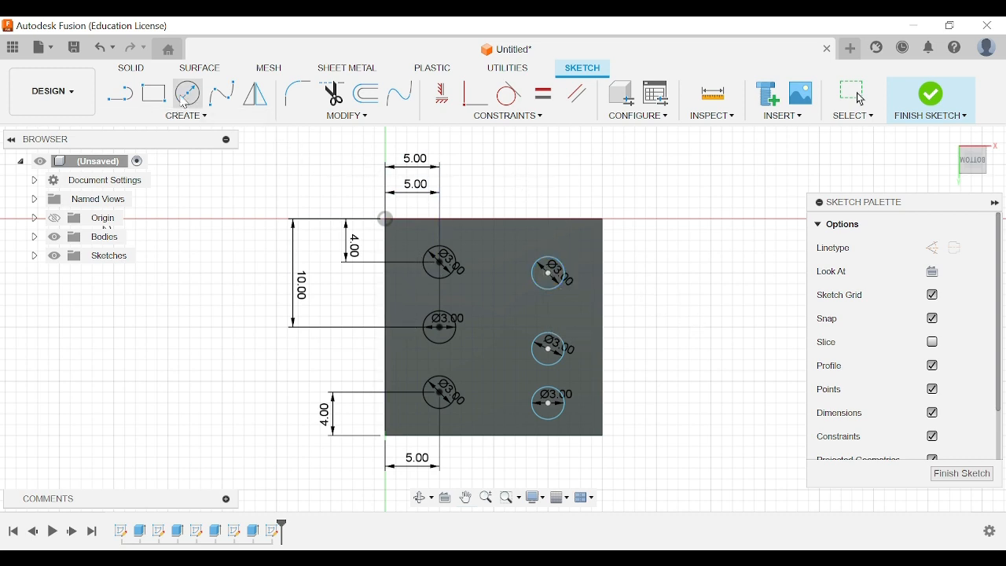
# Step: Dimension the upper-right circle's center 4 mm from the face's top edge
pyautogui.click(550, 273)
pyautogui.click(550, 219)
pyautogui.click(675, 247)
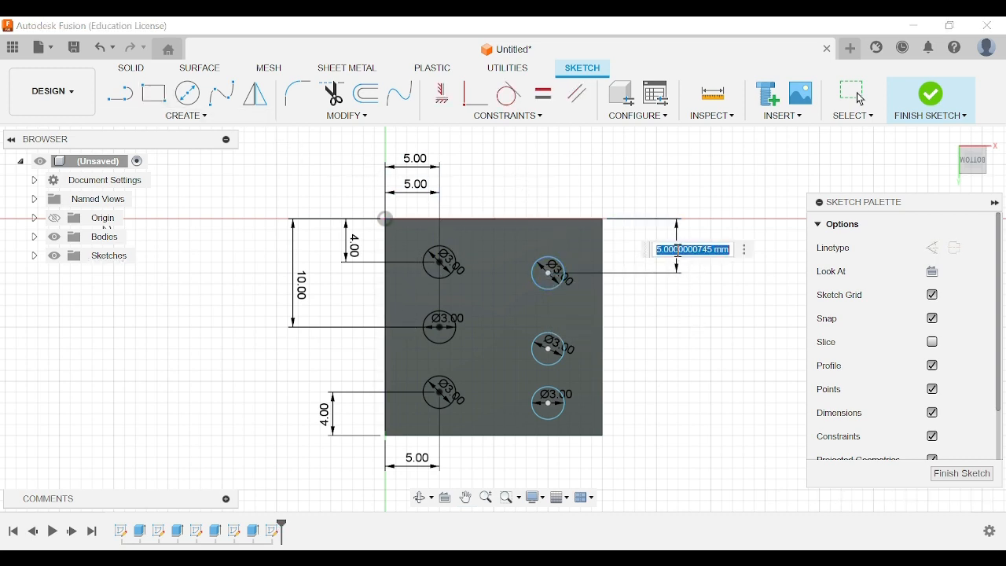
pyautogui.write('4')
pyautogui.press('Return')
# Step: Dimension the right column's middle circle center 10 mm from the face's top edge
pyautogui.click(547, 348)
pyautogui.click(555, 220)
pyautogui.click(676, 300)
pyautogui.write('10')
pyautogui.press('Return')
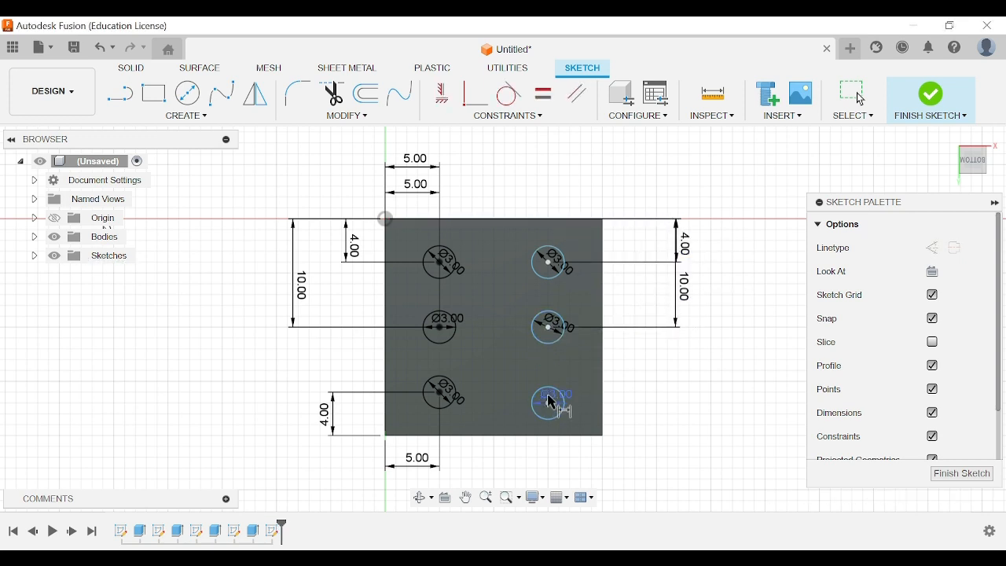
pyautogui.click(548, 403)
pyautogui.click(554, 220)
pyautogui.click(676, 369)
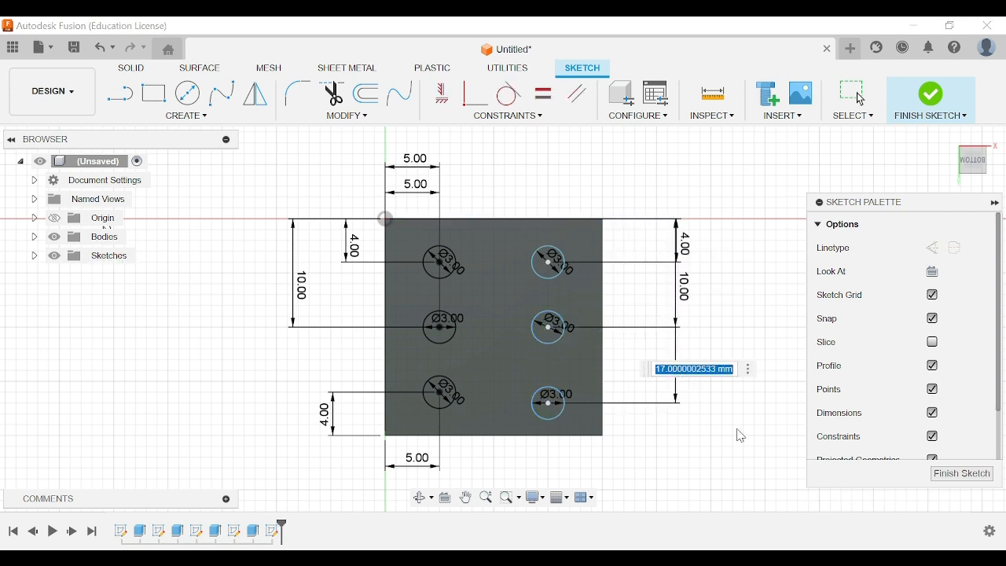
pyautogui.press('Return')
pyautogui.click(684, 374)
pyautogui.press('Delete')
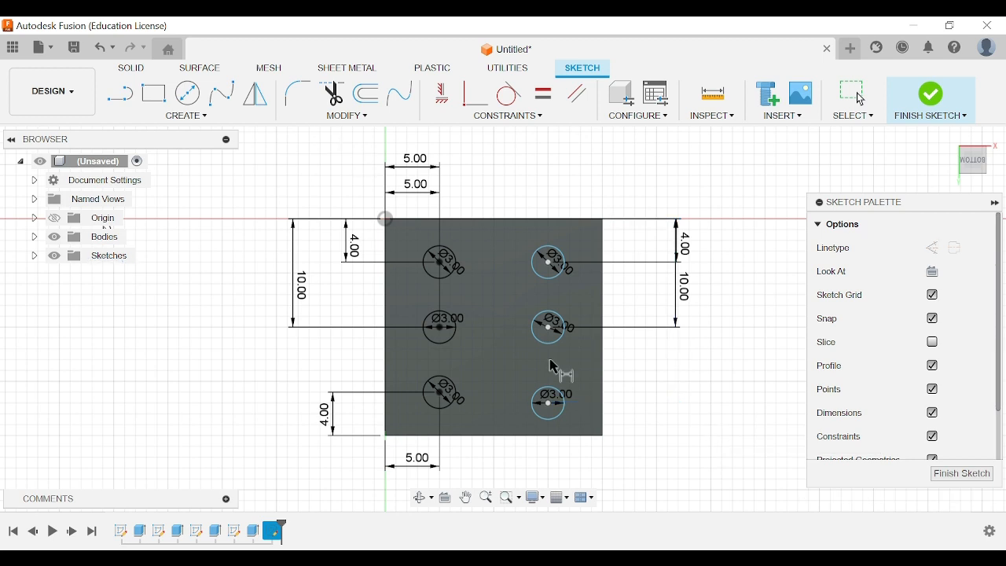
# Step: Dimension the lower-right circle's center 4 mm from the face's bottom edge
pyautogui.click(548, 403)
pyautogui.click(548, 435)
pyautogui.click(680, 413)
pyautogui.write('4')
pyautogui.press('Return')
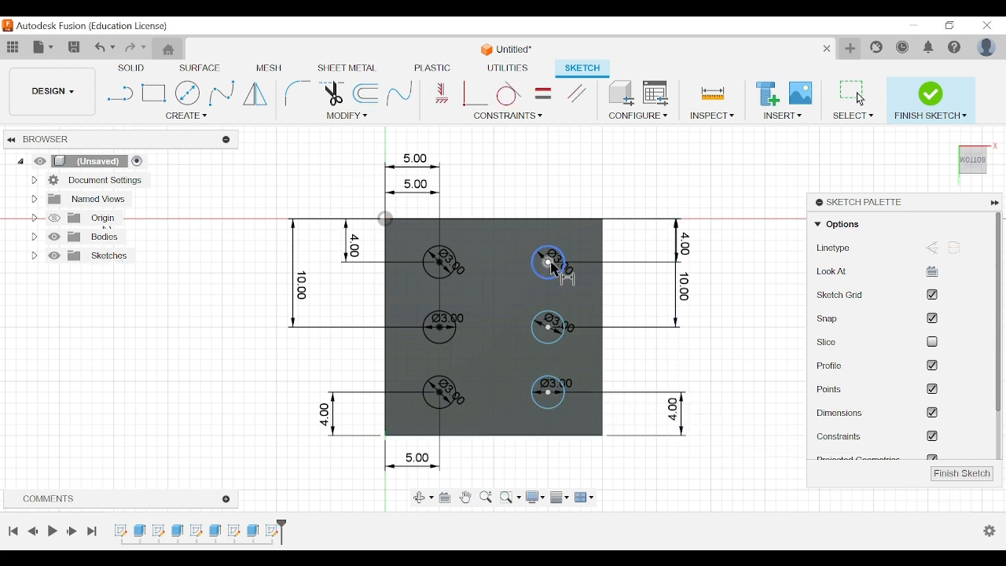
# Step: Dimension the centers of all three right-column circles 5 mm from the face's right edge
pyautogui.click(548, 261)
pyautogui.click(602, 239)
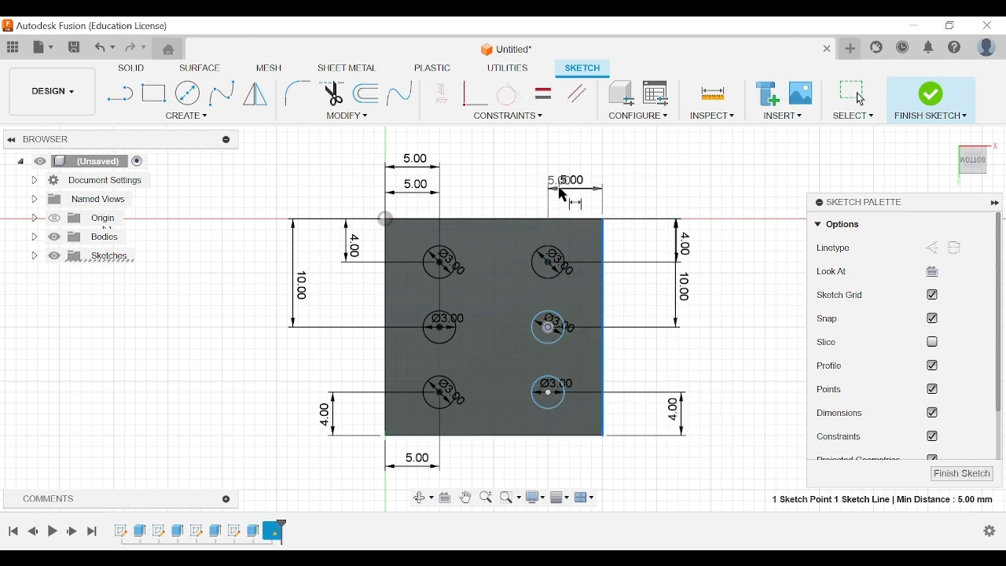
pyautogui.click(561, 189)
pyautogui.write('5')
pyautogui.press('Return')
pyautogui.click(548, 392)
pyautogui.click(602, 415)
pyautogui.click(570, 470)
pyautogui.press('Return')
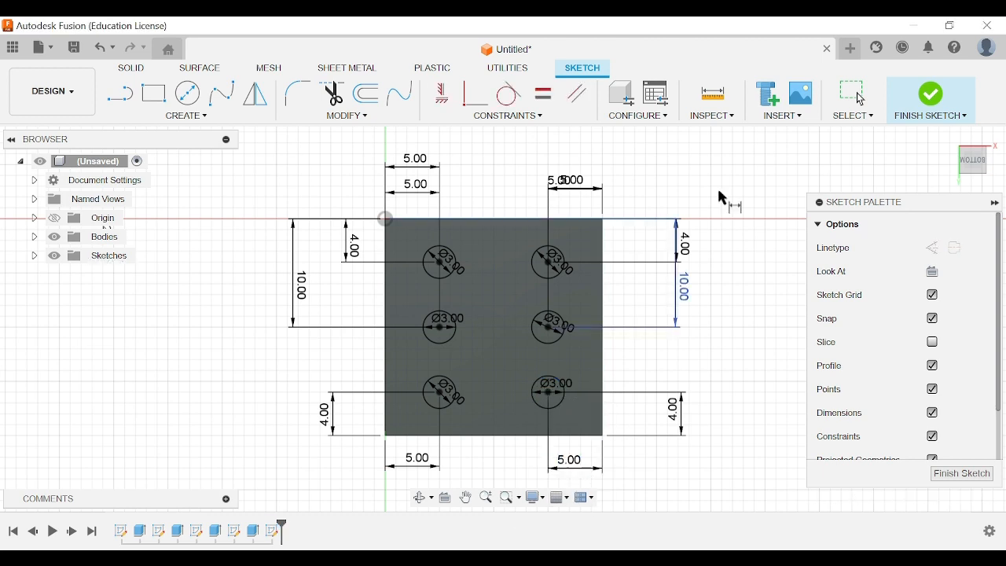
# Step: Finish the sketch and extrude-cut all six circles -3 mm into the cube's bottom face
pyautogui.moveTo(973, 163); pyautogui.dragTo(964, 132)
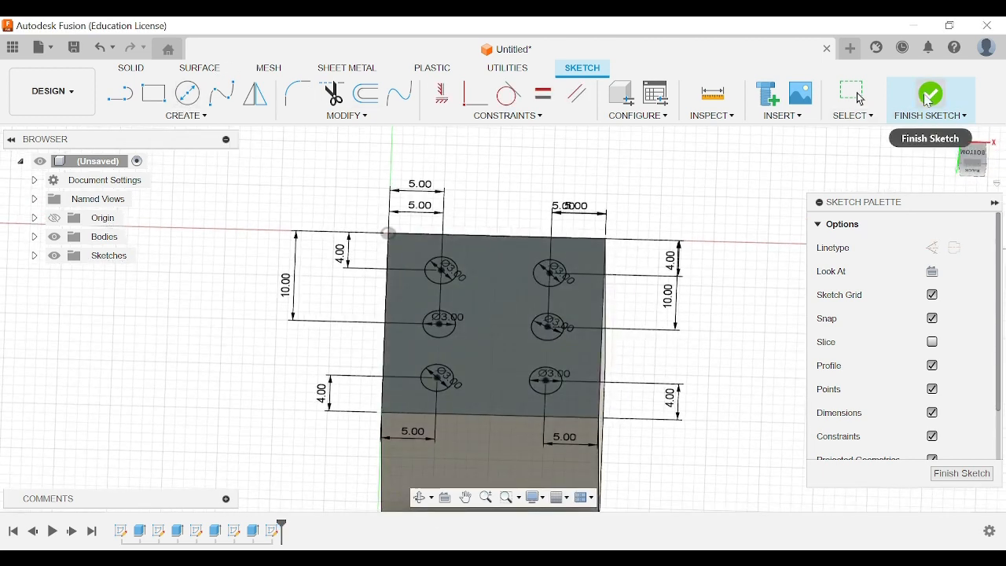
pyautogui.click(929, 98)
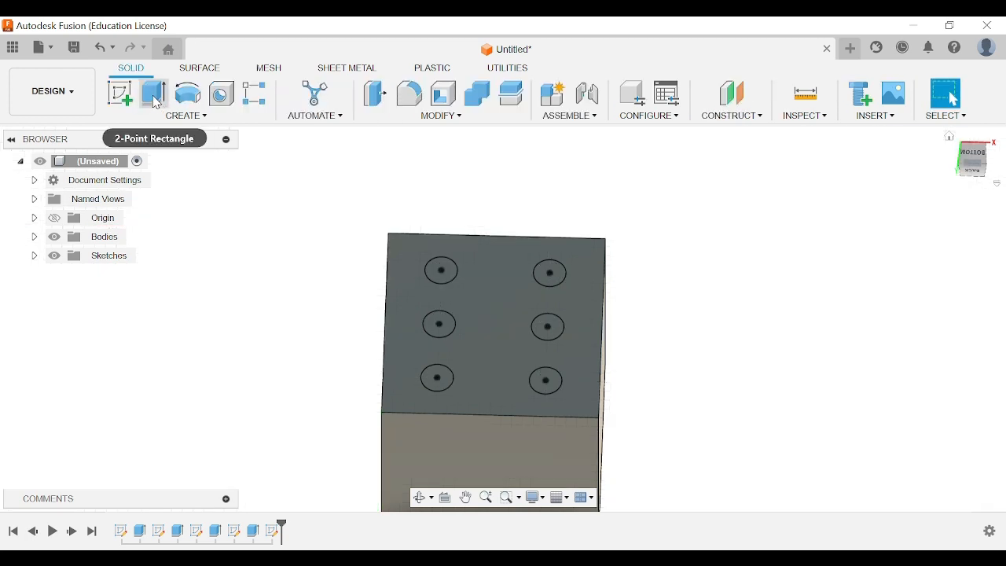
pyautogui.click(154, 94)
pyautogui.click(442, 271)
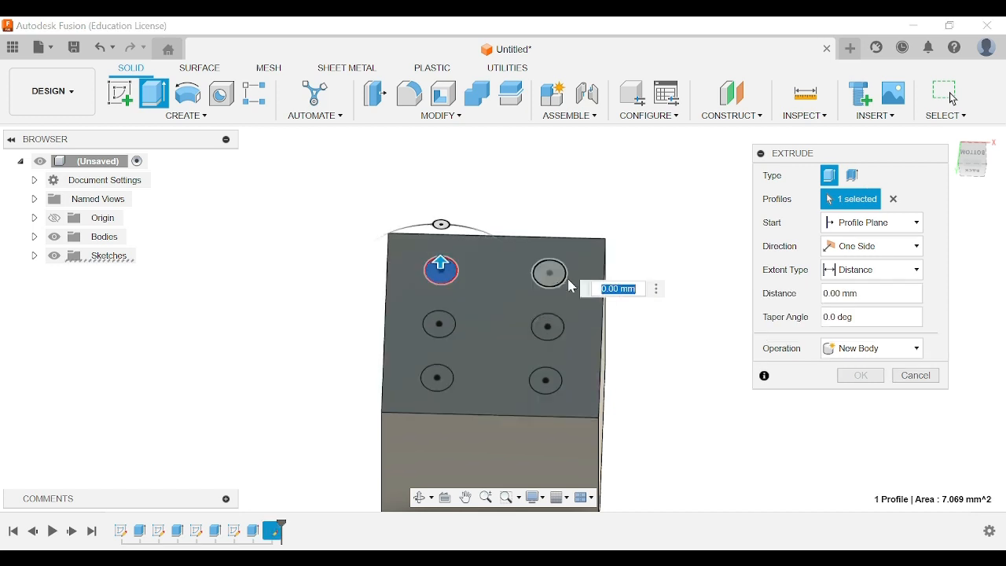
pyautogui.click(550, 274)
pyautogui.click(548, 327)
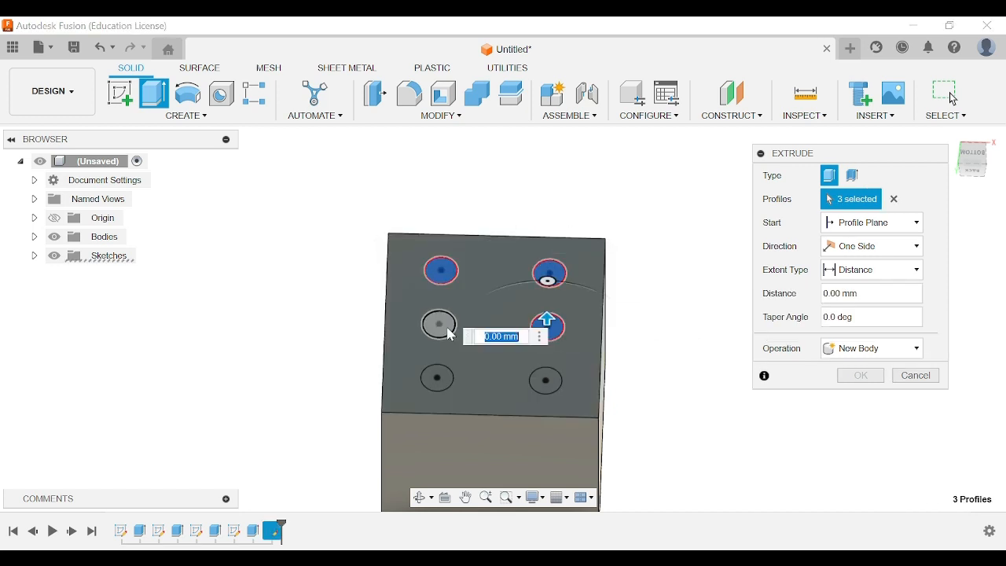
pyautogui.click(440, 325)
pyautogui.click(438, 378)
pyautogui.click(546, 380)
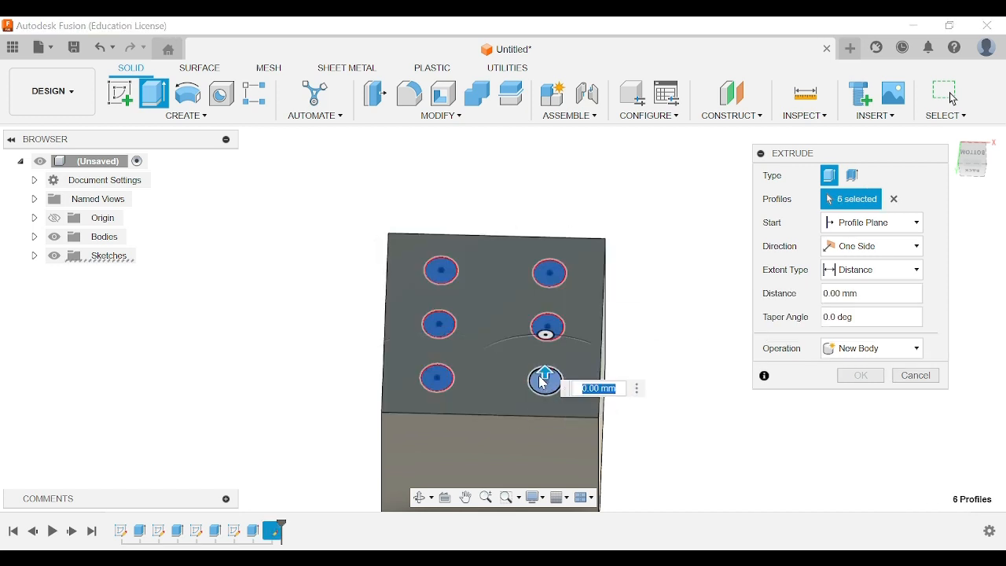
pyautogui.write('-3')
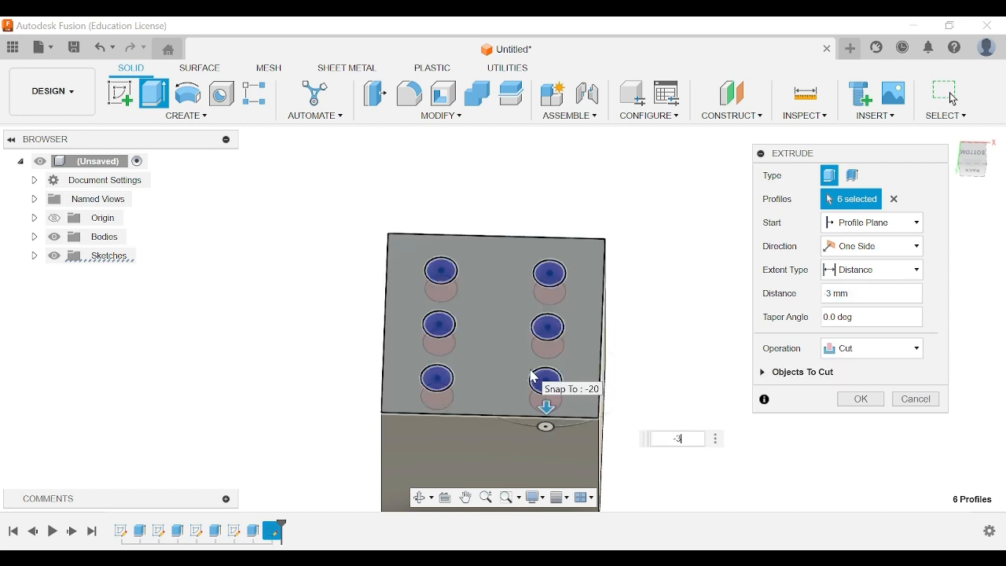
pyautogui.press('Return')
# Step: Start a new sketch on the cube's blank right face
pyautogui.moveTo(975, 162)
pyautogui.mouseDown()
pyautogui.moveTo(937, 263)
pyautogui.moveTo(928, 261)
pyautogui.moveTo(976, 202)
pyautogui.moveTo(989, 236)
pyautogui.mouseUp()
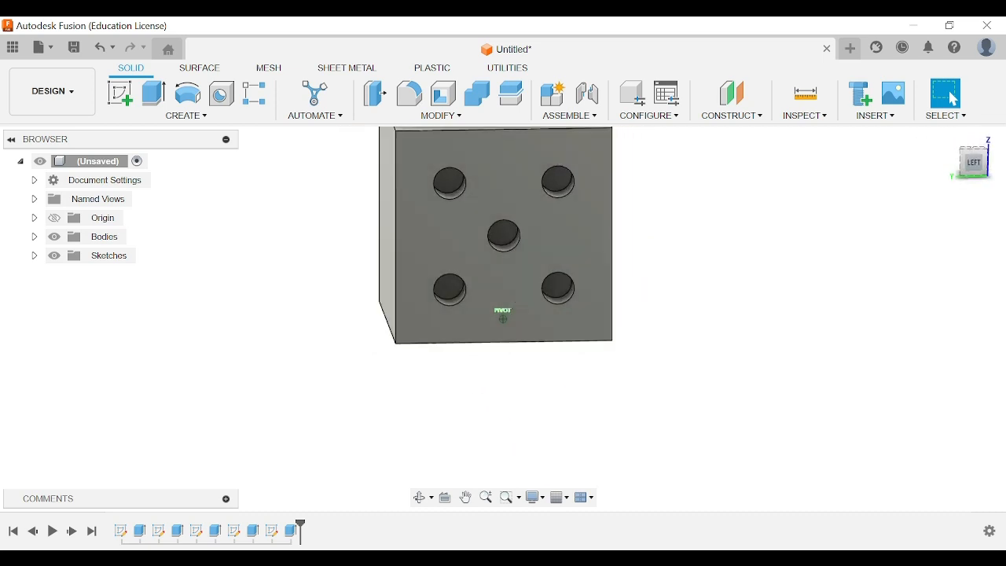
pyautogui.click(951, 140)
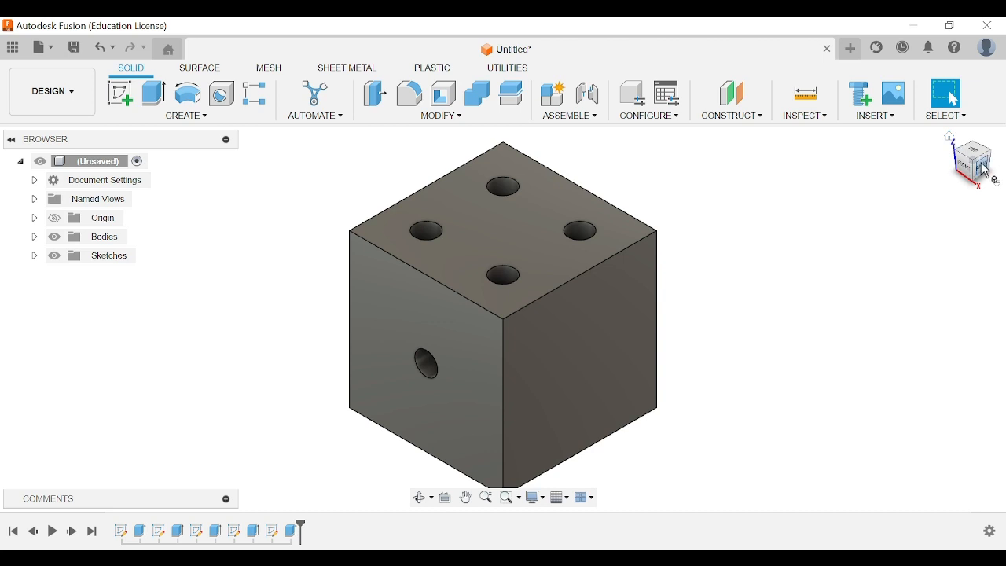
pyautogui.moveTo(979, 174)
pyautogui.mouseDown()
pyautogui.moveTo(972, 157)
pyautogui.moveTo(987, 177)
pyautogui.moveTo(975, 168)
pyautogui.moveTo(982, 160)
pyautogui.moveTo(967, 165)
pyautogui.moveTo(971, 154)
pyautogui.mouseUp()
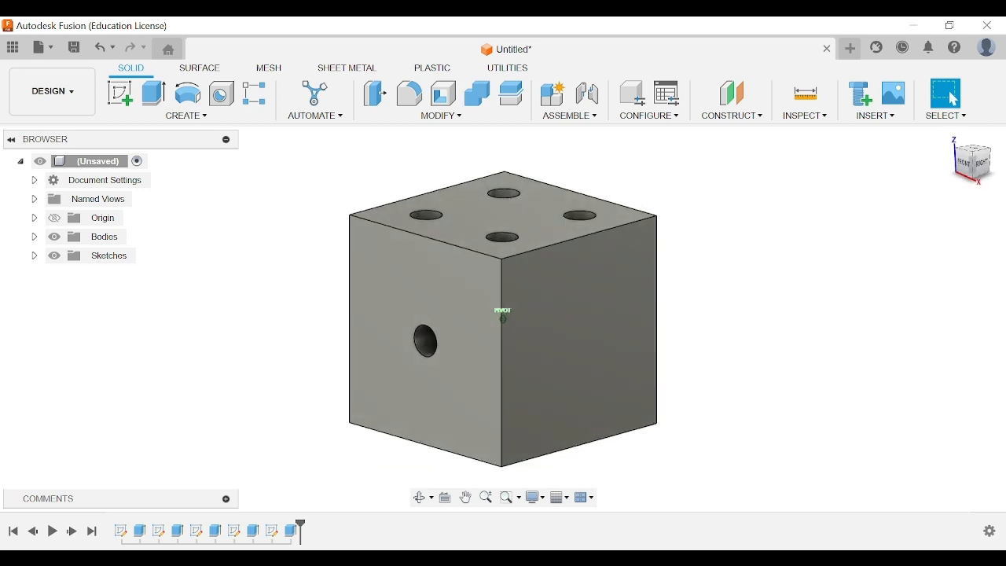
pyautogui.click(987, 163)
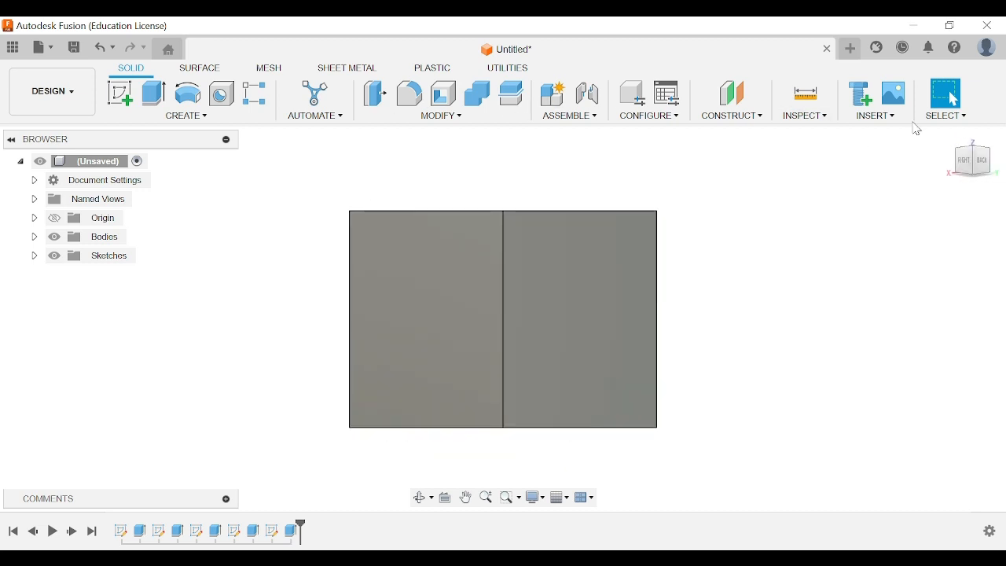
pyautogui.click(963, 164)
pyautogui.moveTo(960, 147)
pyautogui.mouseDown()
pyautogui.moveTo(979, 158)
pyautogui.moveTo(967, 161)
pyautogui.mouseUp()
pyautogui.click(121, 93)
pyautogui.click(465, 281)
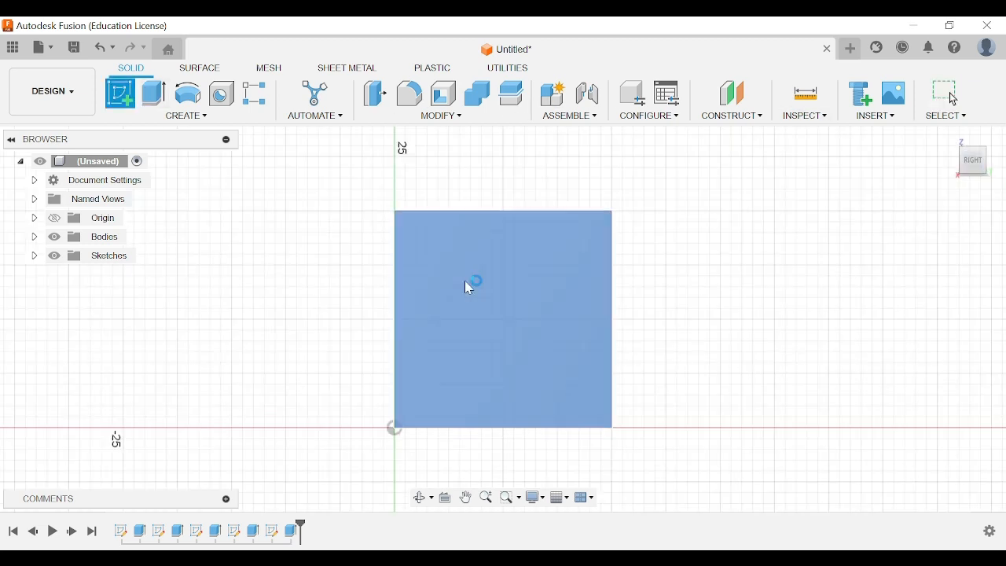
# Step: Sketch three 3 mm diameter circles along the right face's diagonal, from upper left through the center to lower right
pyautogui.click(187, 94)
pyautogui.click(510, 213)
pyautogui.click(187, 94)
pyautogui.click(565, 267)
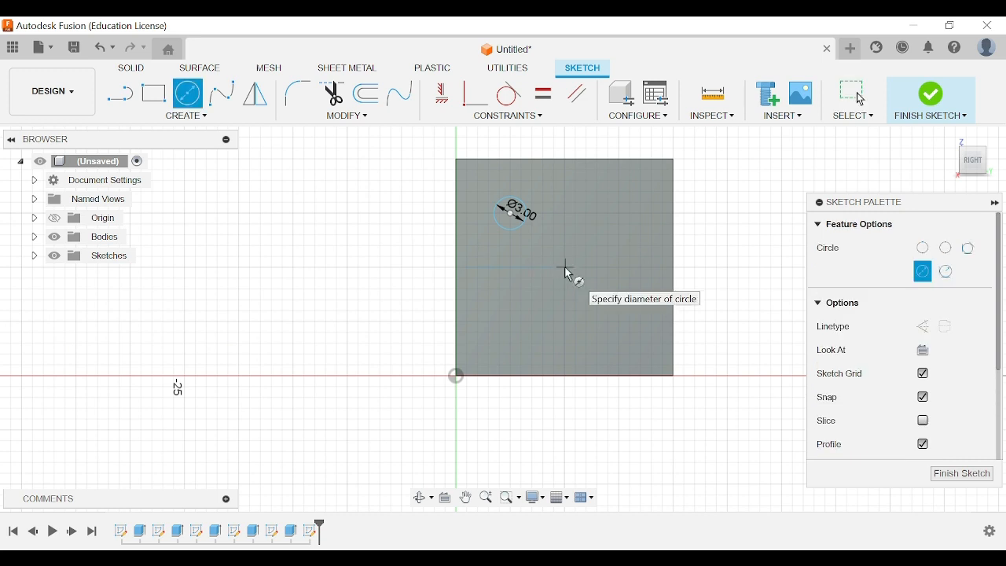
pyautogui.write('3')
pyautogui.press('Return')
pyautogui.click(187, 93)
pyautogui.click(618, 322)
pyautogui.write('3')
pyautogui.press('Return')
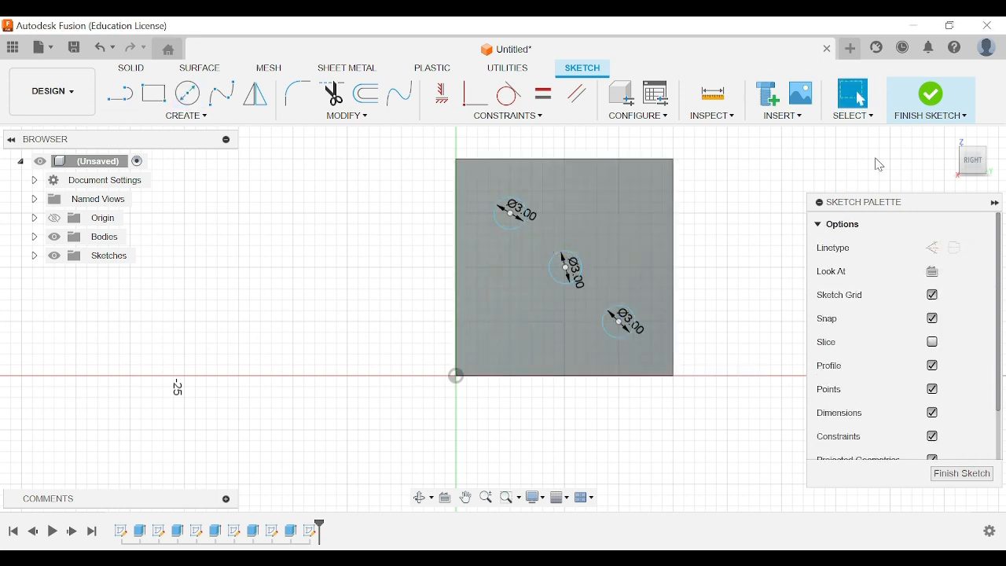
# Step: Dimension the upper-left circle's center 5 mm from the right face's left and top edges
pyautogui.press('d')
pyautogui.click(512, 213)
pyautogui.click(457, 167)
pyautogui.click(510, 213)
pyautogui.click(480, 159)
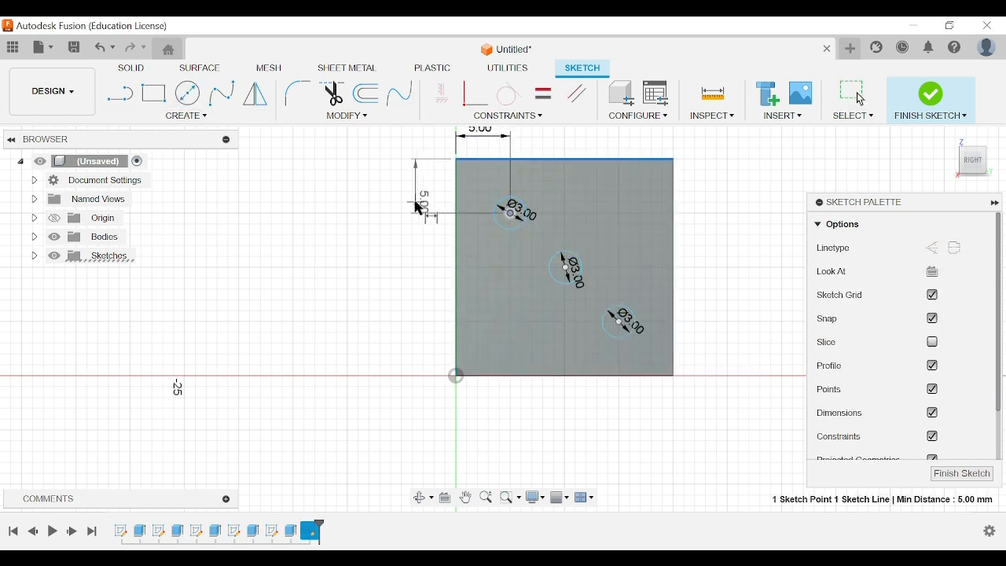
pyautogui.click(411, 196)
# Step: Dimension the lower-right circle's center 5 mm from the right face's right and bottom edges
pyautogui.click(619, 322)
pyautogui.click(673, 360)
pyautogui.click(668, 424)
pyautogui.click(619, 321)
pyautogui.click(660, 375)
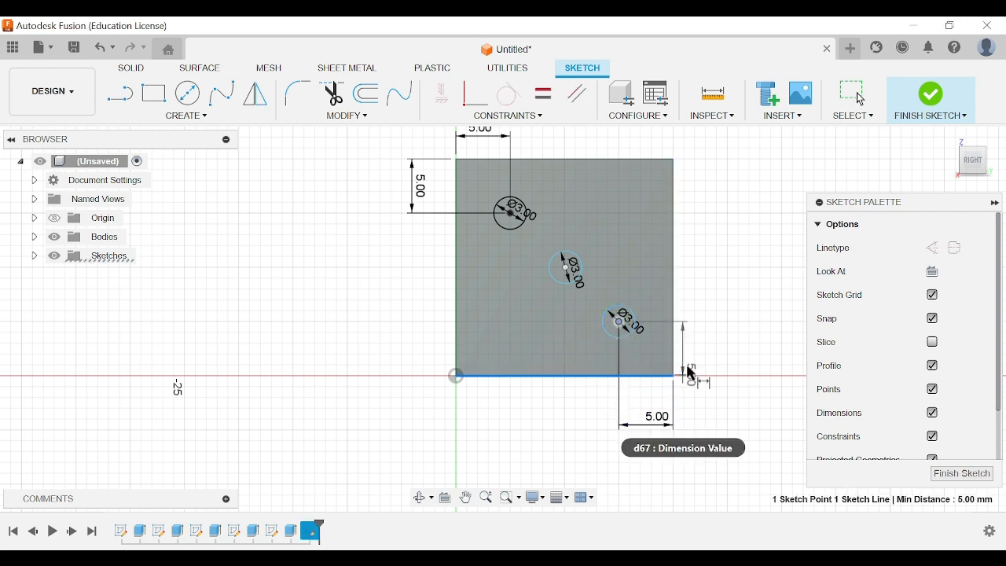
pyautogui.click(729, 346)
# Step: Dimension the middle circle's center 10 mm from the right face's left and top edges
pyautogui.click(565, 268)
pyautogui.click(456, 278)
pyautogui.click(547, 431)
pyautogui.write('10')
pyautogui.press('Return')
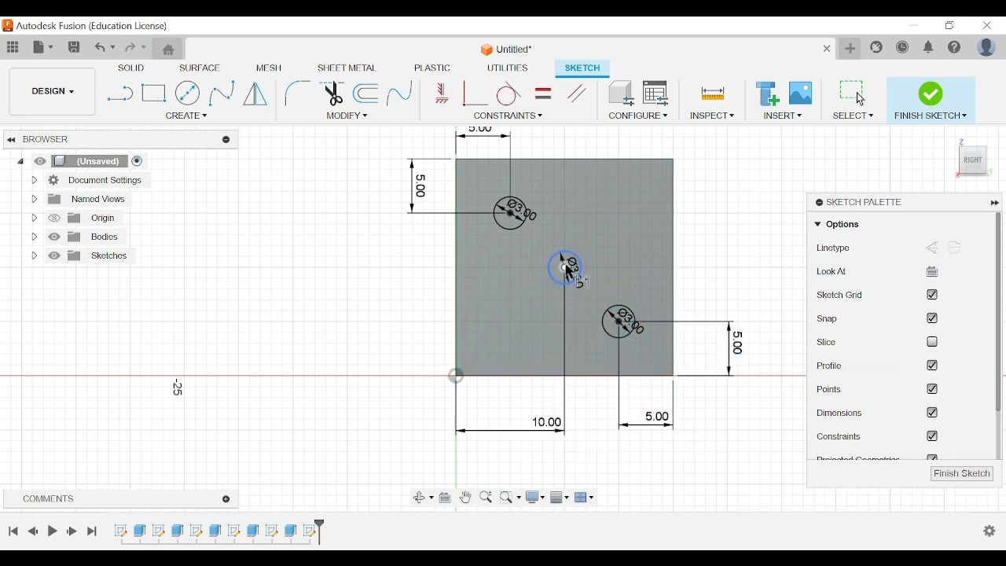
pyautogui.click(566, 267)
pyautogui.click(566, 160)
pyautogui.click(386, 246)
pyautogui.write('10')
pyautogui.press('Return')
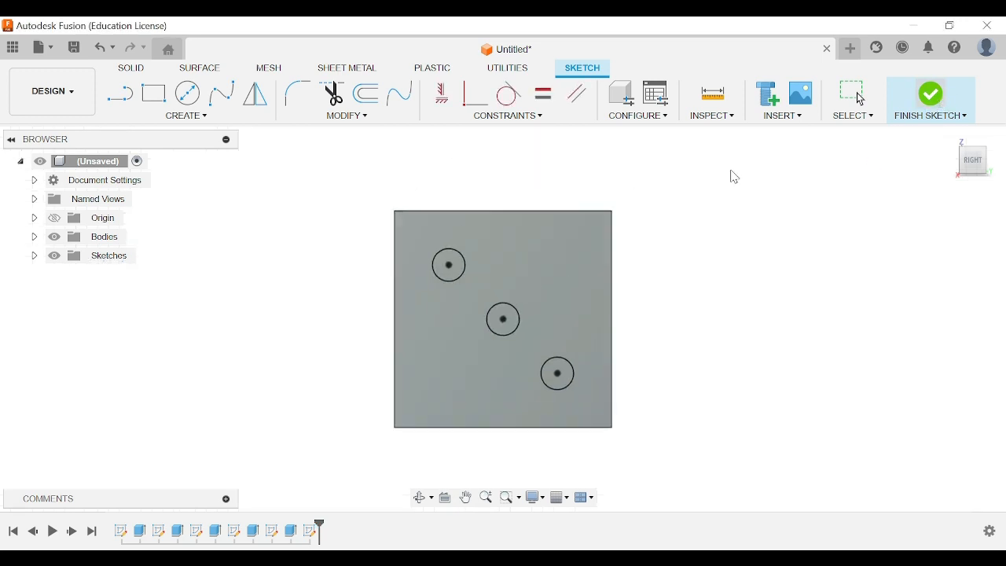
# Step: Extrude the three diagonal circles inward as cut holes in the cube's right face
pyautogui.press('e')
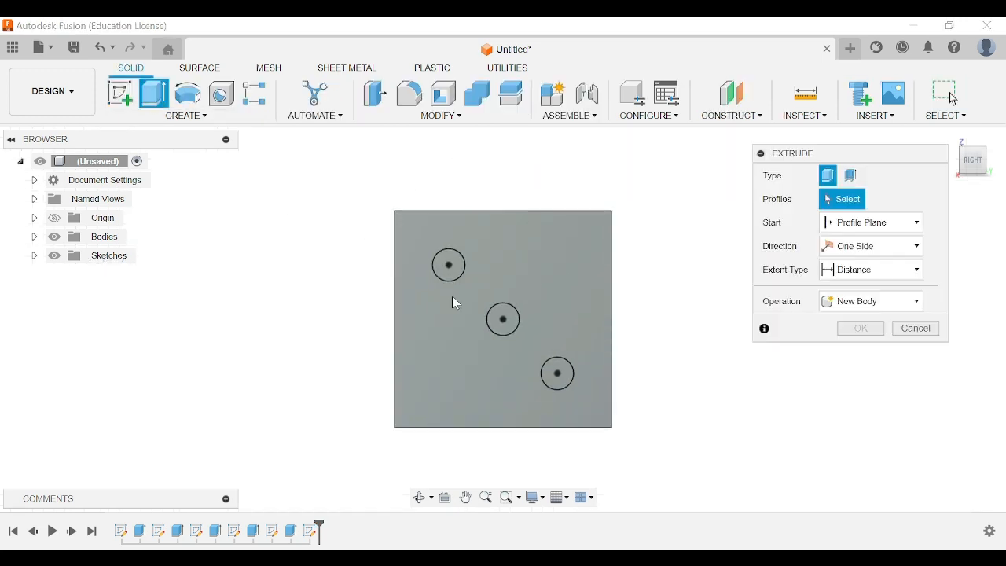
pyautogui.click(449, 265)
pyautogui.click(503, 319)
pyautogui.click(558, 373)
pyautogui.press('Return')
# Step: Start a sketch on the cube's back face and draw two 3 mm diameter circles, at upper left and lower right
pyautogui.moveTo(958, 161); pyautogui.dragTo(940, 179)
pyautogui.click(120, 93)
pyautogui.click(561, 370)
pyautogui.click(187, 94)
pyautogui.click(441, 268)
pyautogui.write('3')
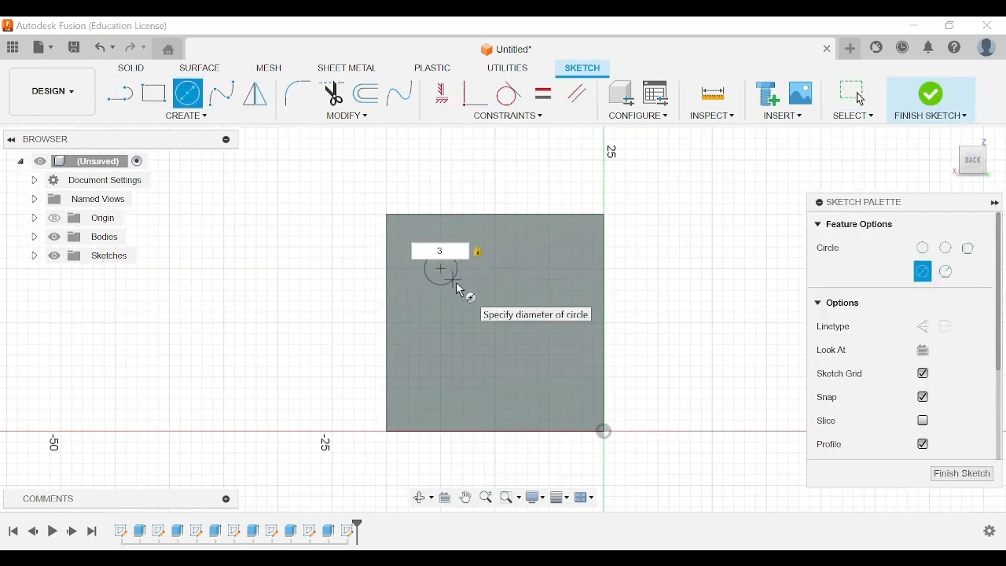
pyautogui.press('Return')
pyautogui.click(187, 93)
pyautogui.click(549, 376)
pyautogui.write('3')
pyautogui.press('Return')
# Step: Dimension the upper-left circle's center 5 mm from the back face's left and top edges
pyautogui.press('d')
pyautogui.click(440, 267)
pyautogui.click(387, 249)
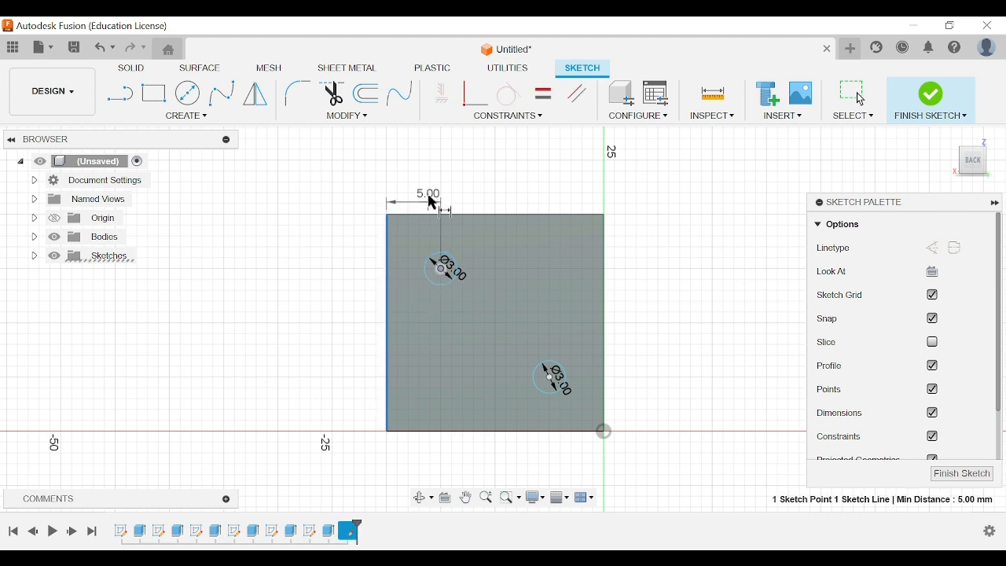
pyautogui.click(422, 179)
pyautogui.click(440, 215)
pyautogui.click(441, 268)
pyautogui.click(354, 258)
pyautogui.write('5')
pyautogui.press('Return')
# Step: Dimension the lower-right circle's center 5 mm from the back face's right and bottom edges
pyautogui.click(549, 377)
pyautogui.click(604, 405)
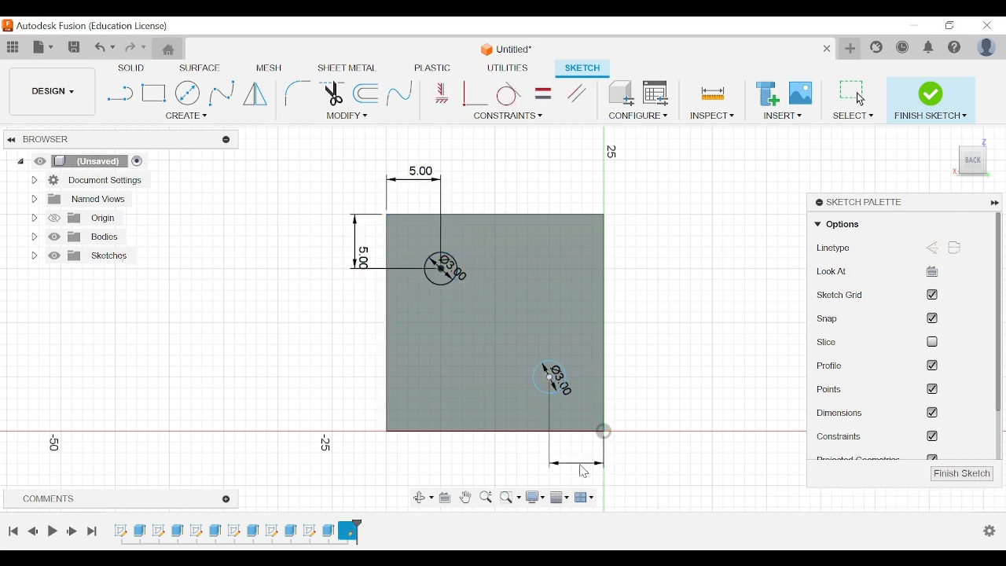
pyautogui.click(581, 464)
pyautogui.click(549, 378)
pyautogui.click(567, 430)
pyautogui.click(666, 387)
pyautogui.press('Return')
# Step: Finish the sketch and extrude-cut the two circles -3 mm into the cube's back face
pyautogui.click(940, 88)
pyautogui.press('e')
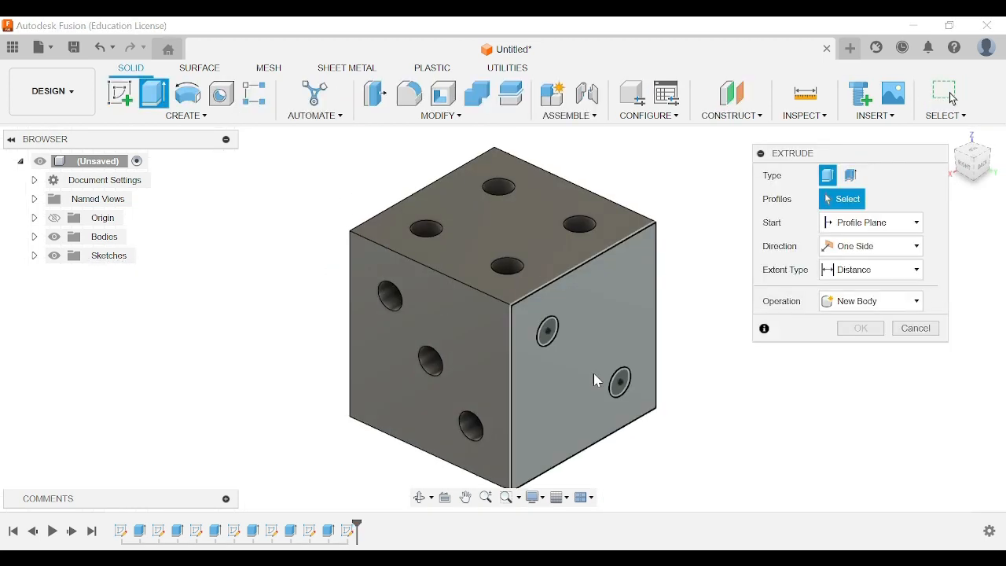
pyautogui.click(548, 331)
pyautogui.click(620, 382)
pyautogui.write('-3')
pyautogui.press('Return')
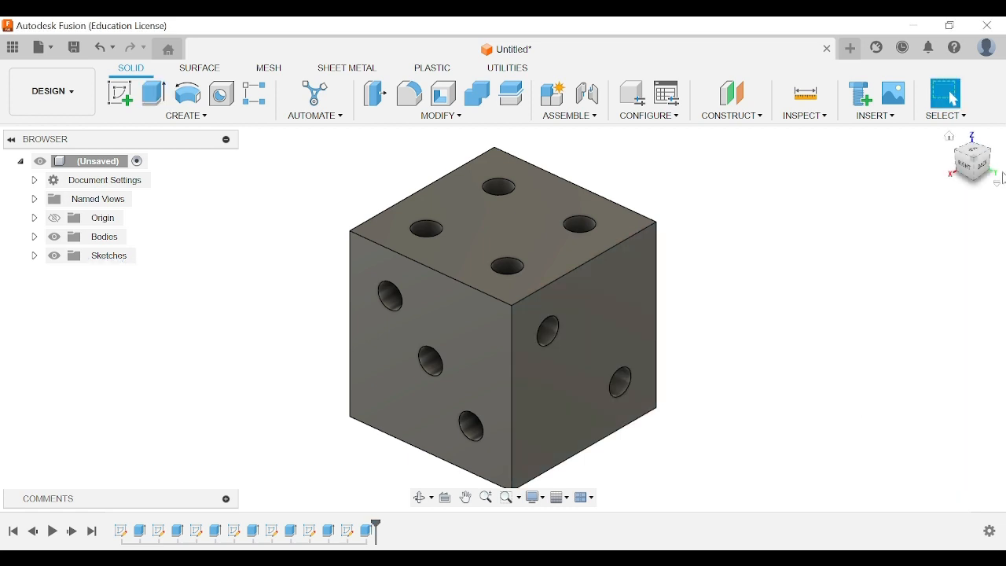
# Step: Start a Fillet on the cube, selecting the top face's right, back and left edges and the front face's left vertical edge
pyautogui.click(954, 149)
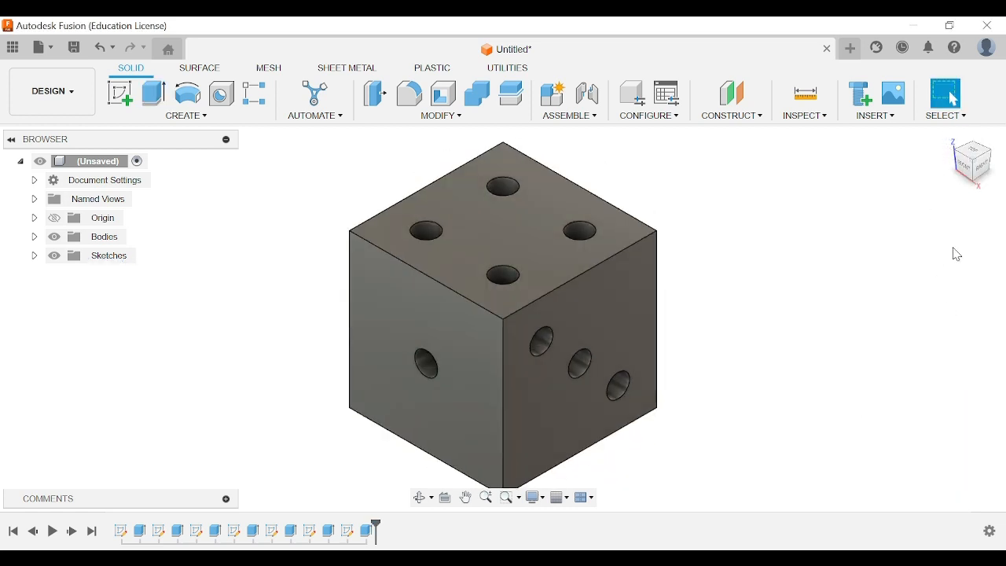
pyautogui.moveTo(977, 163)
pyautogui.mouseDown()
pyautogui.moveTo(981, 146)
pyautogui.moveTo(1005, 147)
pyautogui.mouseUp()
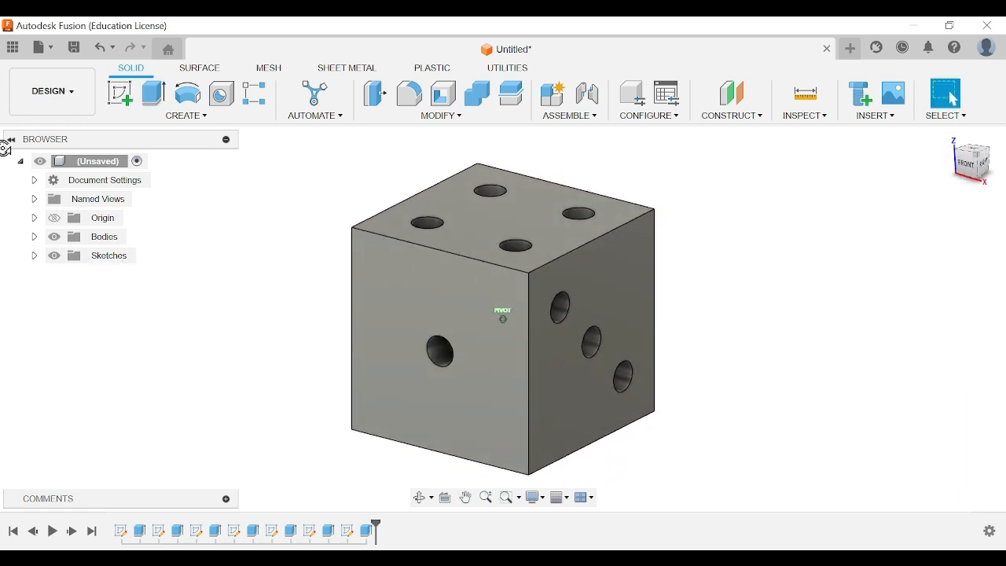
pyautogui.moveTo(4, 148)
pyautogui.mouseDown()
pyautogui.moveTo(55, 71)
pyautogui.moveTo(59, 43)
pyautogui.moveTo(3, 163)
pyautogui.moveTo(4, 98)
pyautogui.moveTo(3, 129)
pyautogui.mouseUp()
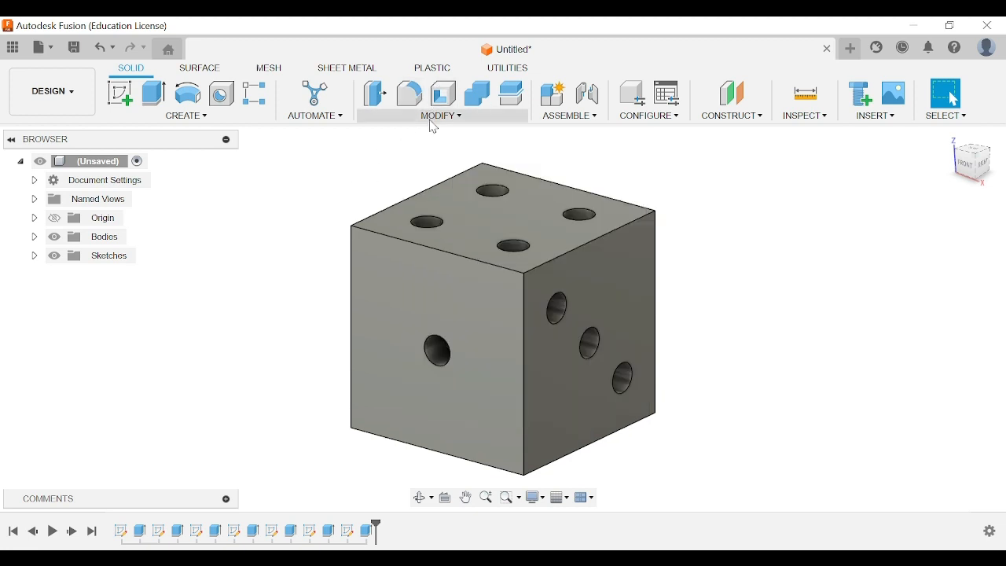
pyautogui.click(437, 116)
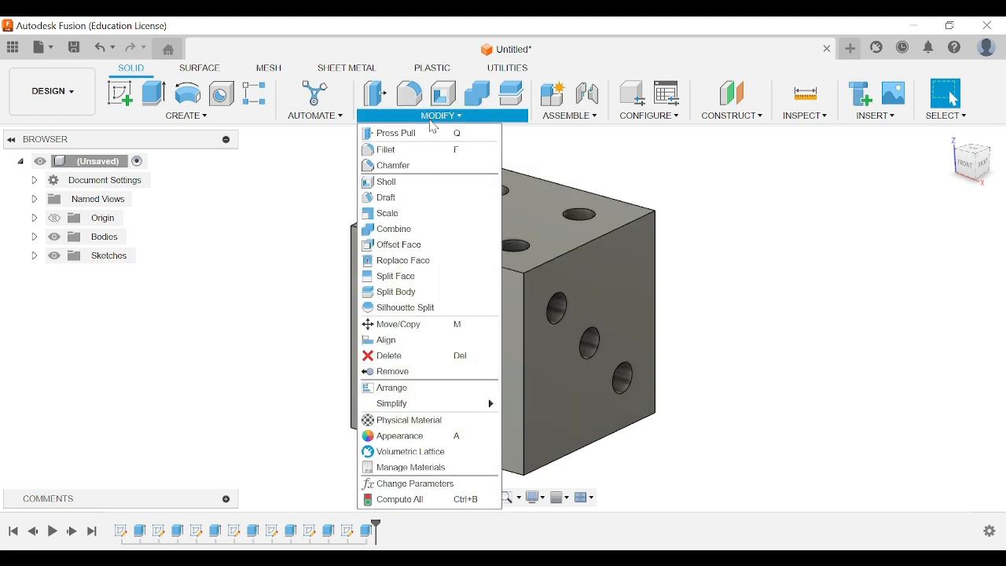
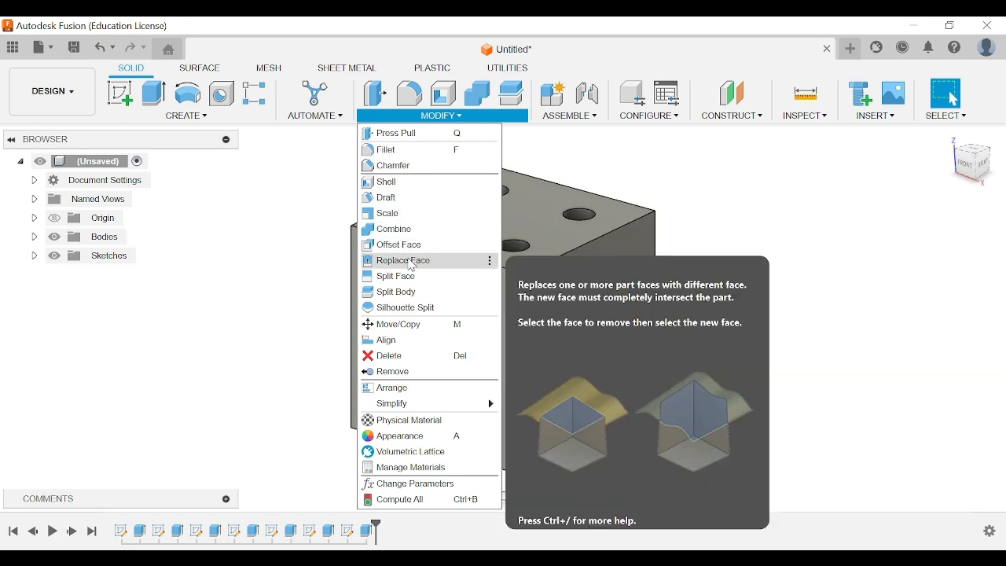
pyautogui.click(407, 154)
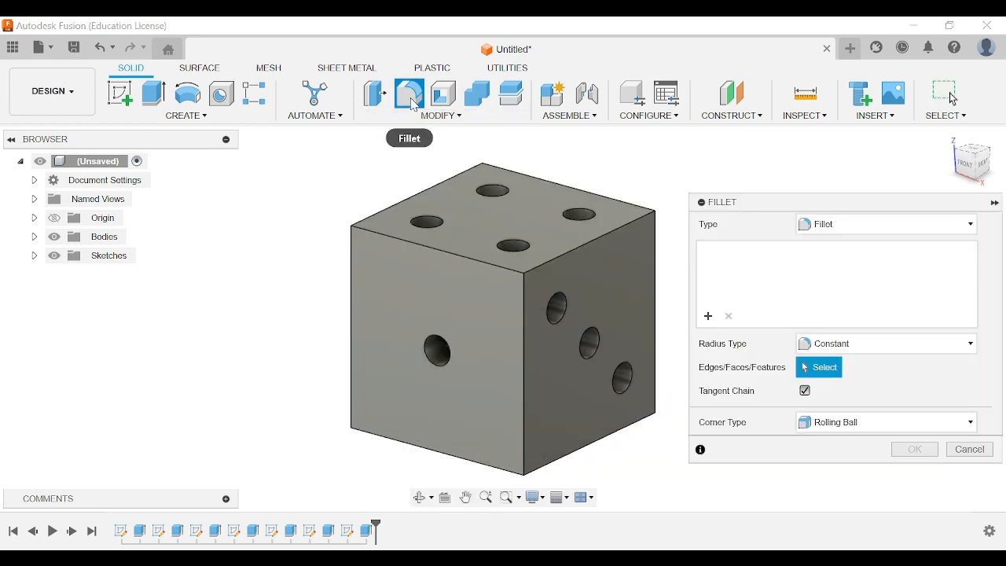
pyautogui.click(610, 233)
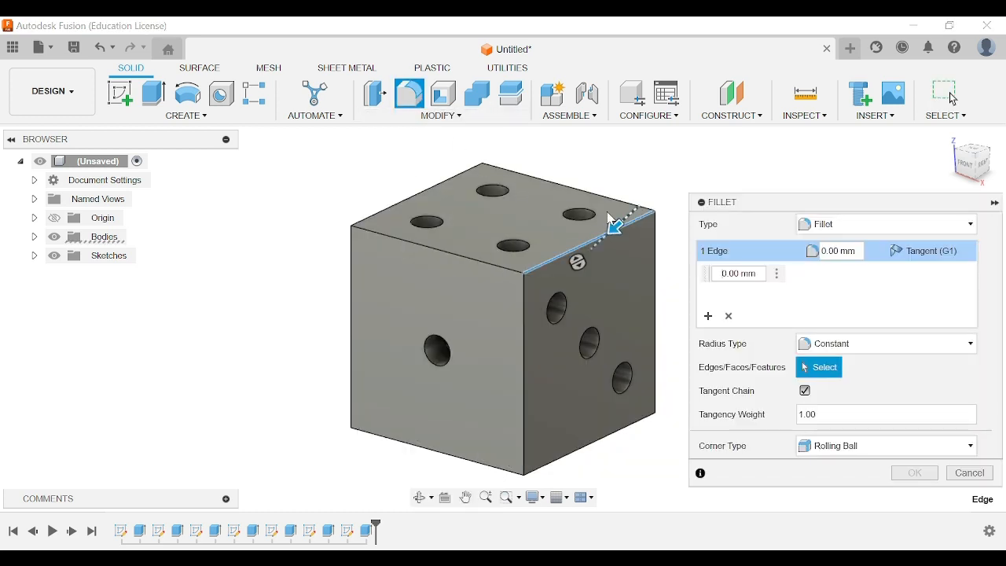
pyautogui.click(610, 198)
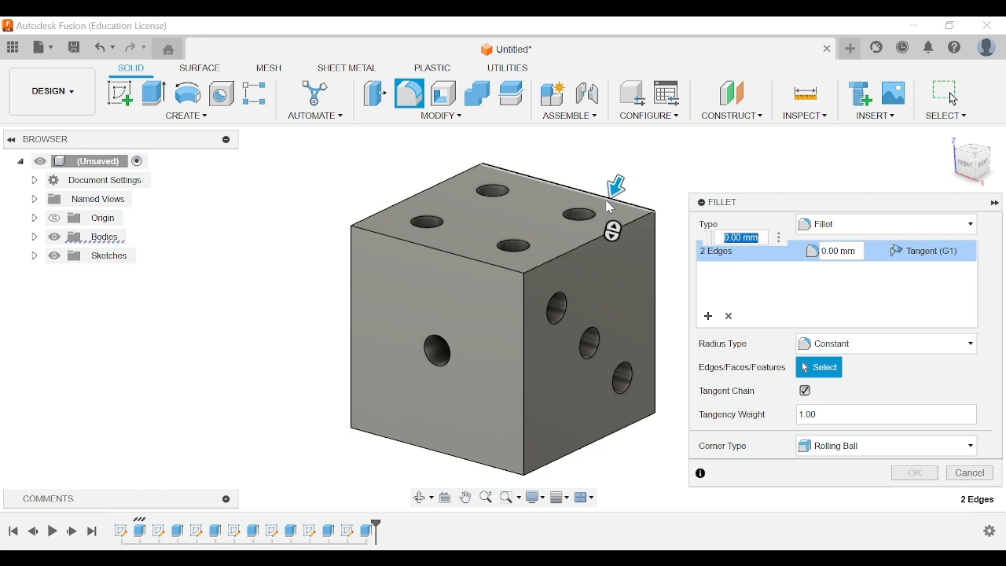
pyautogui.click(422, 196)
pyautogui.click(351, 296)
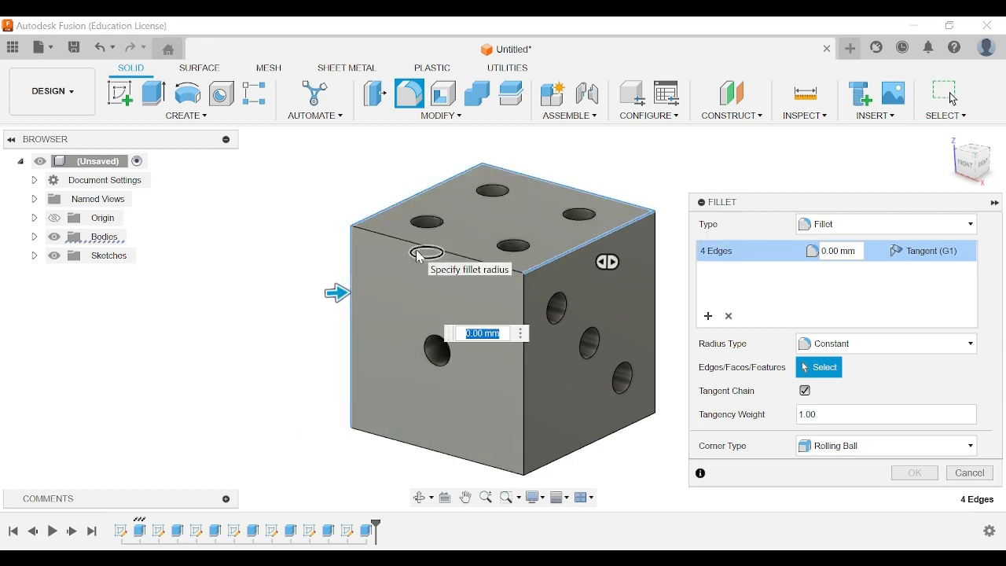
# Step: Add the top front edge, both vertical edges of the right face, and the front and right bottom edges to the fillet selection
pyautogui.click(420, 255)
pyautogui.click(523, 383)
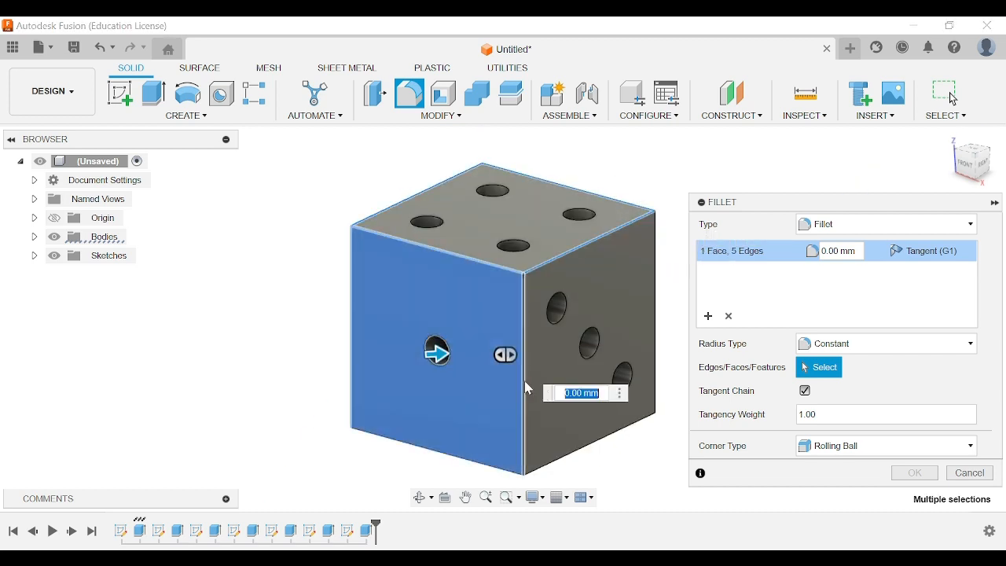
pyautogui.click(484, 382)
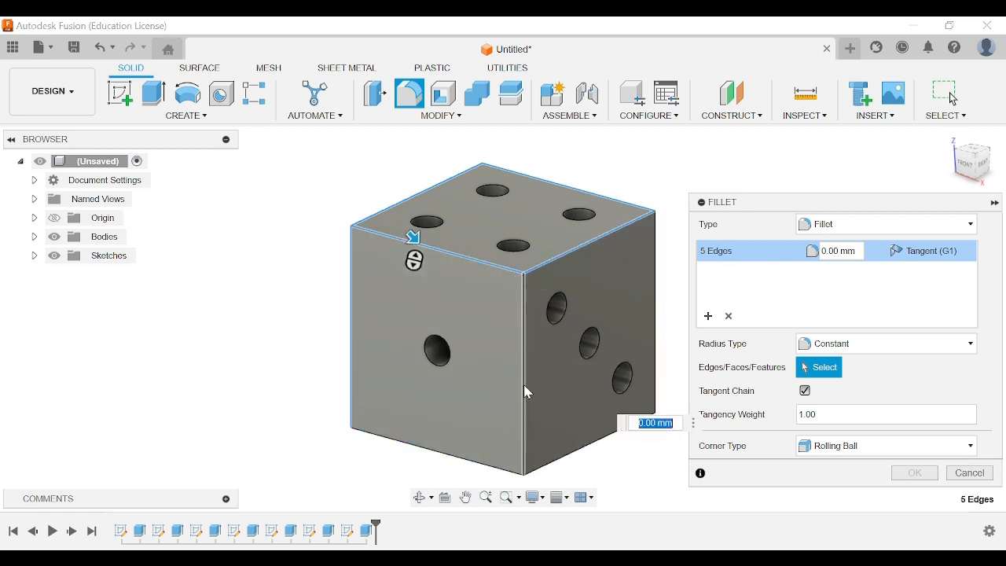
pyautogui.click(527, 391)
pyautogui.click(597, 452)
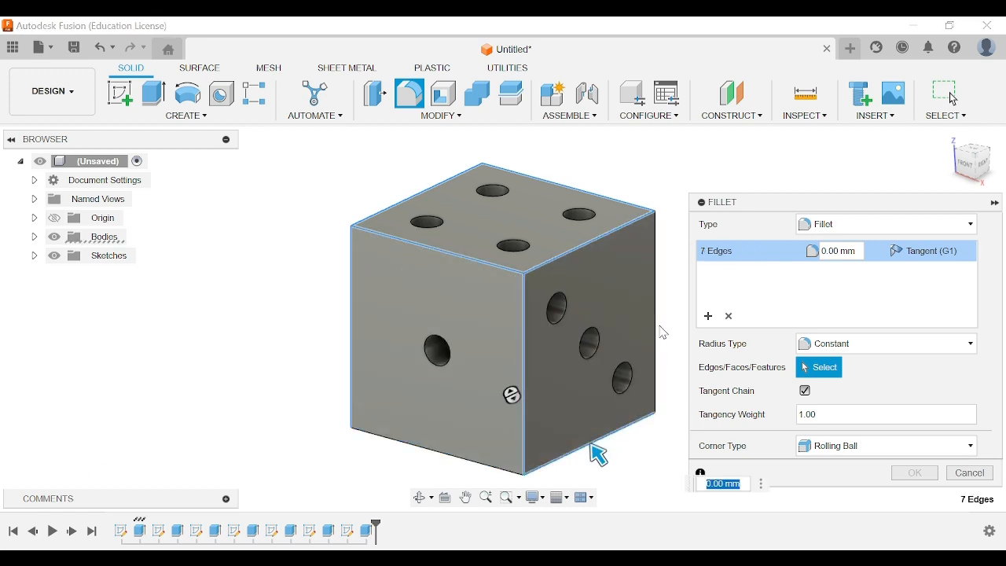
pyautogui.click(656, 333)
pyautogui.click(452, 458)
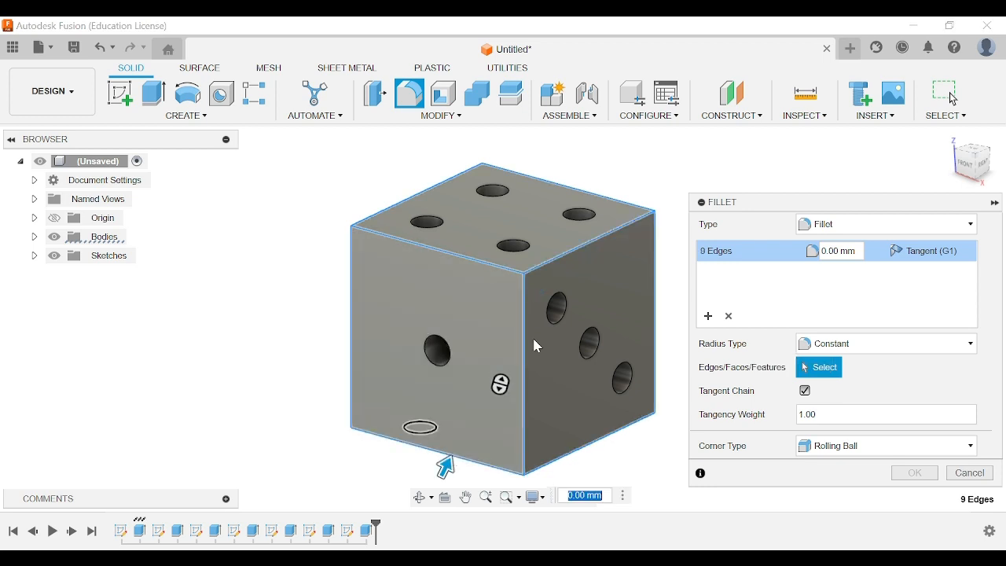
# Step: Add the back-left vertical edge and the bottom edges of the back and left faces to the fillet selection
pyautogui.moveTo(962, 163); pyautogui.dragTo(911, 146)
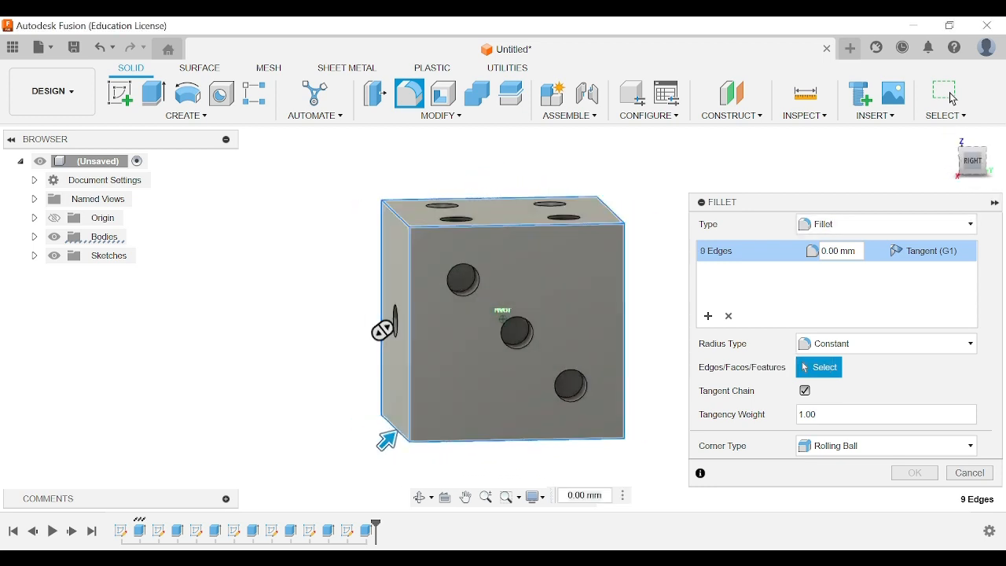
pyautogui.keyDown('shift'); pyautogui.moveTo(382, 331); pyautogui.dragTo(485, 419, button='middle'); pyautogui.keyUp('shift')
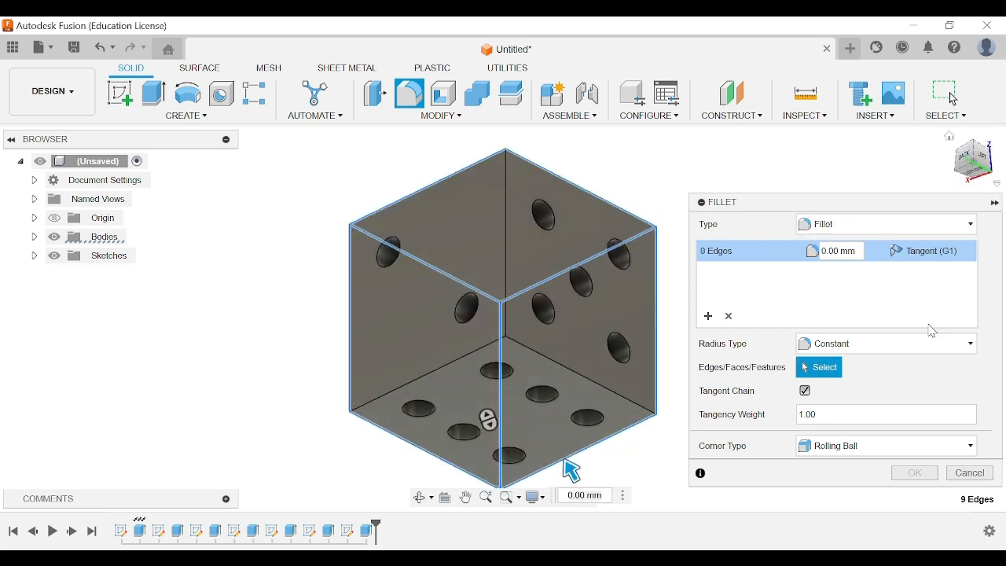
pyautogui.click(506, 262)
pyautogui.click(547, 363)
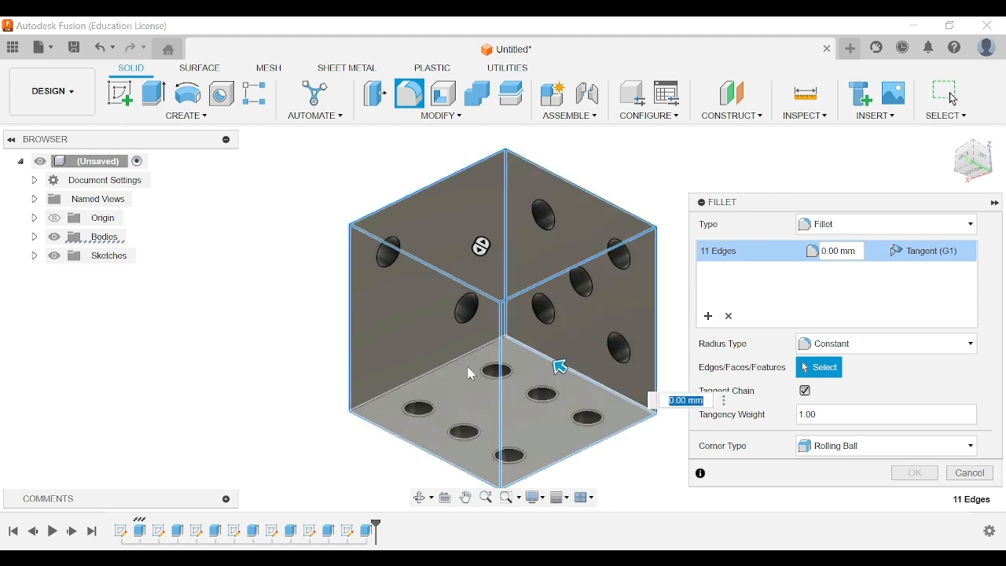
pyautogui.click(444, 364)
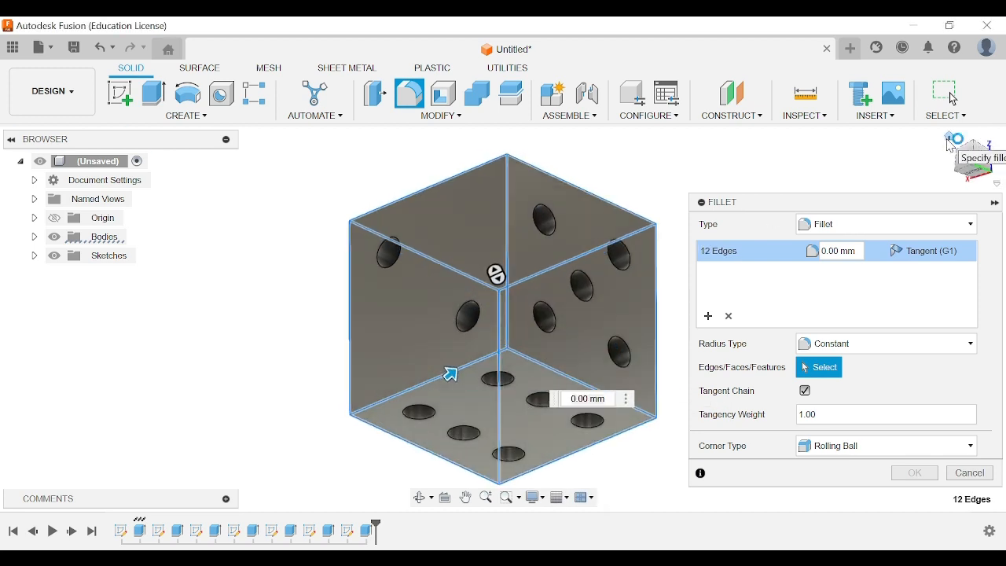
# Step: Set the fillet radius to 1.5 mm and apply it to all twelve cube edges
pyautogui.click(957, 139)
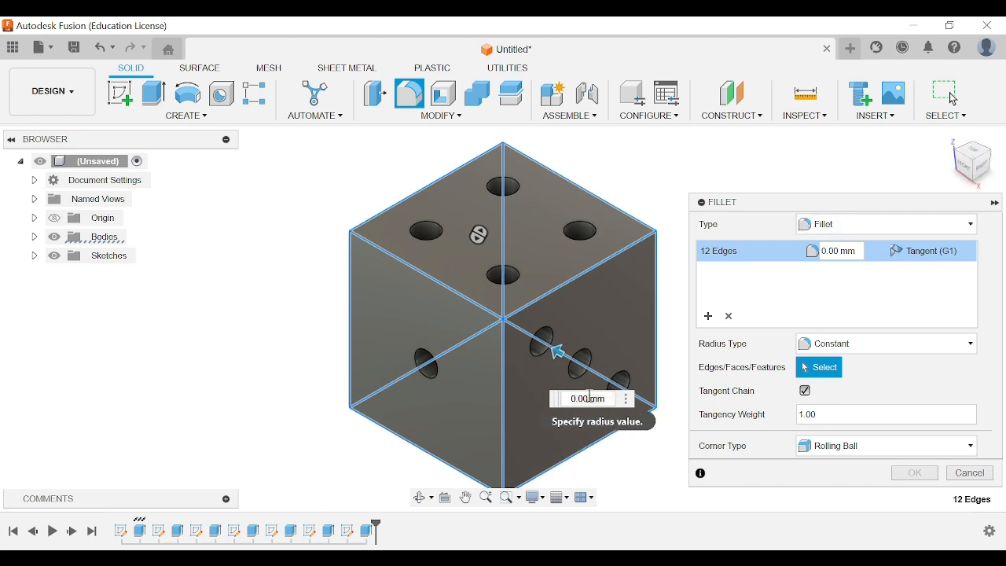
pyautogui.doubleClick(590, 398)
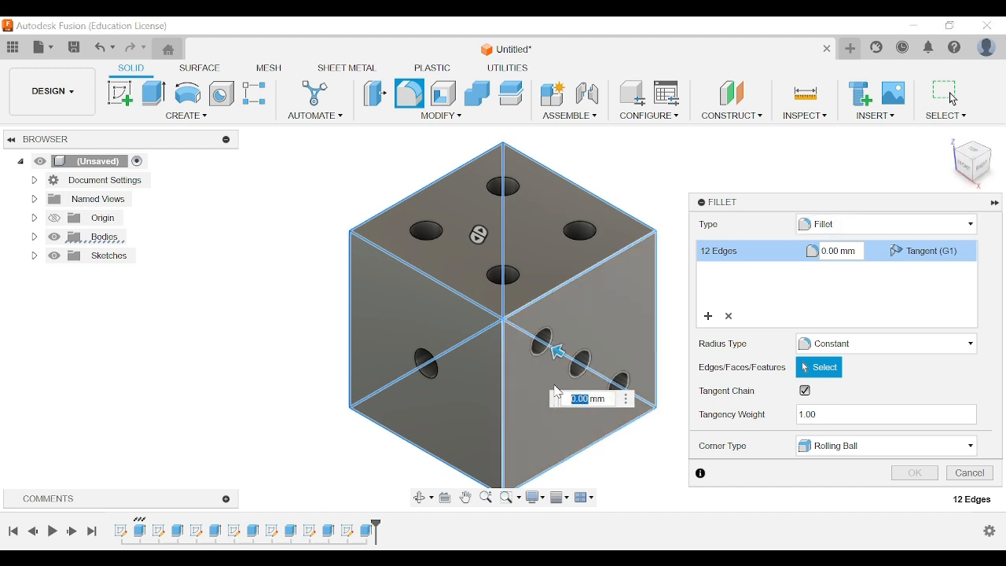
pyautogui.write('1')
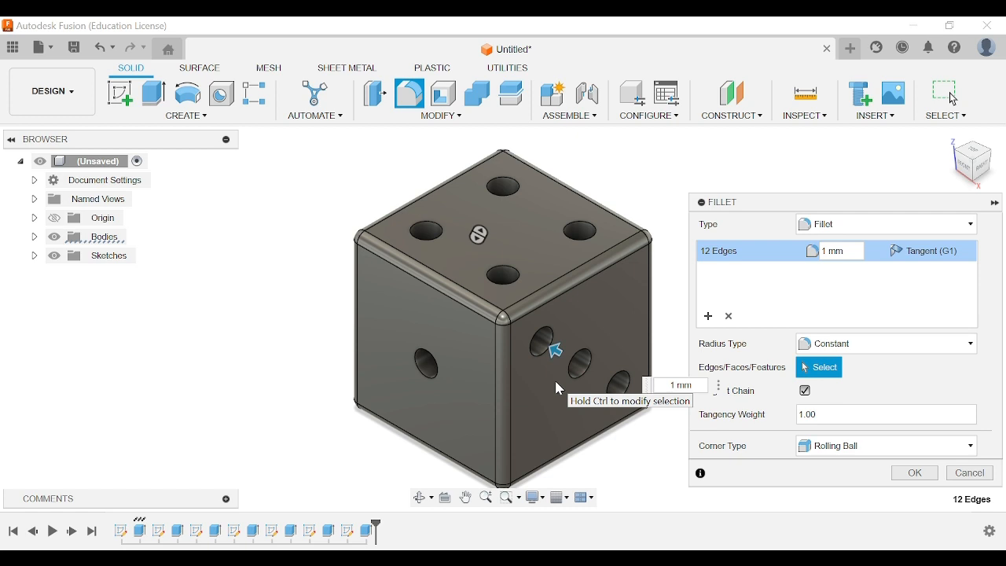
pyautogui.press('BackSpace')
pyautogui.write('2')
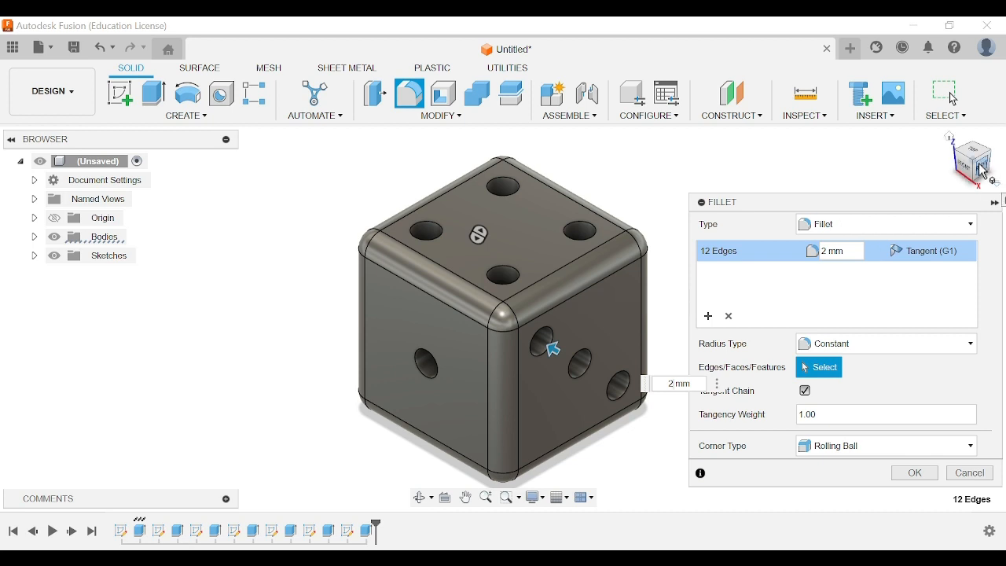
pyautogui.press('BackSpace')
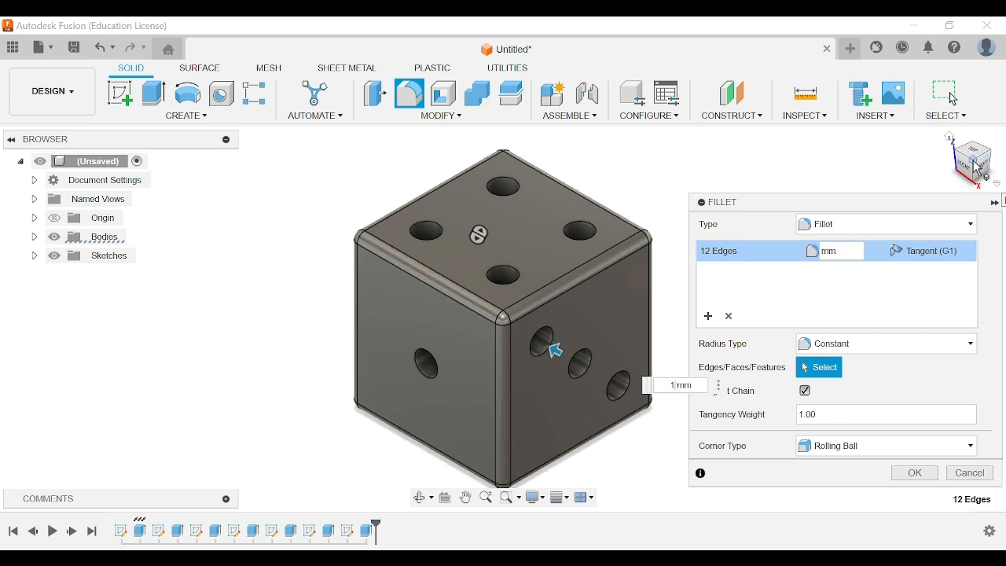
pyautogui.write('1 ')
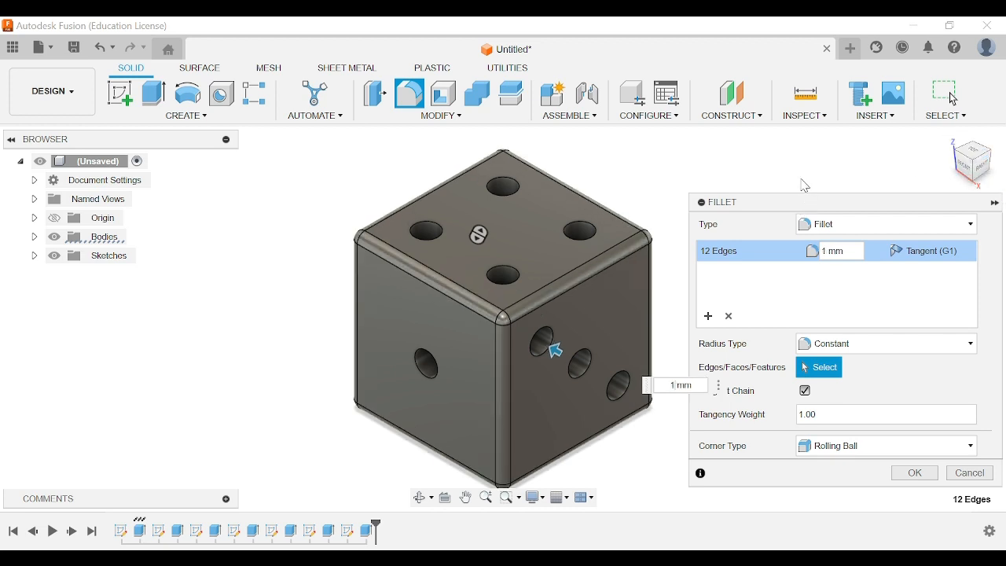
pyautogui.write('.5')
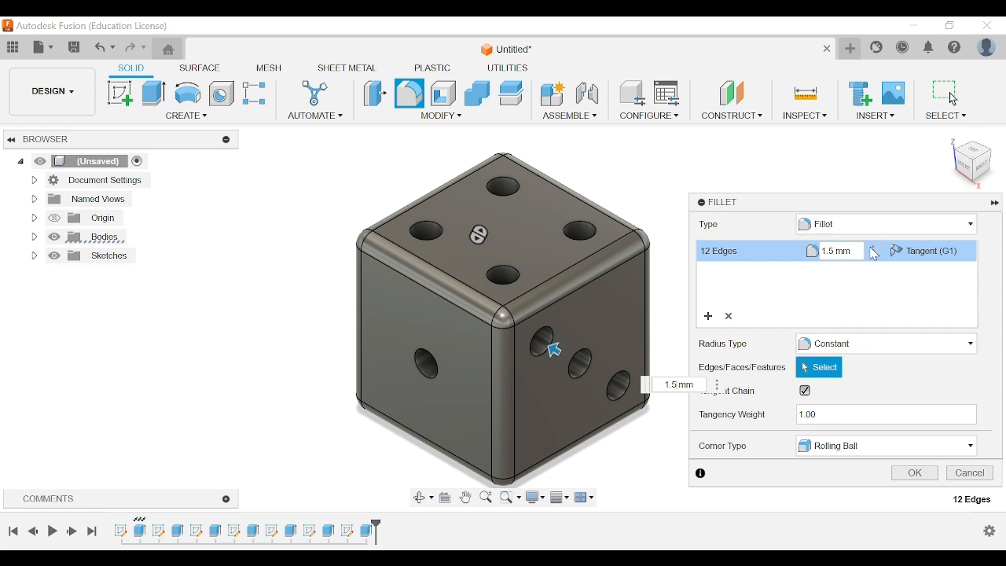
pyautogui.click(915, 473)
pyautogui.click(965, 165)
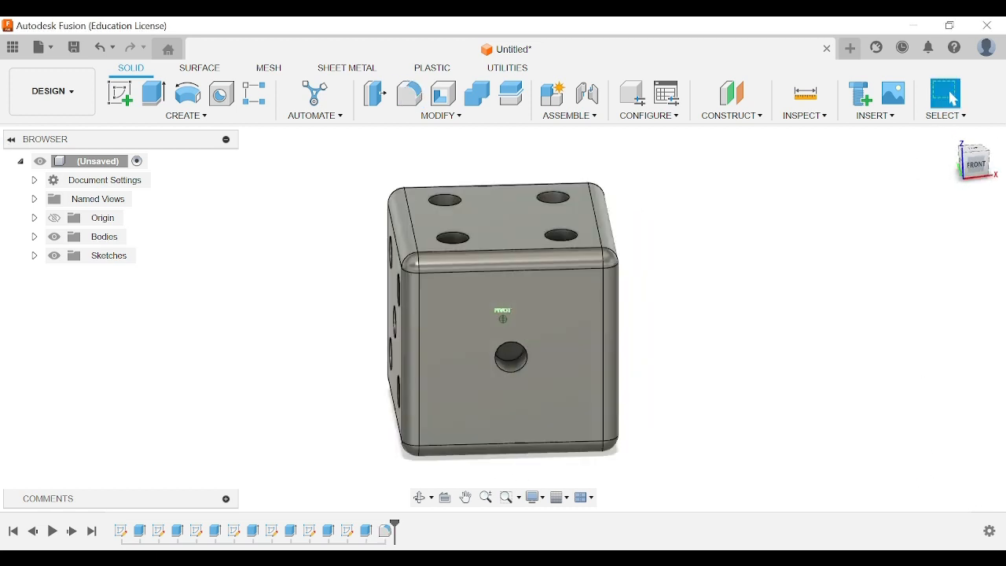
pyautogui.moveTo(965, 165)
pyautogui.mouseDown()
pyautogui.moveTo(988, 161)
pyautogui.moveTo(976, 95)
pyautogui.moveTo(989, 236)
pyautogui.mouseUp()
pyautogui.click(950, 138)
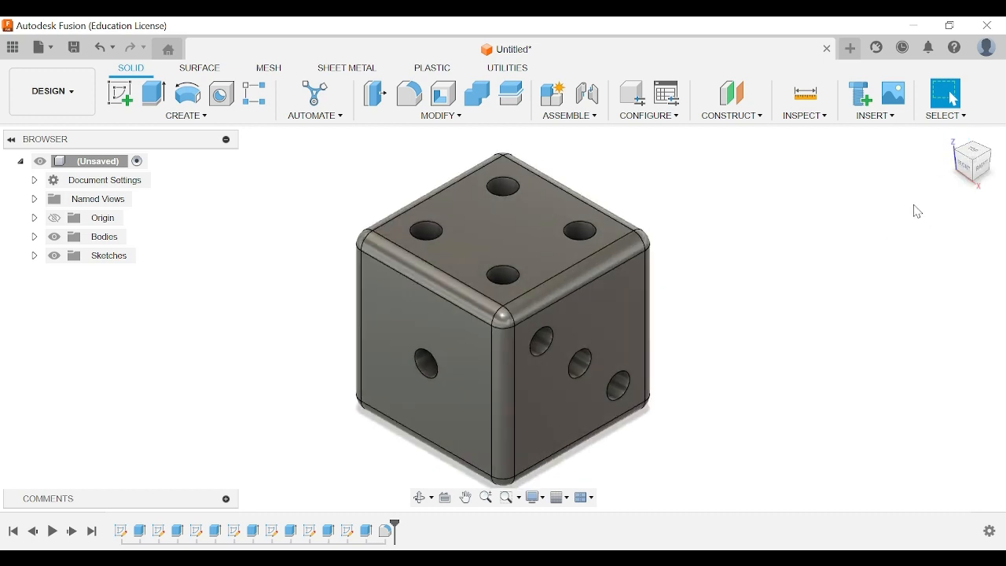
pyautogui.moveTo(738, 438); pyautogui.dragTo(708, 368, button='middle')
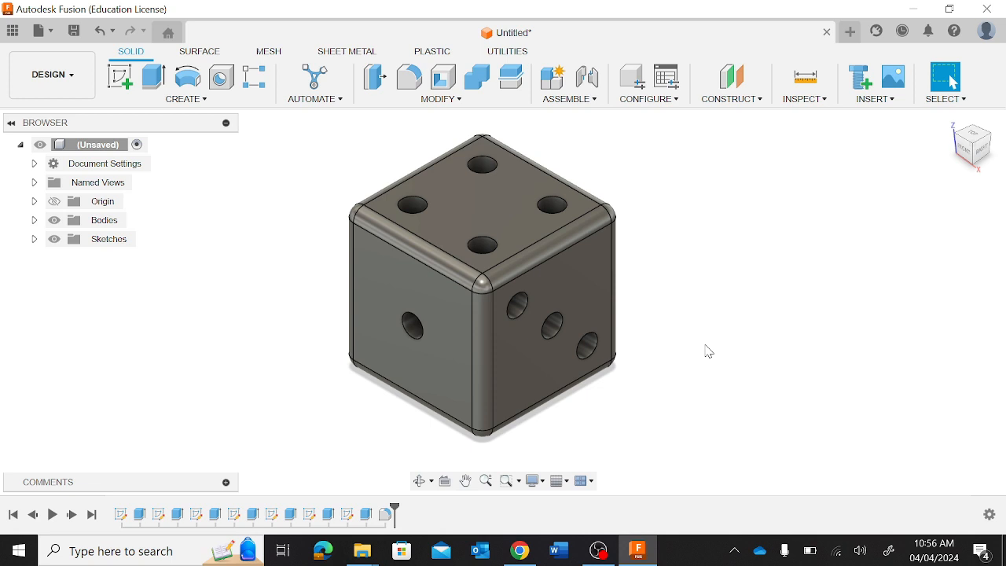
pyautogui.moveTo(714, 350); pyautogui.dragTo(727, 350, button='middle')
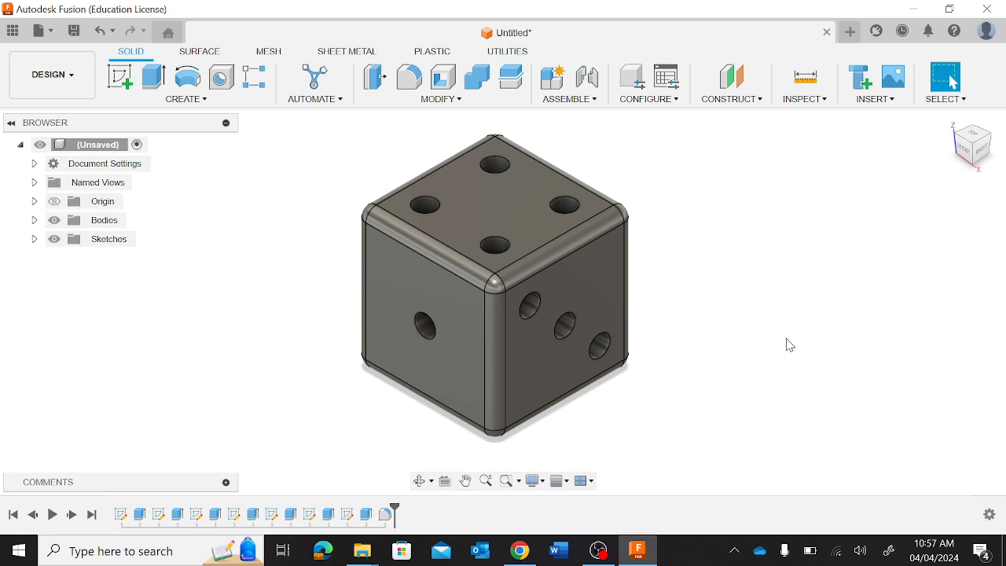
# Step: Look through the list of team projects and the files in Admin Project, and close the data overview
pyautogui.click(51, 33)
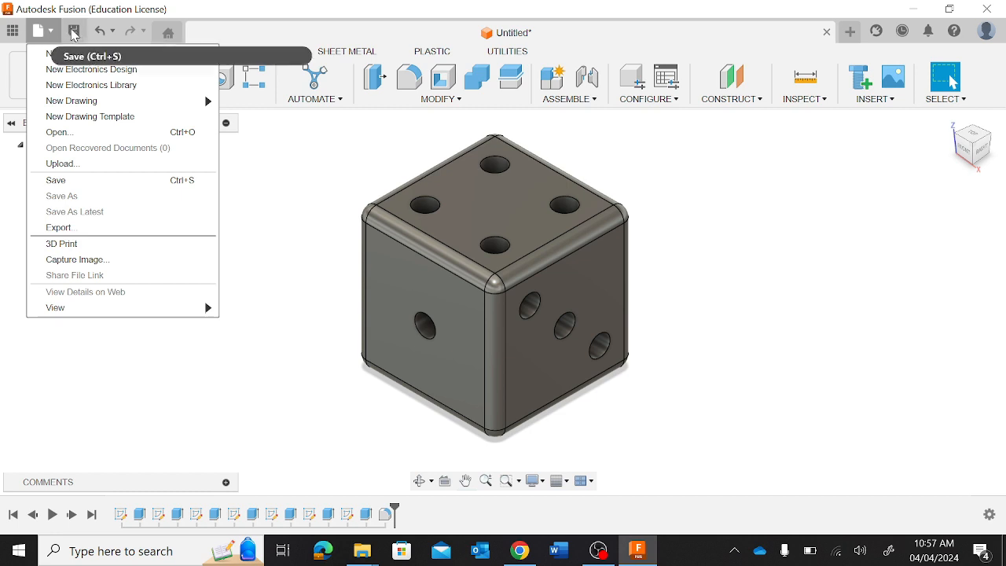
pyautogui.click(12, 33)
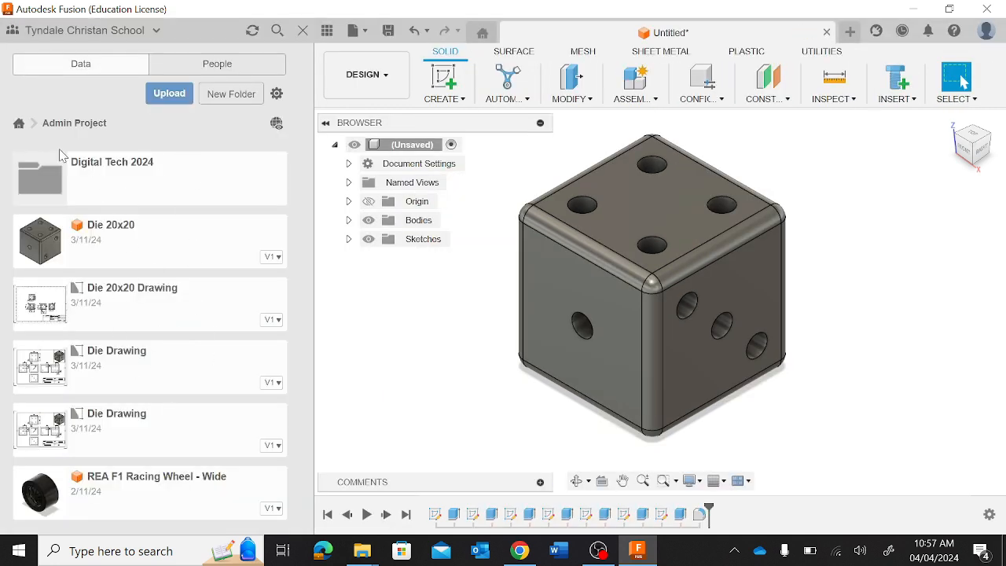
pyautogui.click(18, 125)
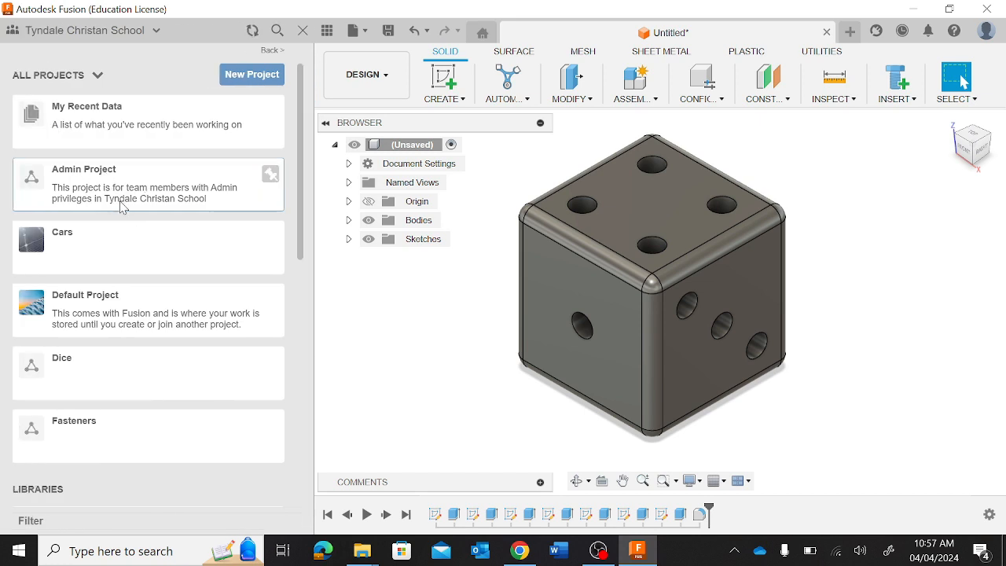
pyautogui.click(68, 174)
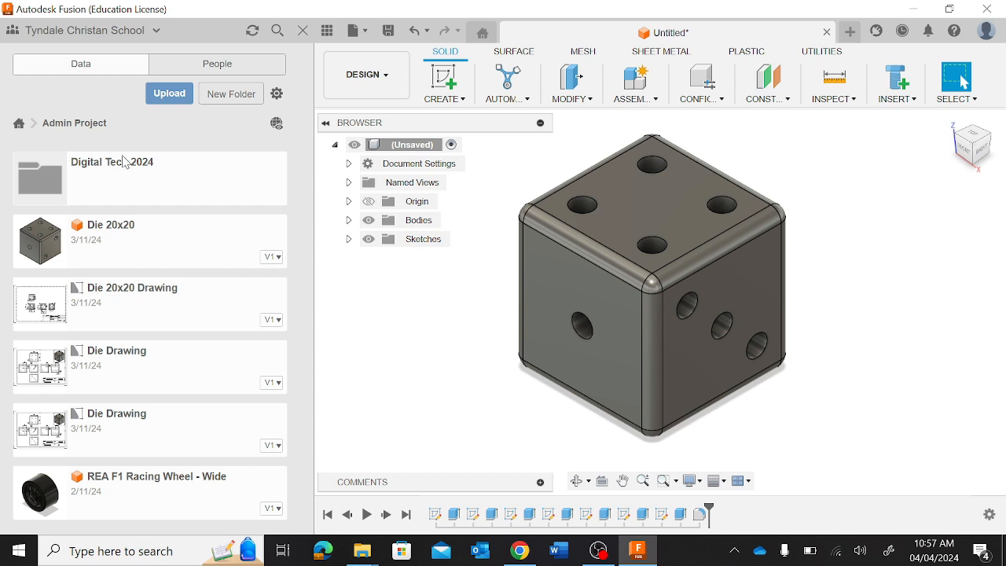
pyautogui.click(301, 39)
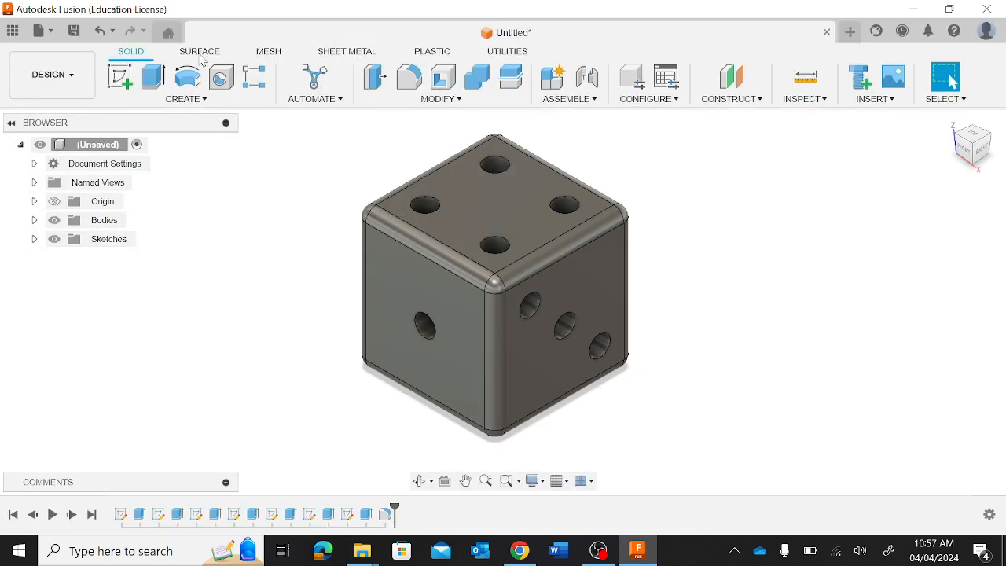
# Step: Start saving the design with the name Dice Project and set its location to the Digital Tech 2024 folder in Admin Project
pyautogui.hotkey('ctrl', 's')
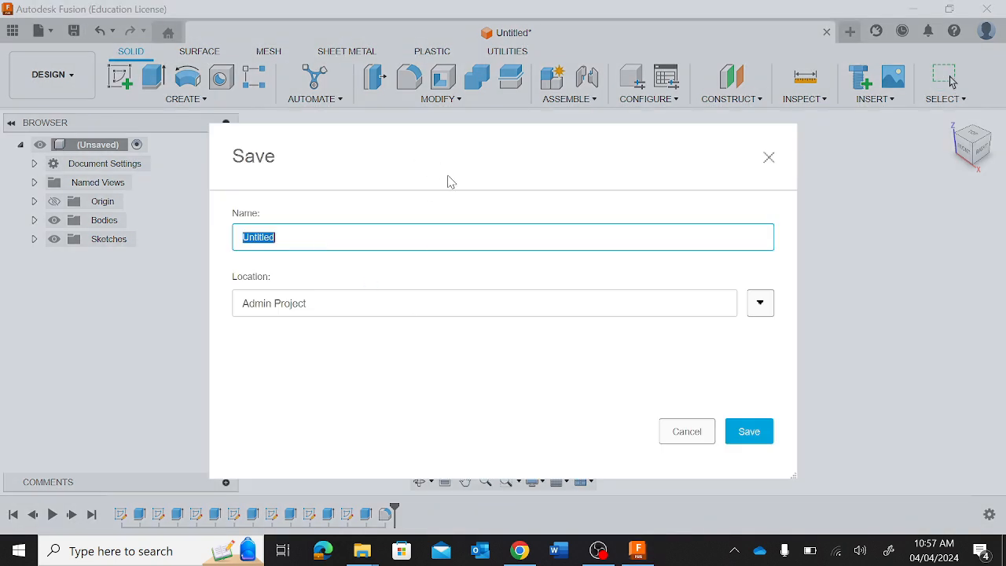
pyautogui.write('Dice Project')
pyautogui.click(758, 305)
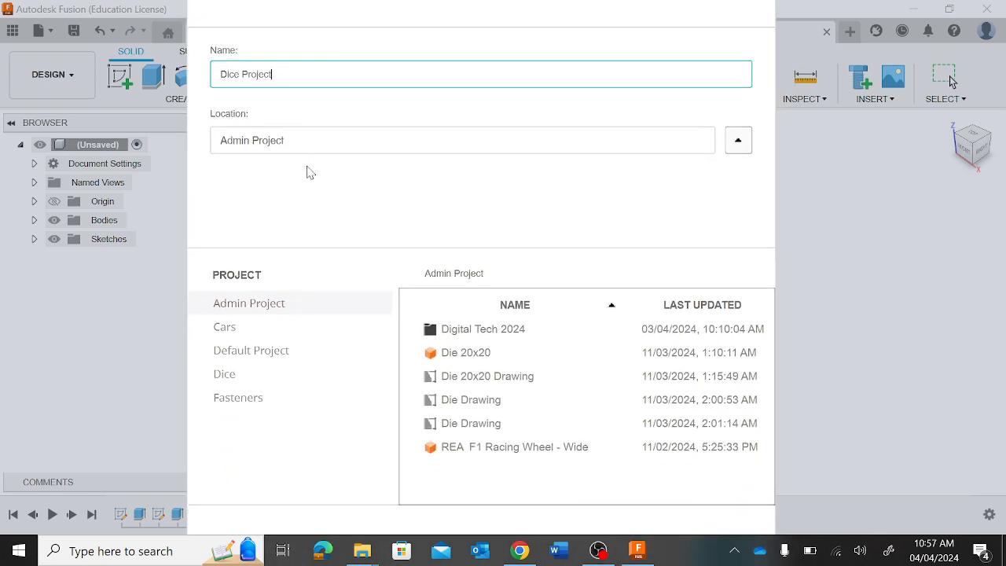
pyautogui.moveTo(338, 32); pyautogui.dragTo(378, 363)
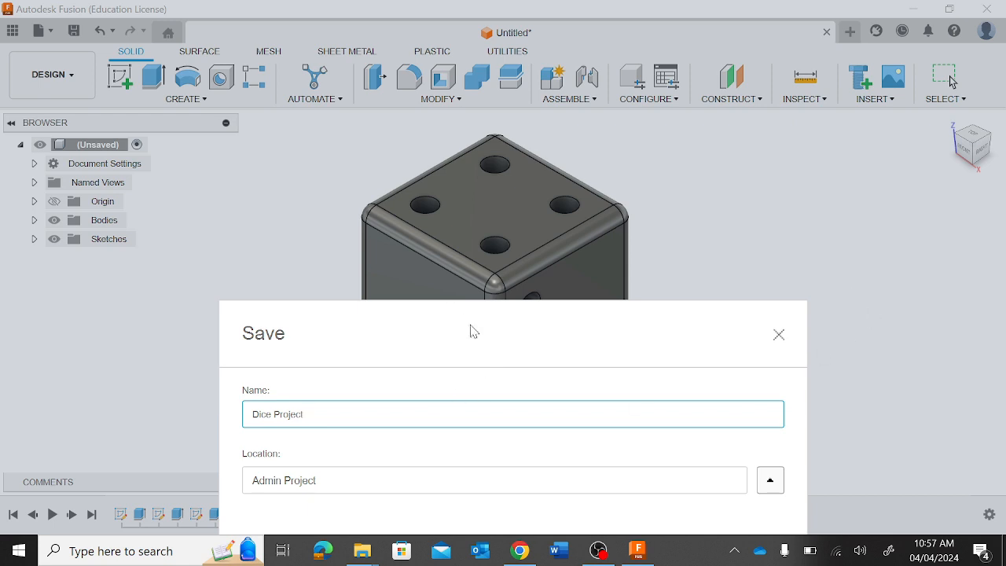
pyautogui.moveTo(475, 338); pyautogui.dragTo(445, 6)
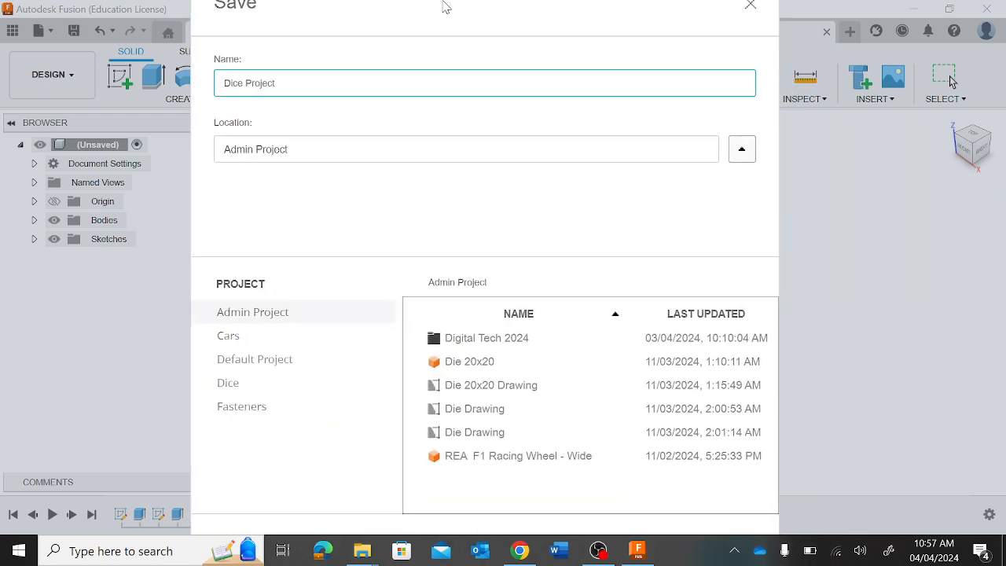
pyautogui.moveTo(452, 49); pyautogui.dragTo(470, 6)
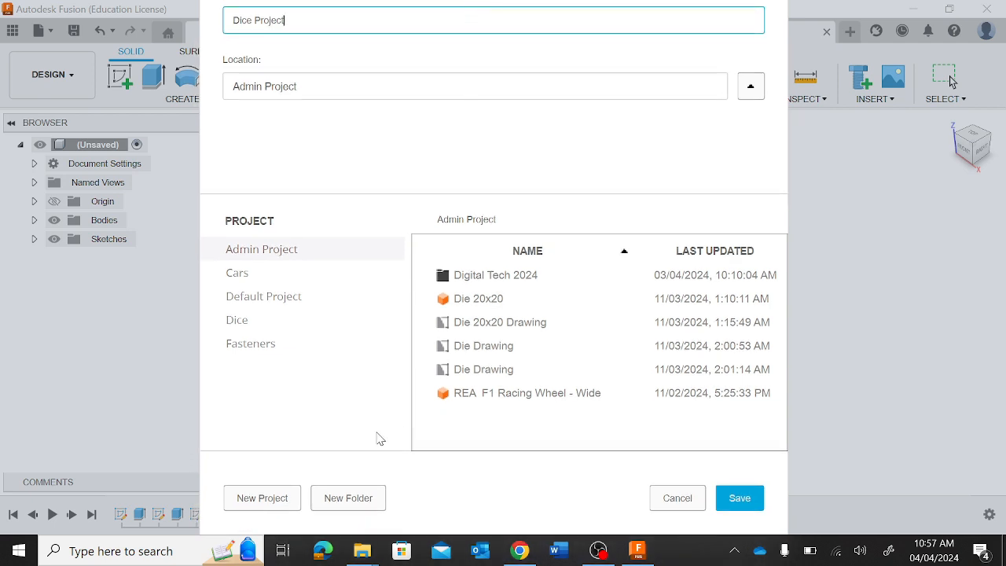
pyautogui.doubleClick(516, 279)
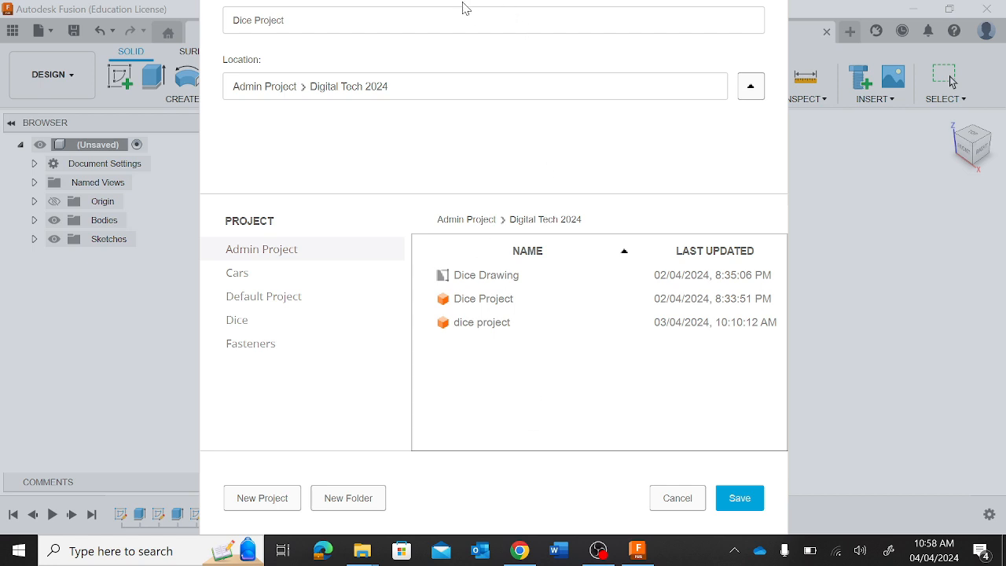
# Step: Extend the design's name to Dice Project Tutorial and save it in the chosen folder
pyautogui.scroll(1, 461, 24)
pyautogui.scroll(1, 459, 40)
pyautogui.click(374, 75)
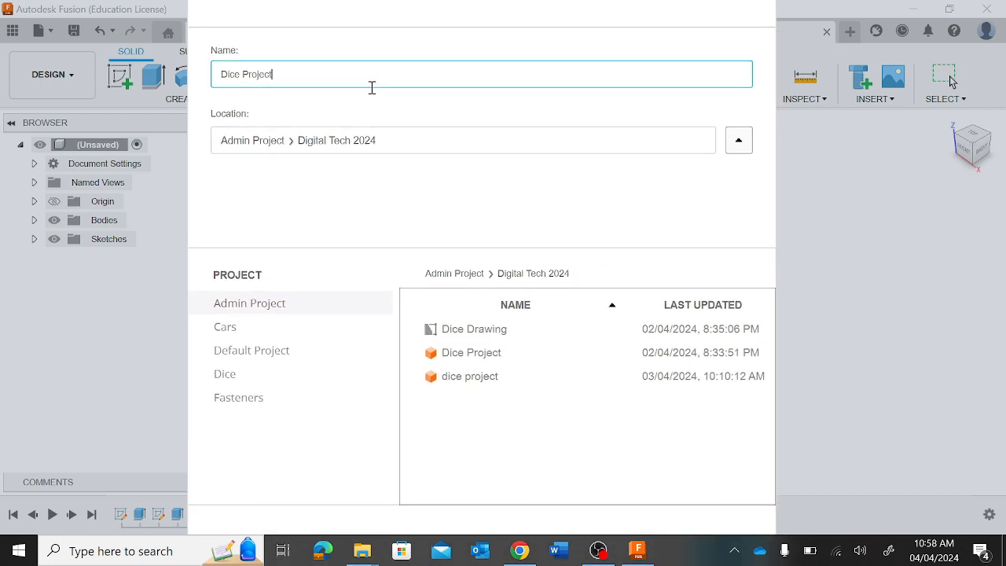
pyautogui.write('Tutorial')
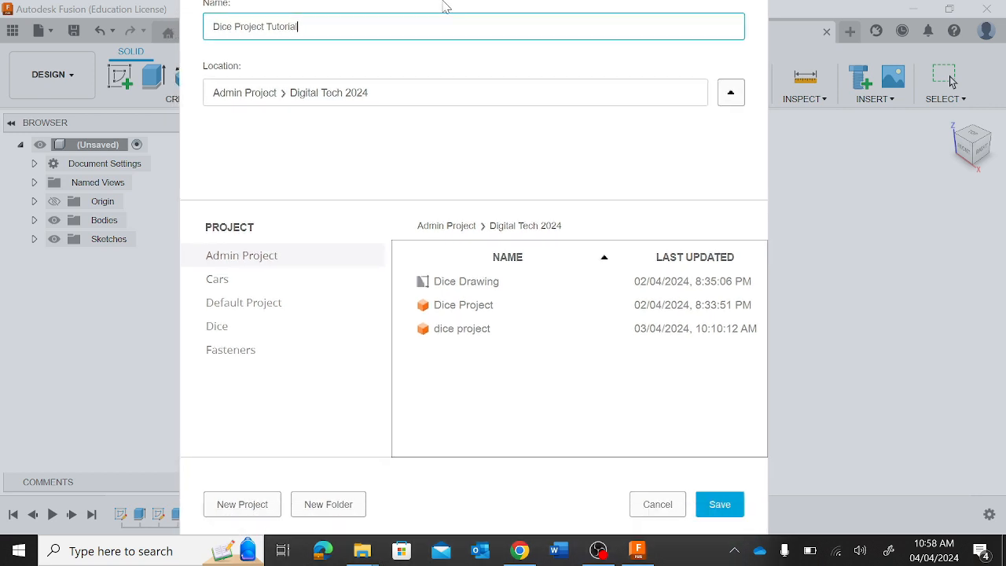
pyautogui.click(732, 512)
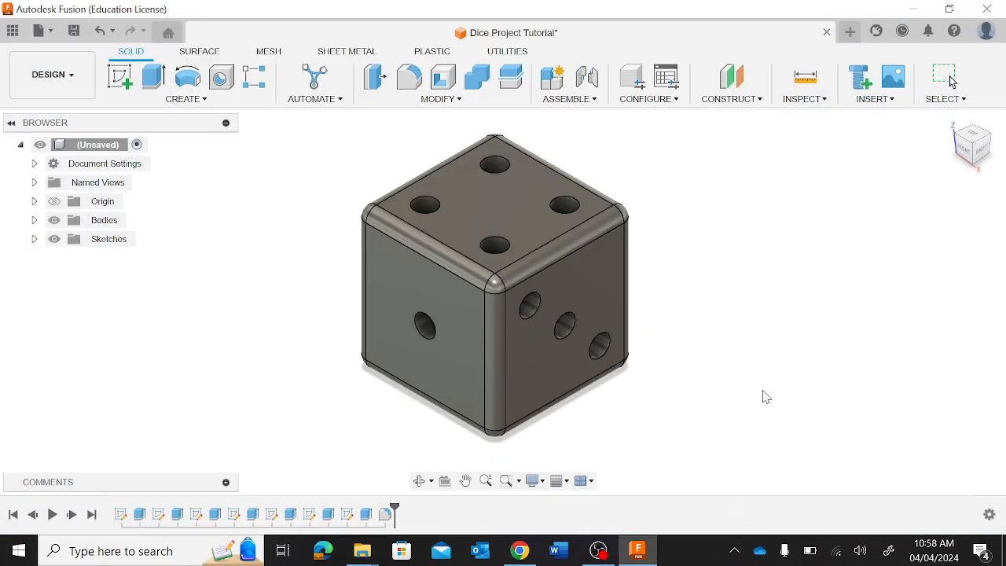